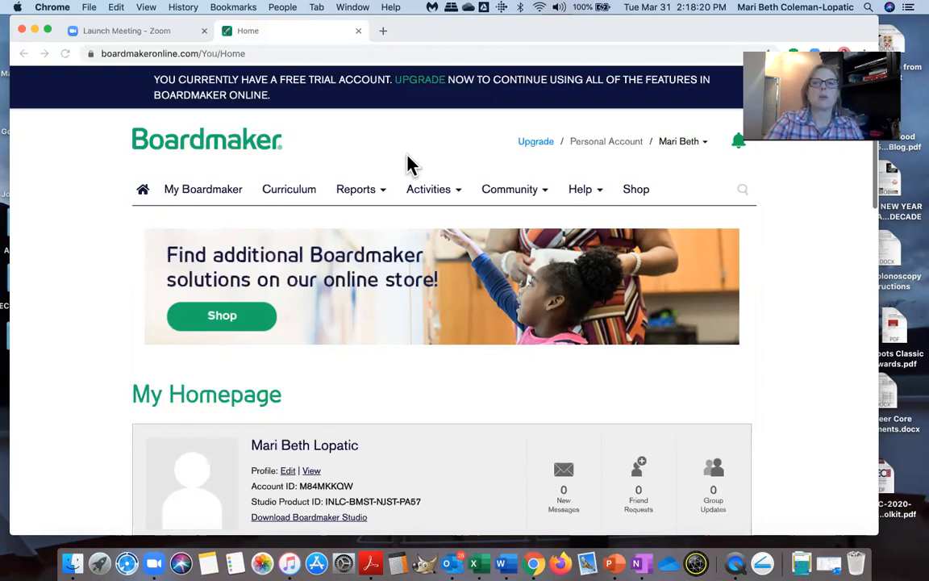
Open the My Boardmaker activities page.
left_click(218, 198)
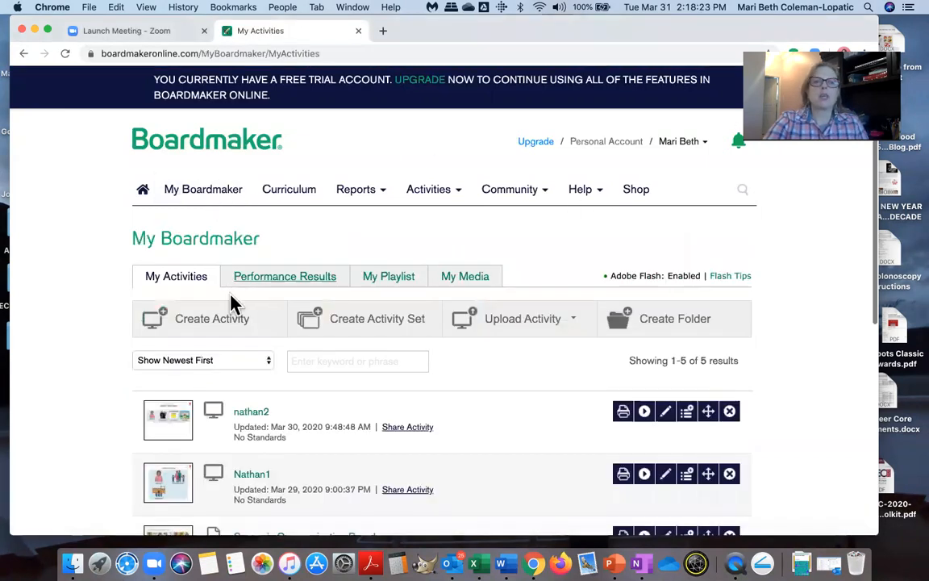
left_click(223, 322)
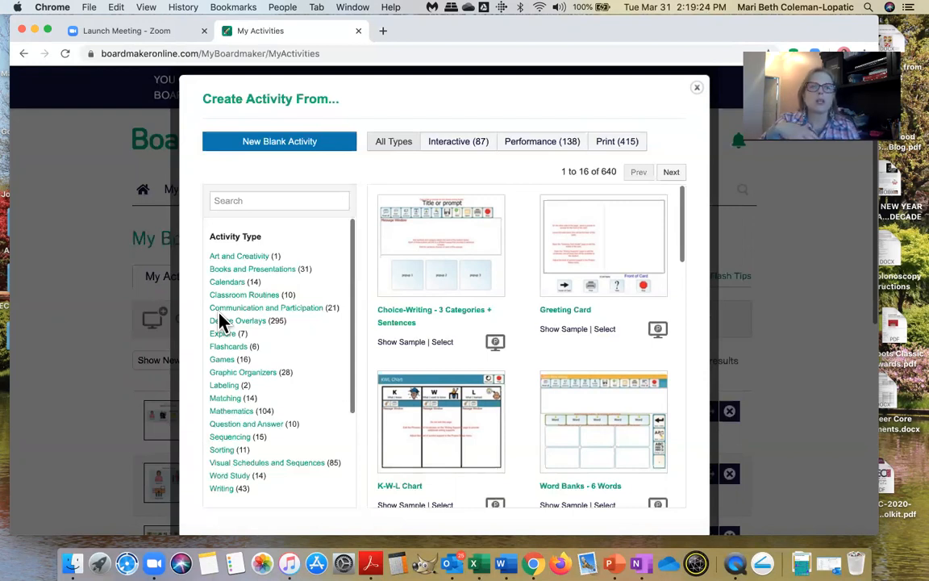
left_click(698, 88)
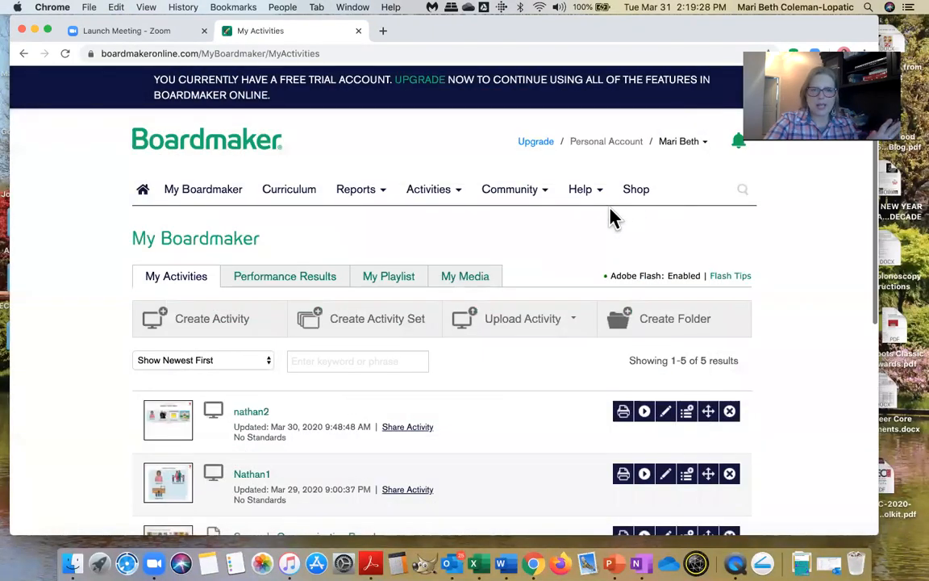
left_click(535, 202)
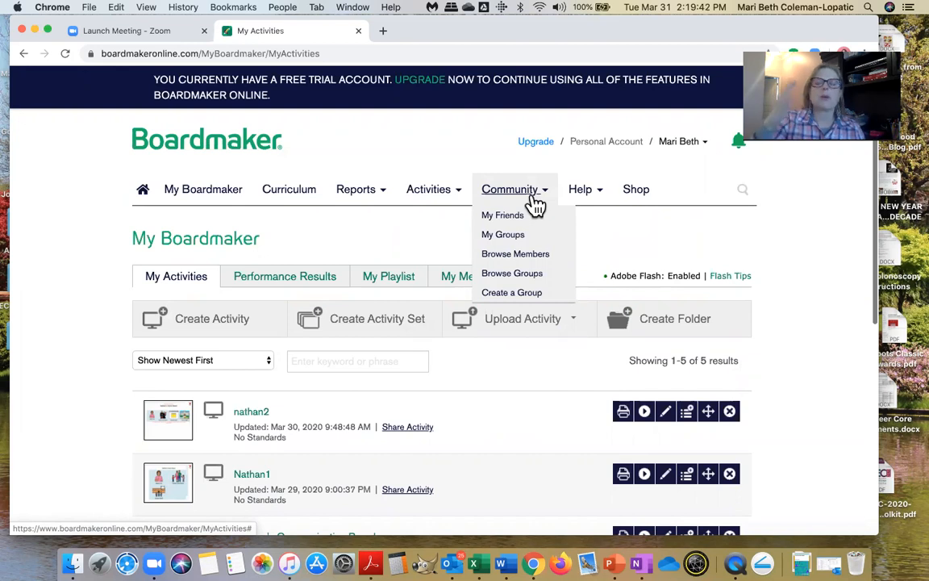
Create an activity from the interactive "Choice Board - 8 Items" template in the Communication and Participation category.
left_click(226, 325)
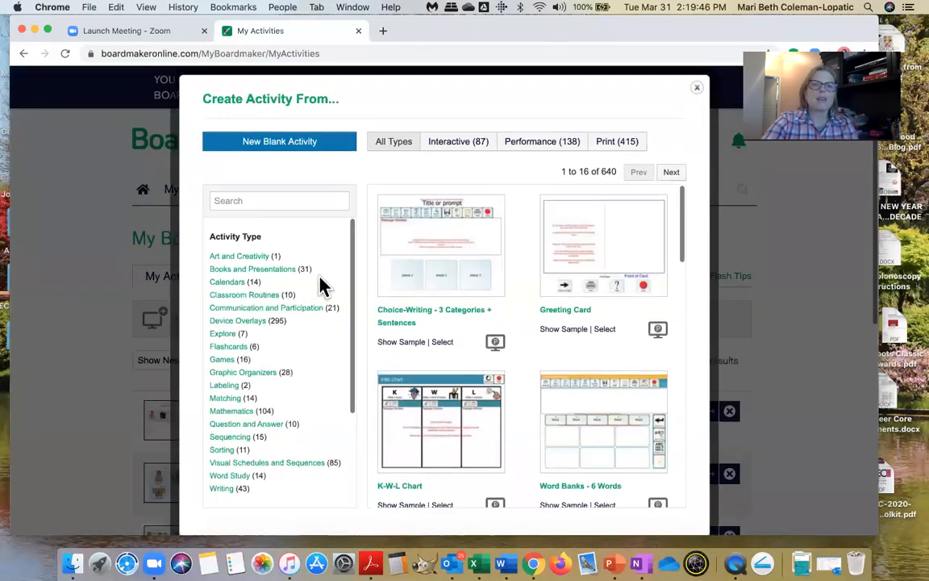
scroll(320, 309, "down", 5)
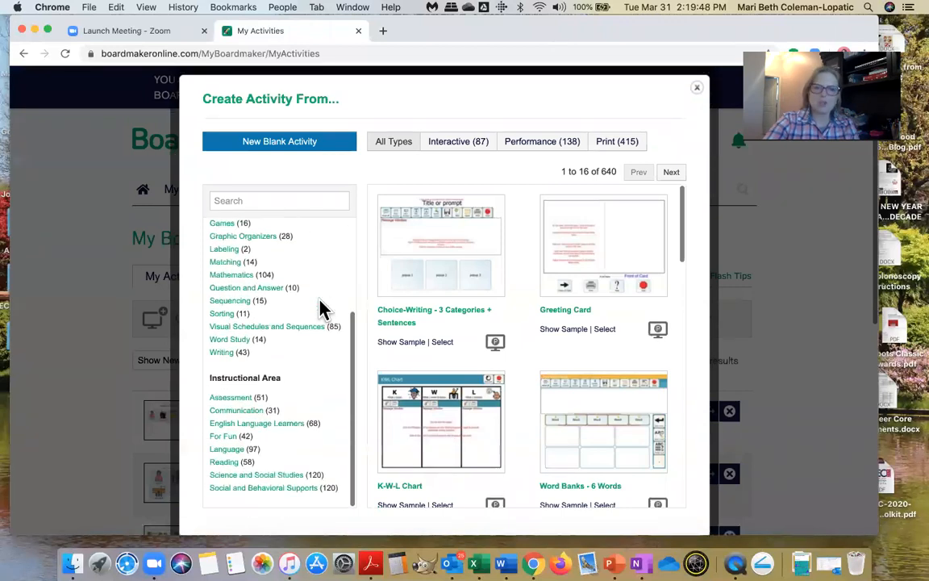
scroll(320, 309, "up", 5)
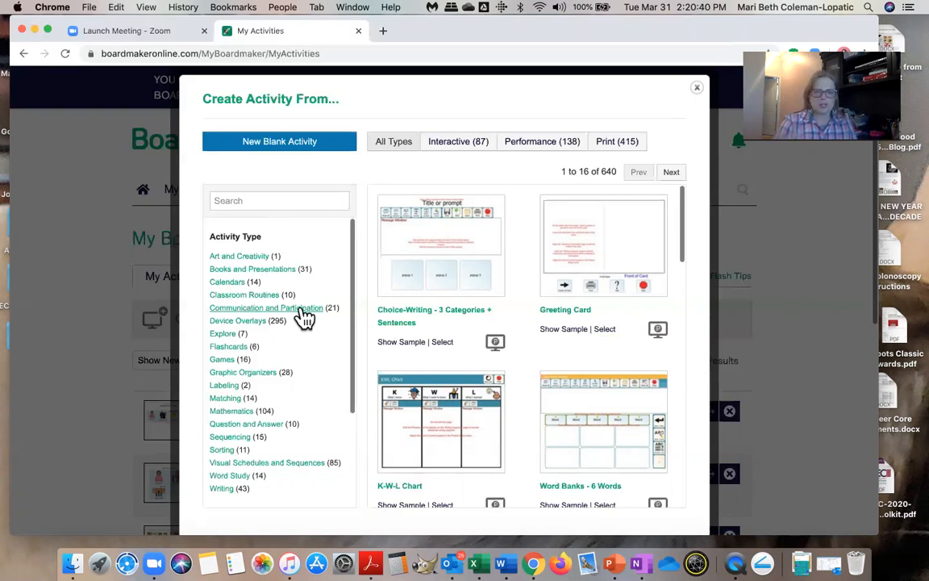
left_click(304, 309)
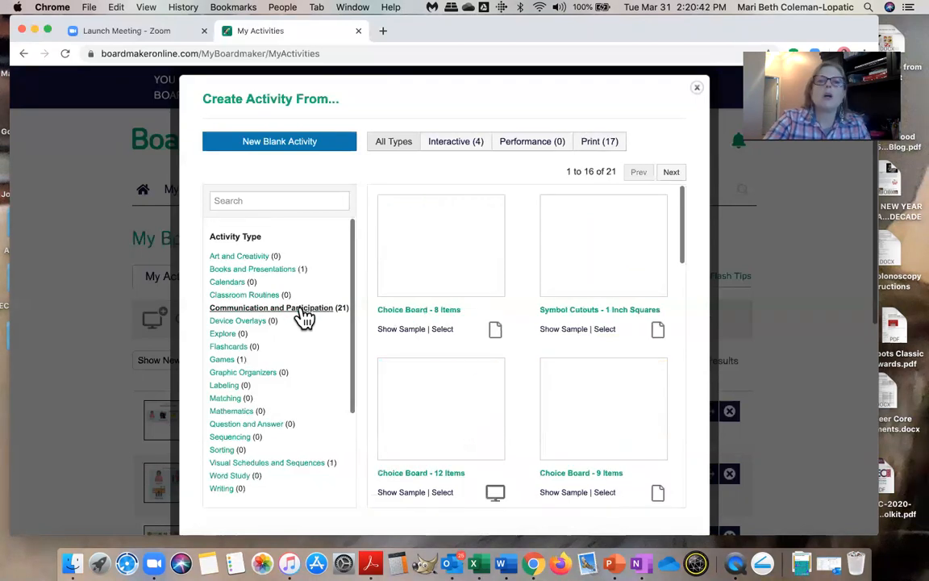
left_click(460, 146)
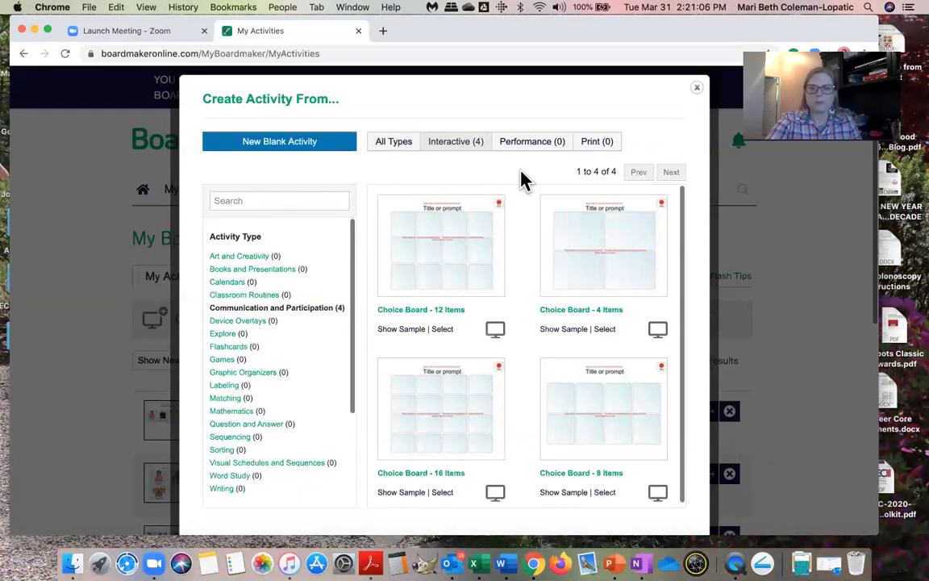
left_click(601, 413)
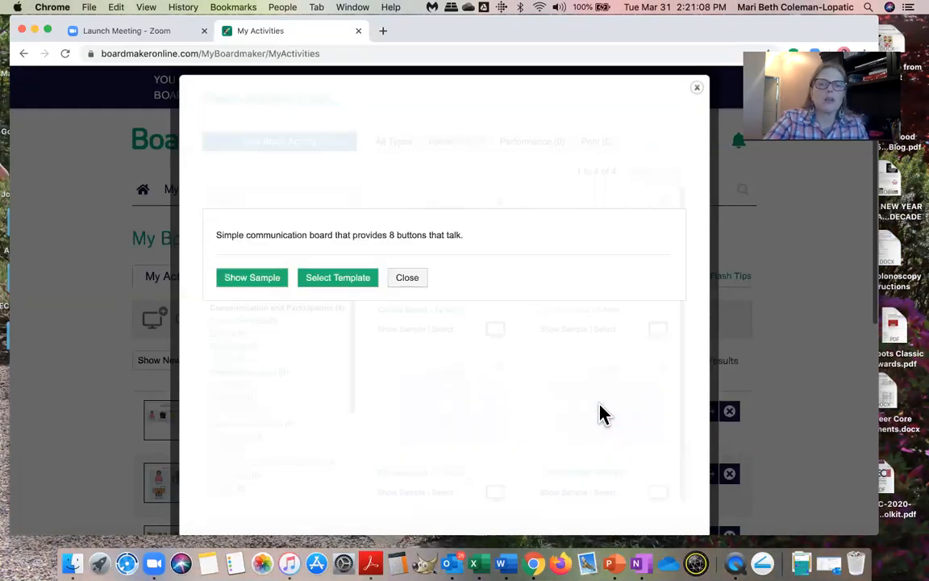
left_click(349, 280)
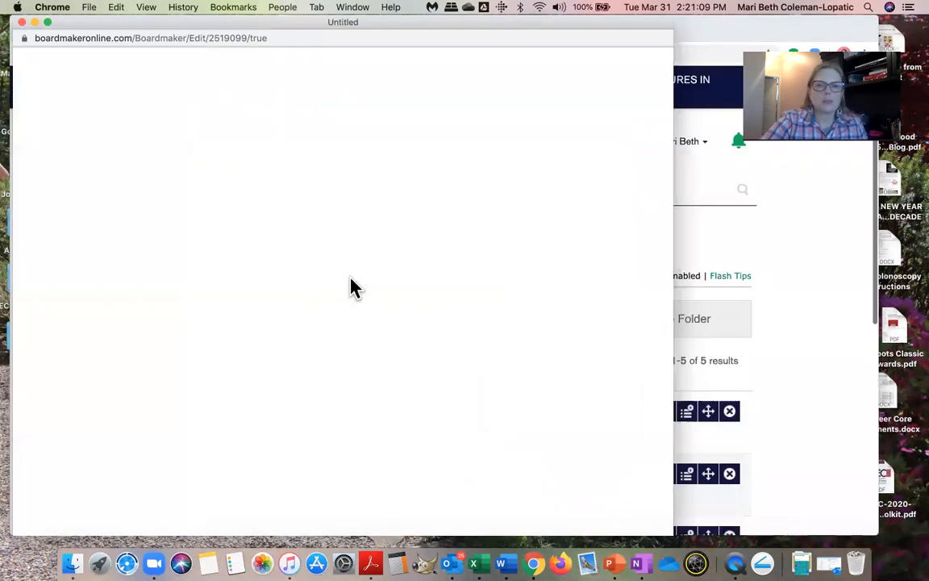
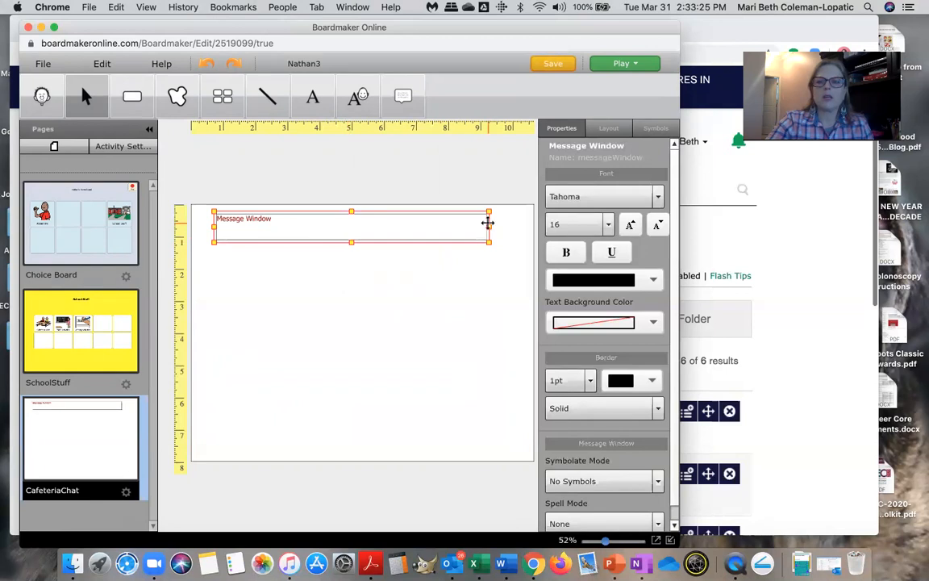
Widen the message window toward the page's right edge and set the CafeteriaChat page's background color to light pink.
left_click_drag(489, 227, 507, 226)
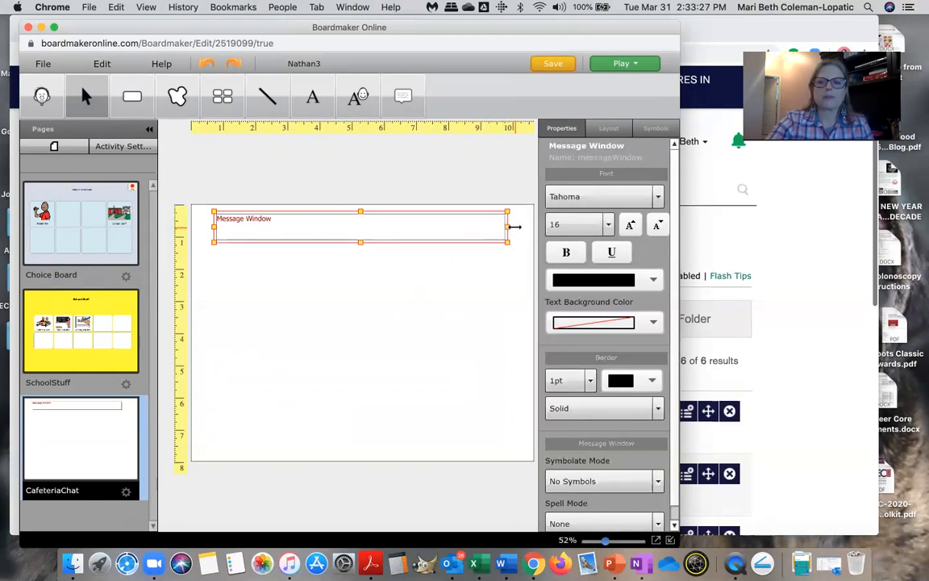
left_click(471, 288)
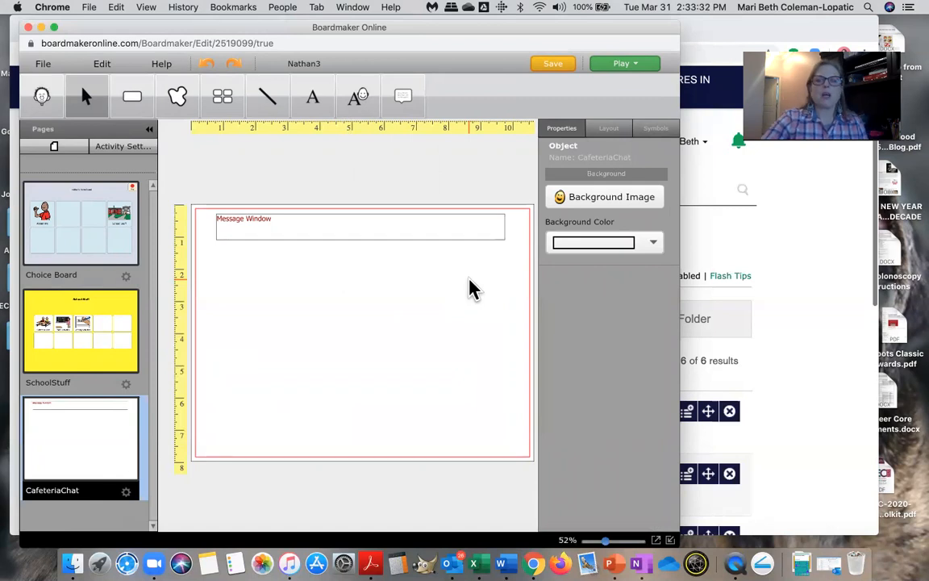
left_click(655, 246)
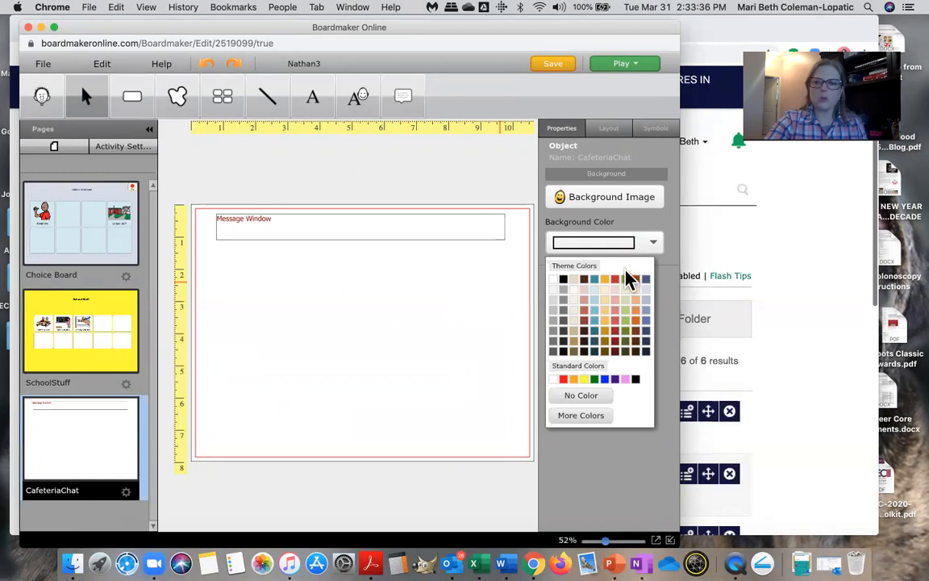
left_click(615, 288)
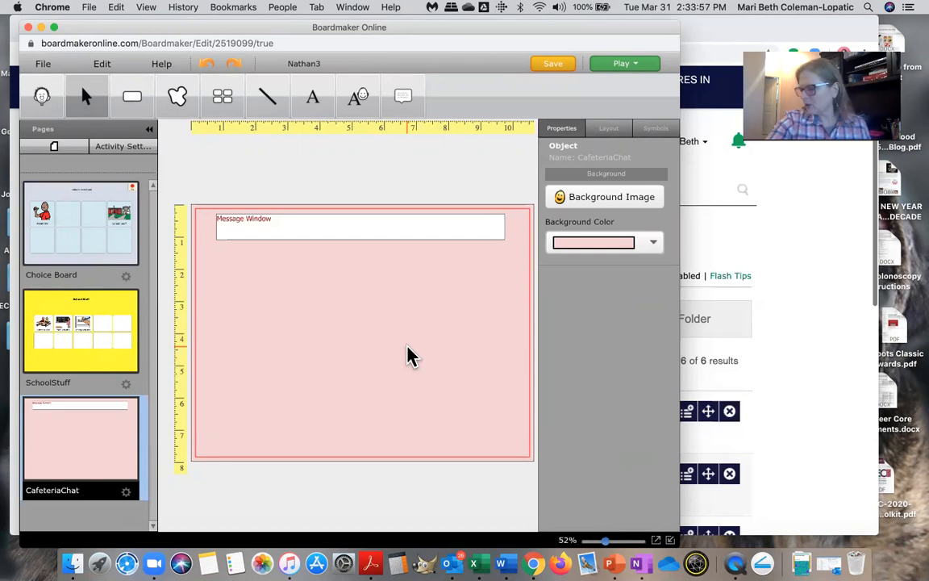
Add a button just below the message window's right half and enlarge it to about 1.4 inches wide.
left_click(133, 97)
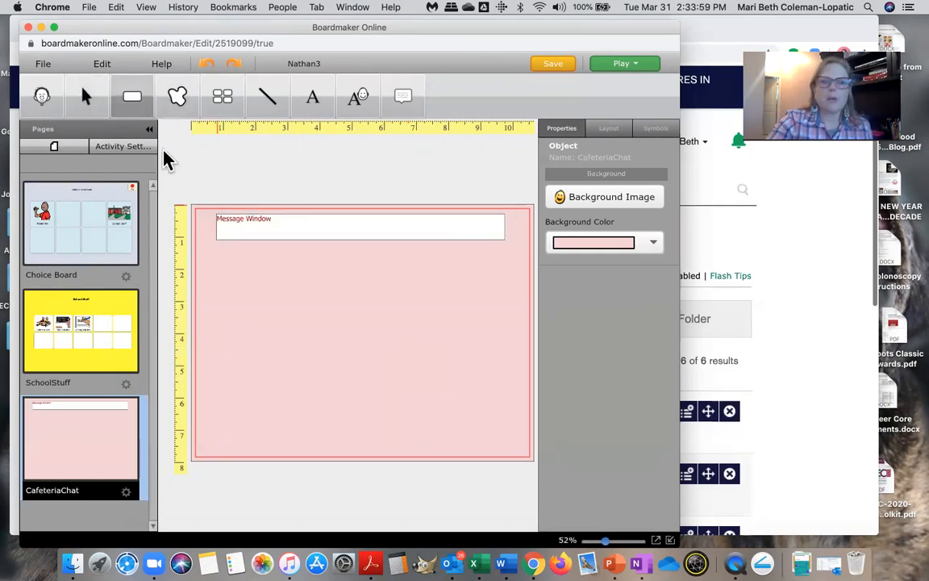
left_click(412, 253)
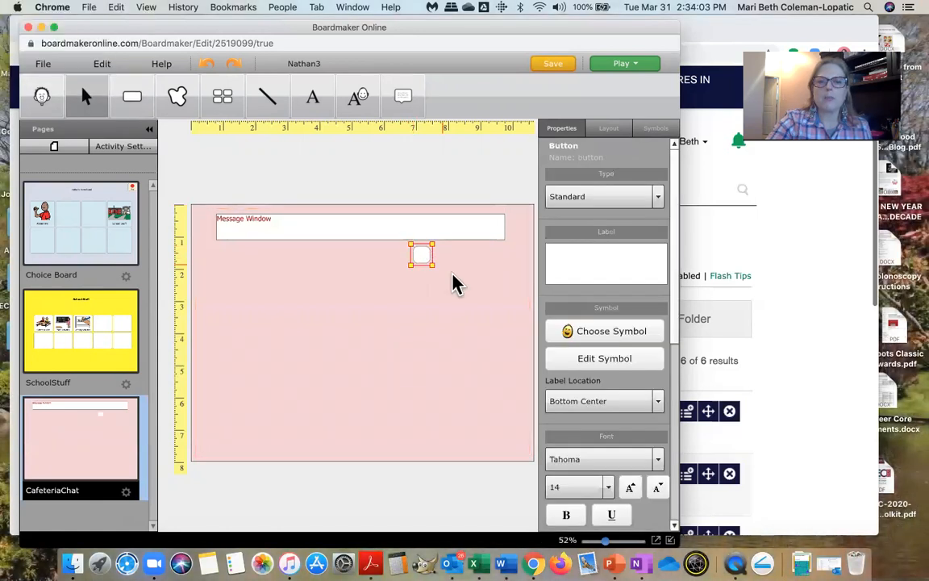
left_click_drag(433, 265, 466, 276)
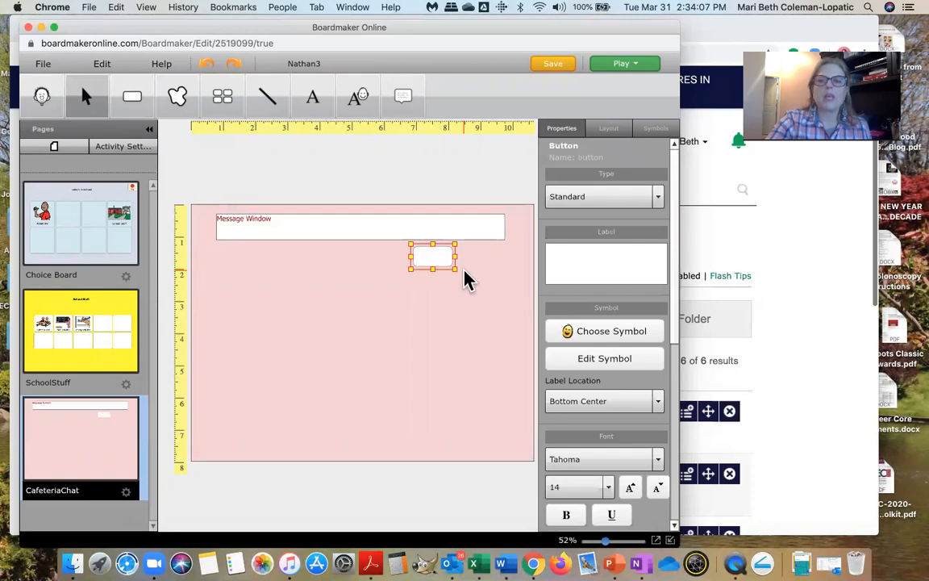
Find symbols for "speak" and assign the gray loudspeaker symbol to the new button.
left_click(616, 335)
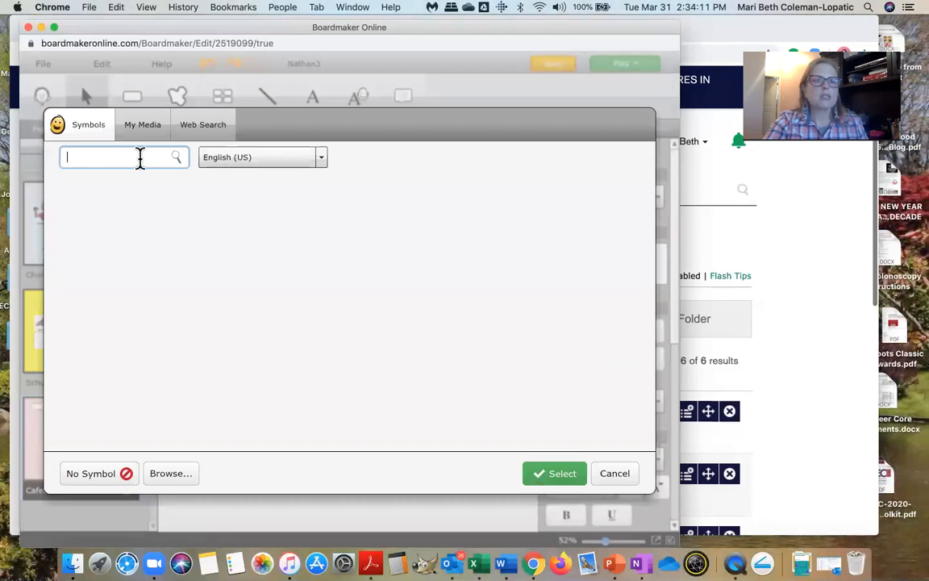
type("speak")
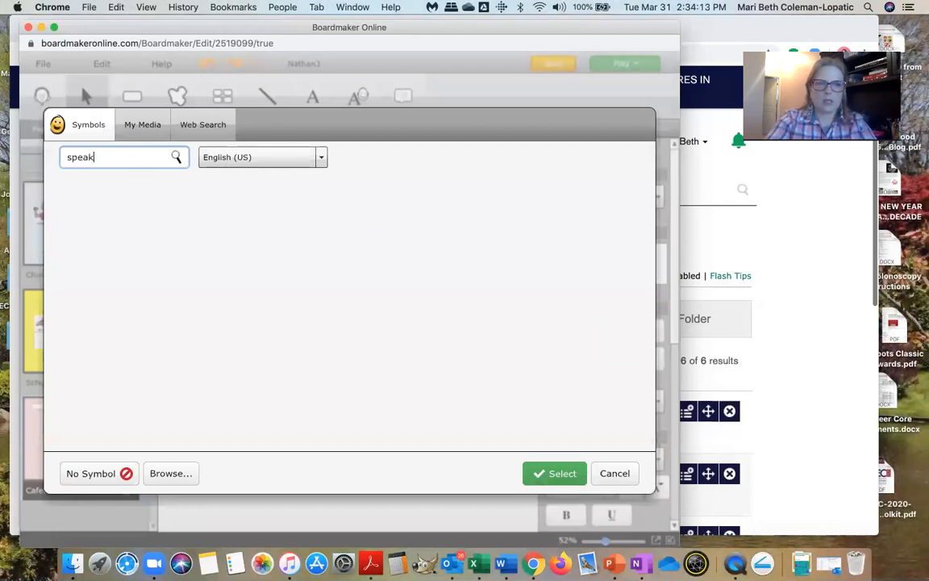
key("Return")
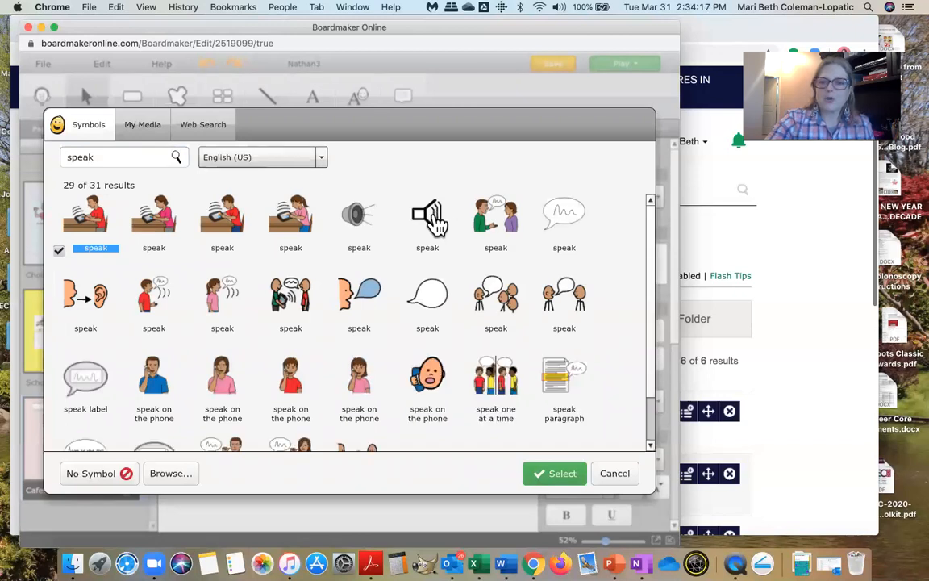
left_click(362, 220)
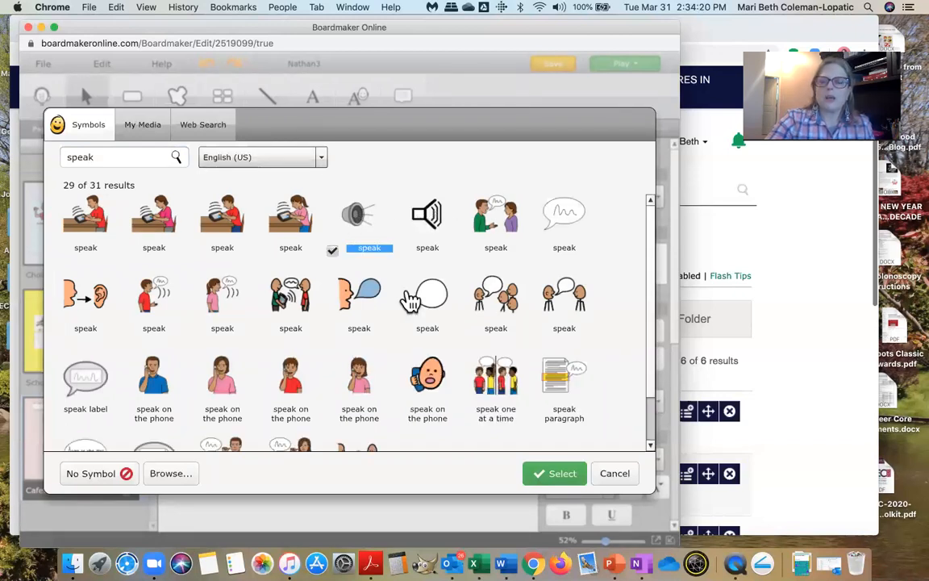
left_click(545, 475)
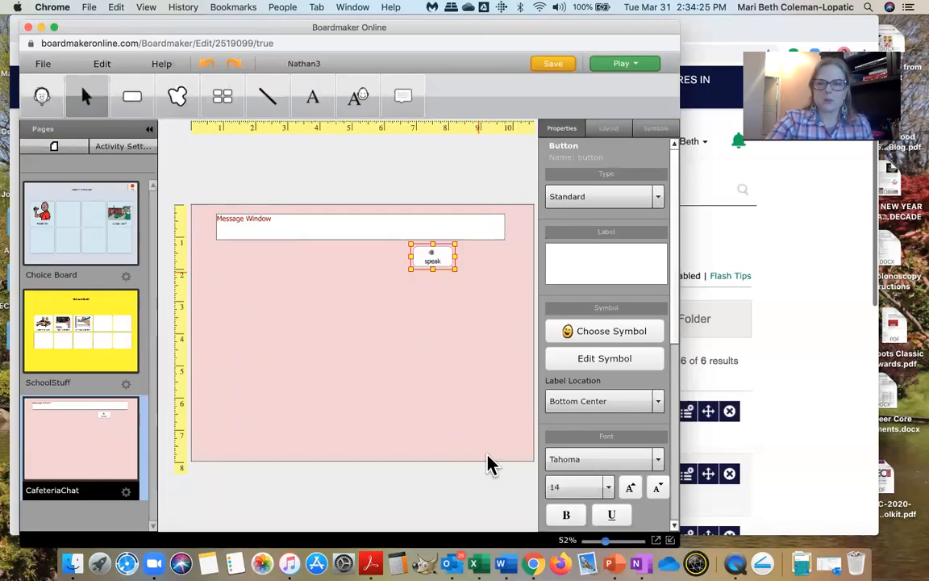
left_click(390, 305)
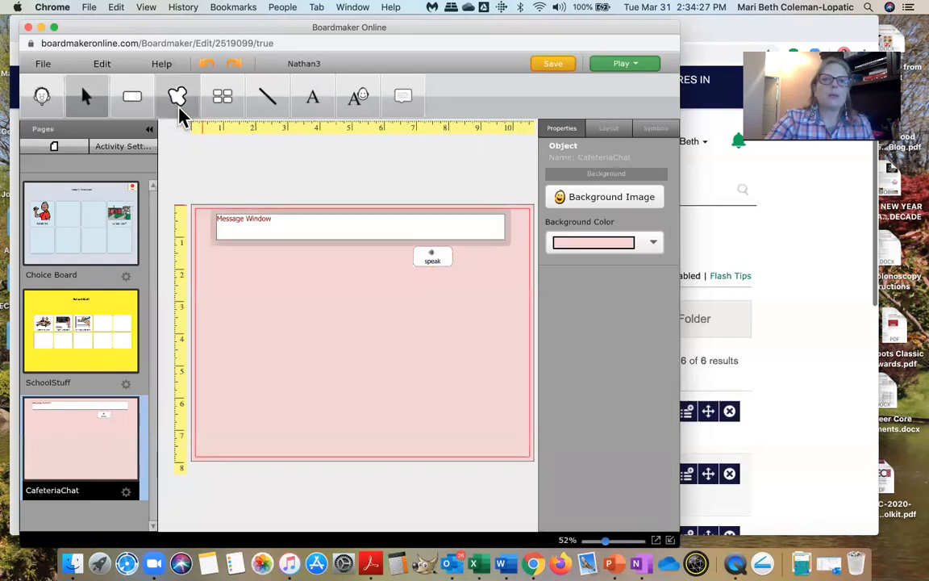
Duplicate the speak button once, placing the copy directly to its right.
left_click(224, 100)
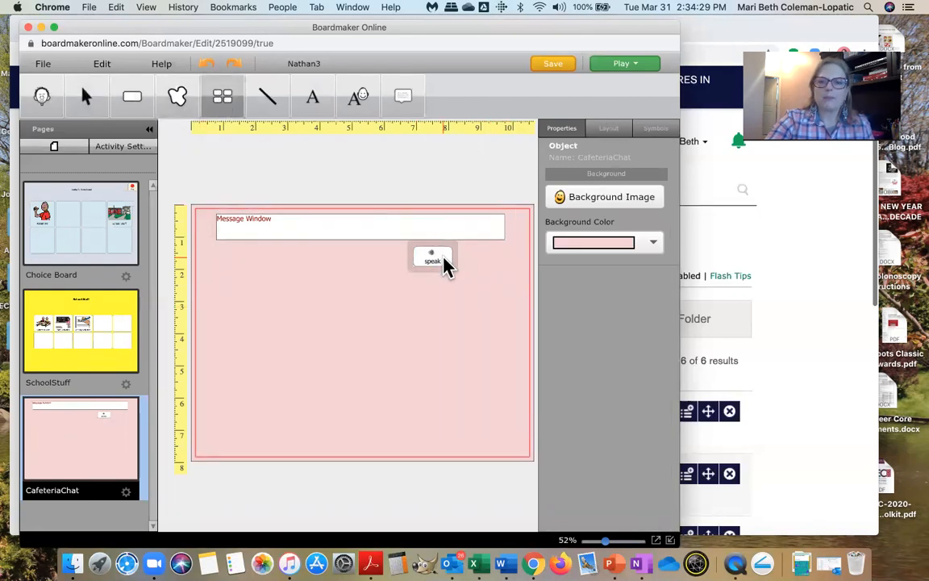
left_click(475, 256)
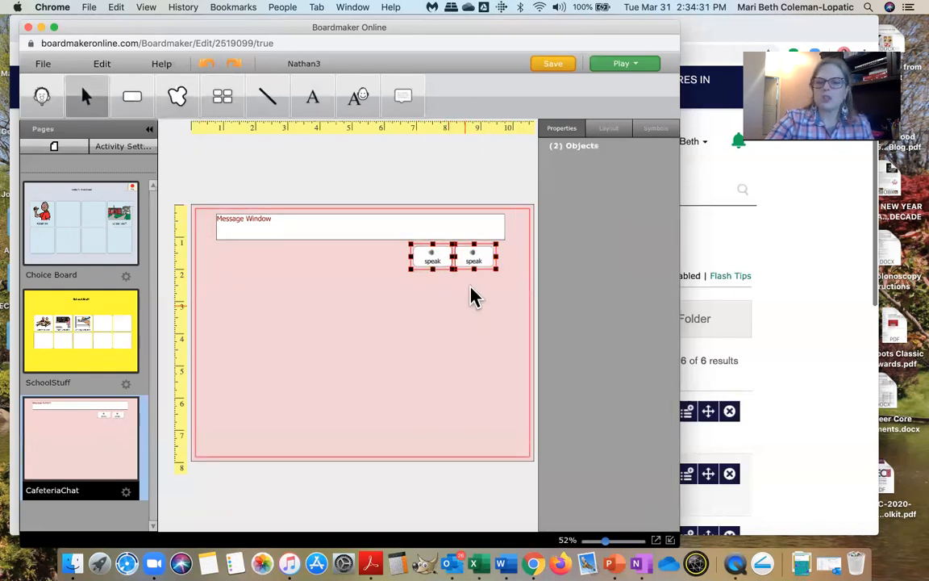
left_click(481, 260)
left_click(448, 318)
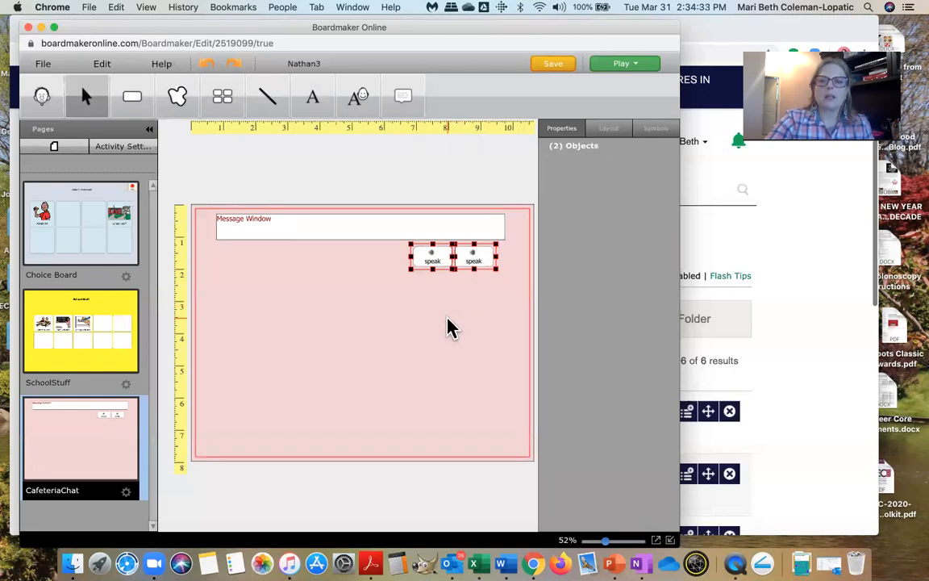
double_click(423, 324)
left_click(601, 446)
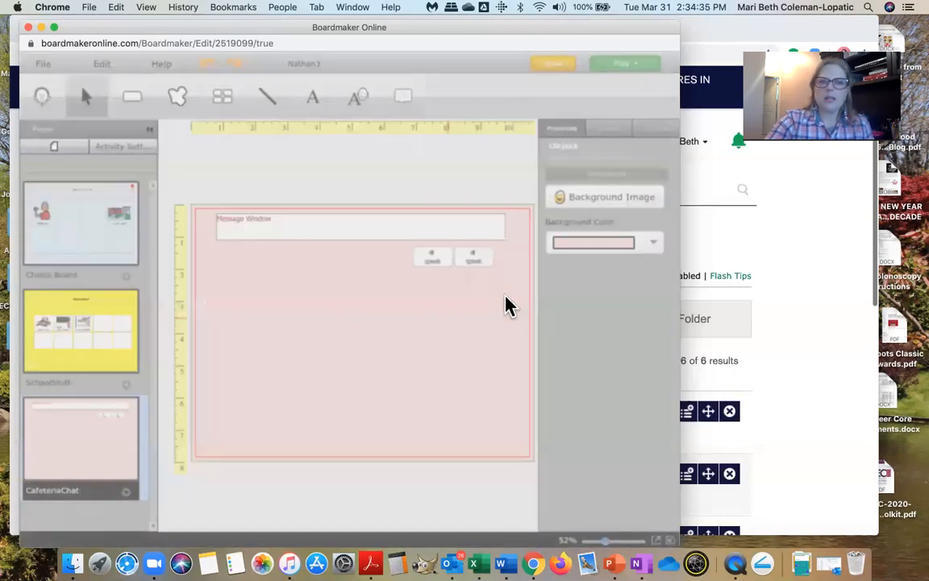
Replace the duplicate button's symbol with the "erase" symbol showing an eraser over a thick black scribble.
left_click(487, 260)
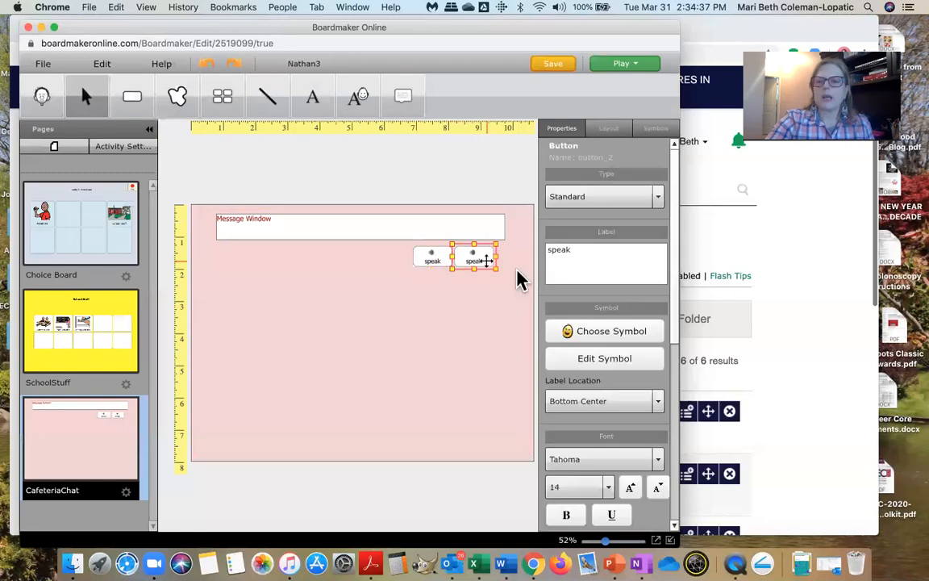
left_click(598, 334)
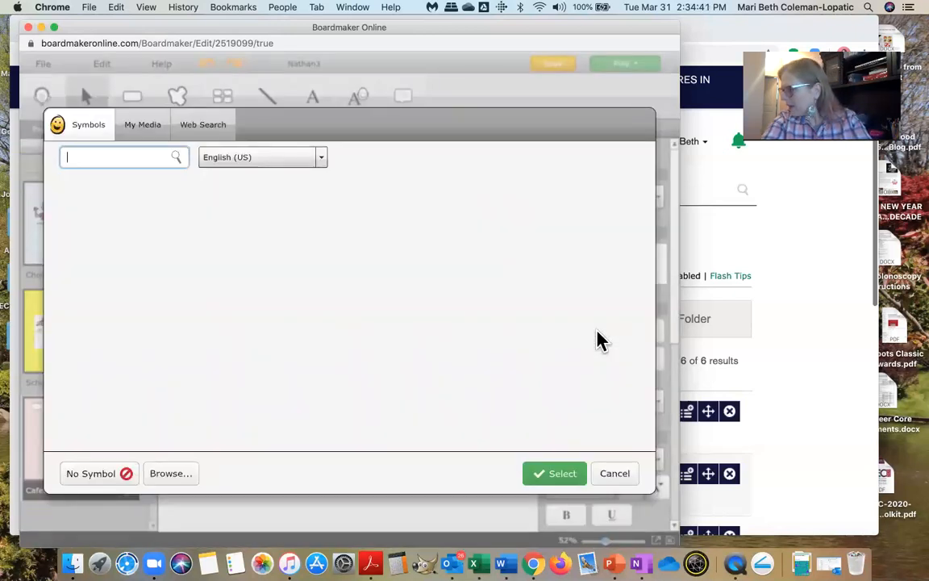
type("erase")
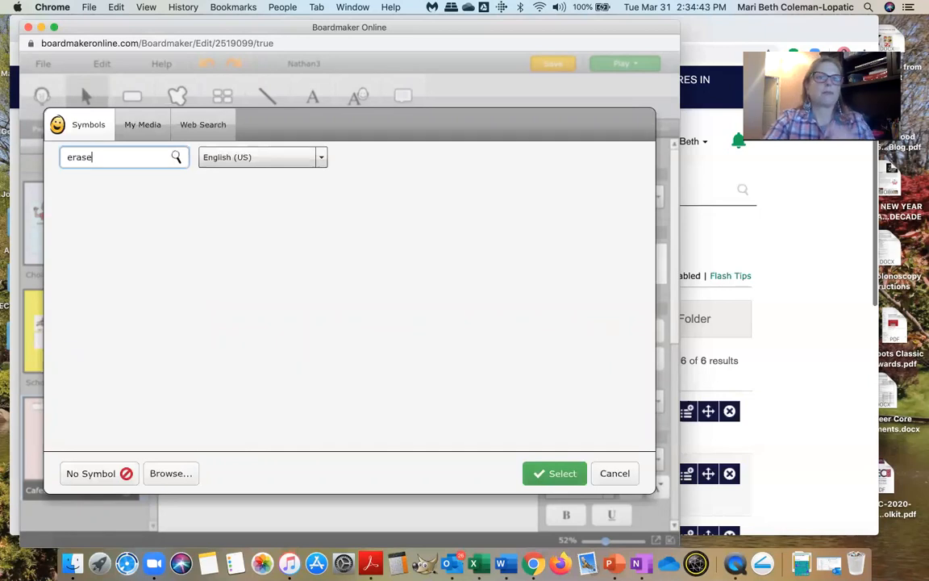
key("Return")
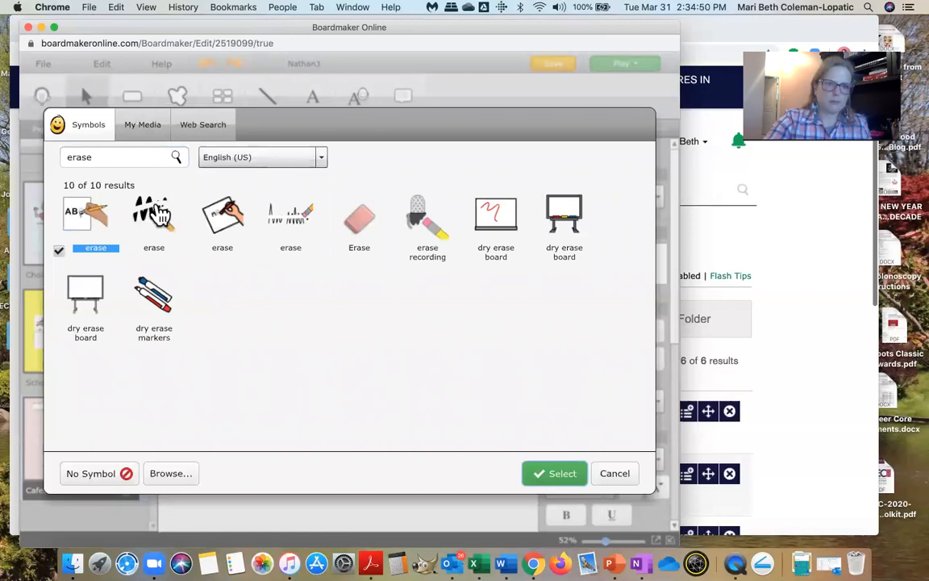
left_click(157, 214)
left_click(565, 476)
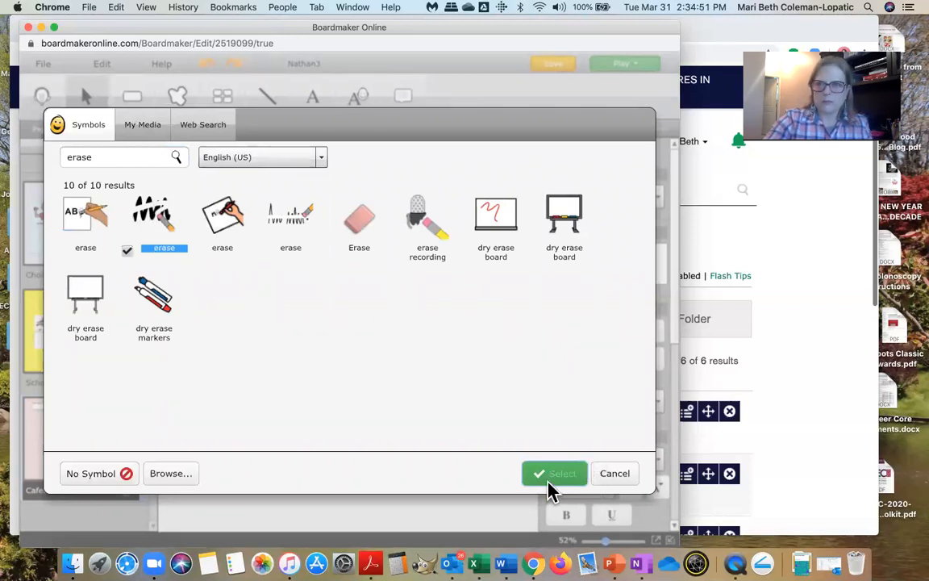
left_click(447, 320)
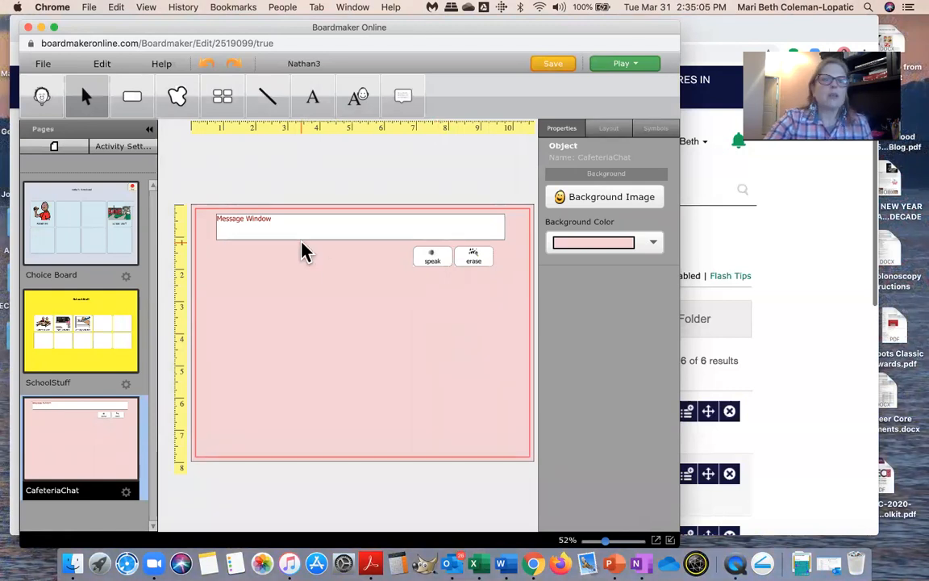
Add a button near the page's lower left corner and size it to about 1.4 inches wide and 0.8 inches tall.
left_click(135, 105)
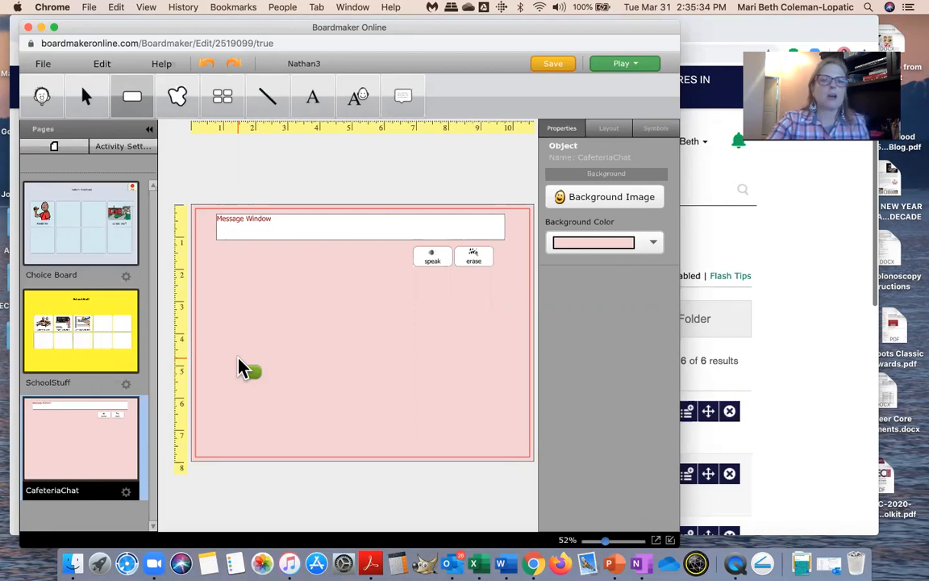
left_click(211, 396)
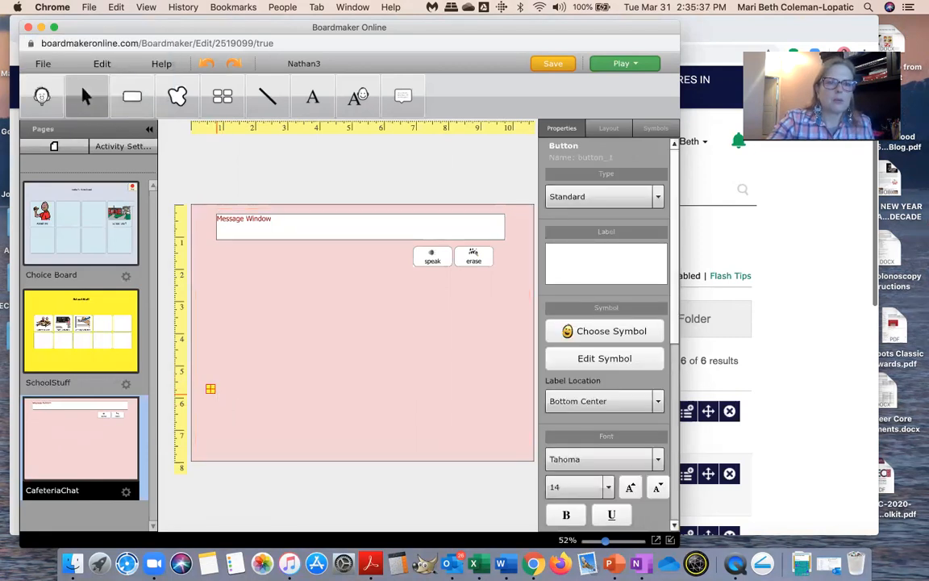
left_click_drag(214, 394, 246, 410)
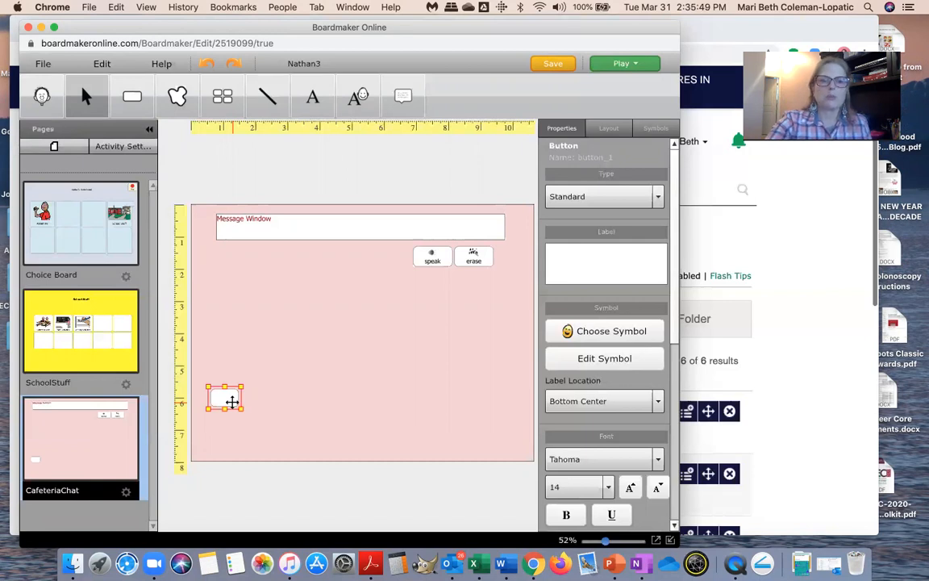
left_click_drag(242, 410, 257, 427)
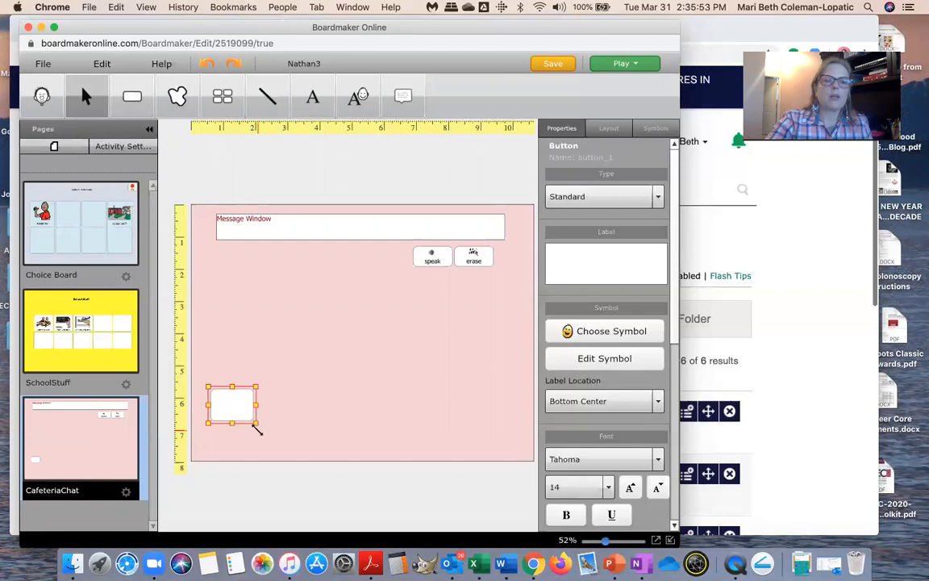
left_click(242, 379)
left_click(240, 395)
left_click_drag(243, 390, 236, 373)
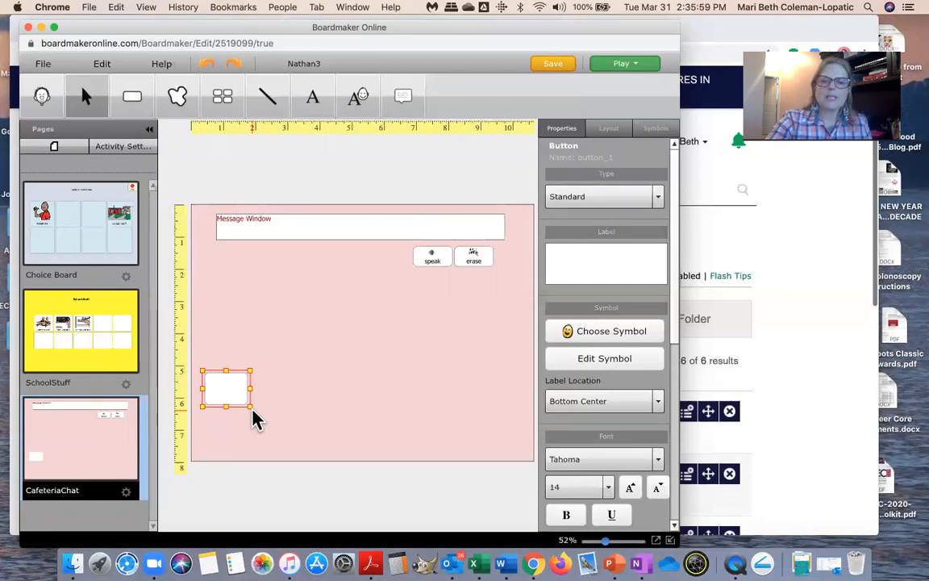
left_click_drag(249, 405, 249, 395)
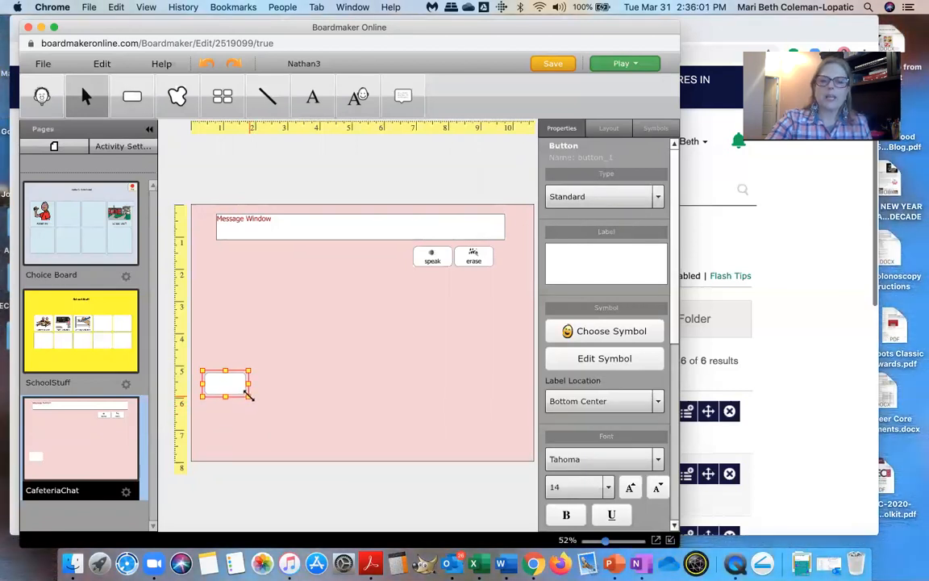
left_click(286, 398)
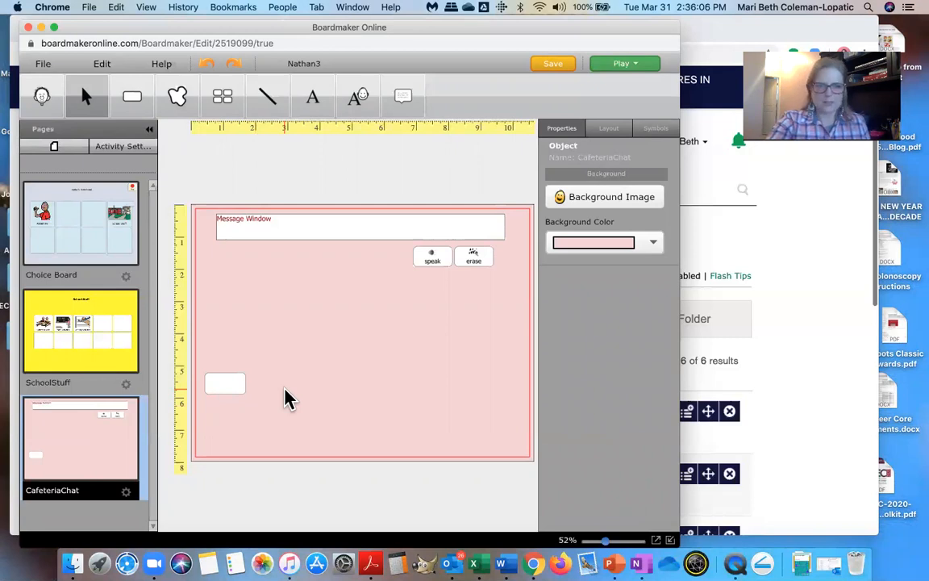
Assign the SpeakLabel action to the blank button and save it.
left_click(236, 385)
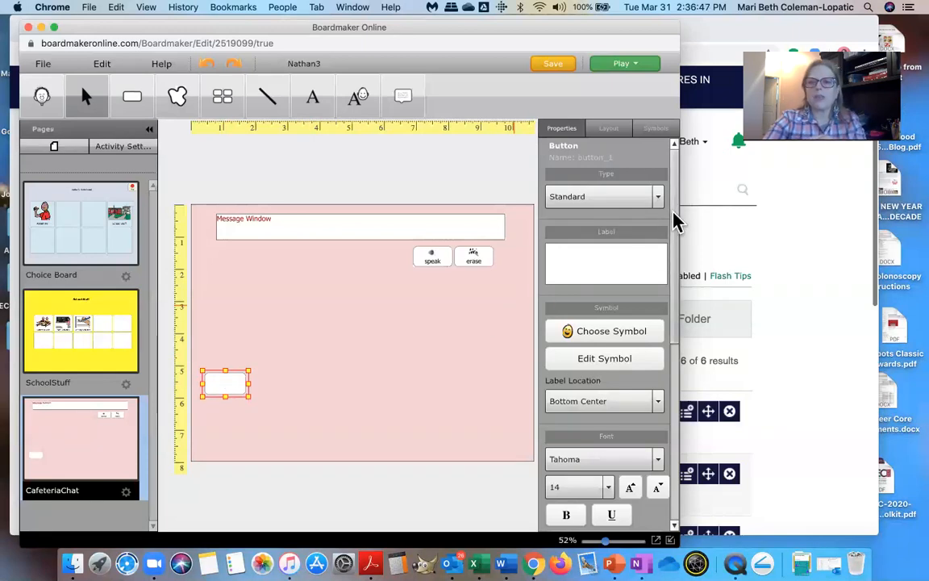
left_click_drag(676, 222, 675, 454)
left_click(607, 513)
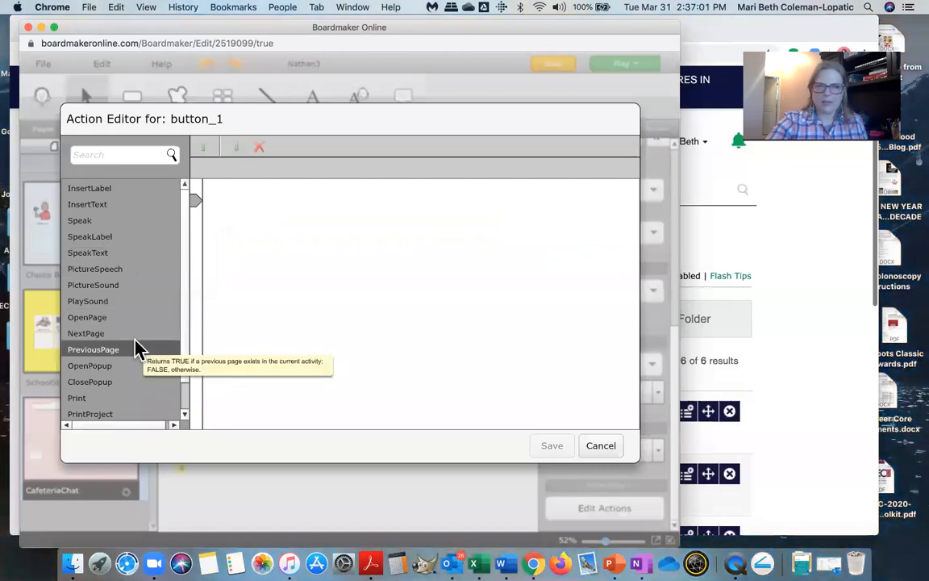
double_click(114, 239)
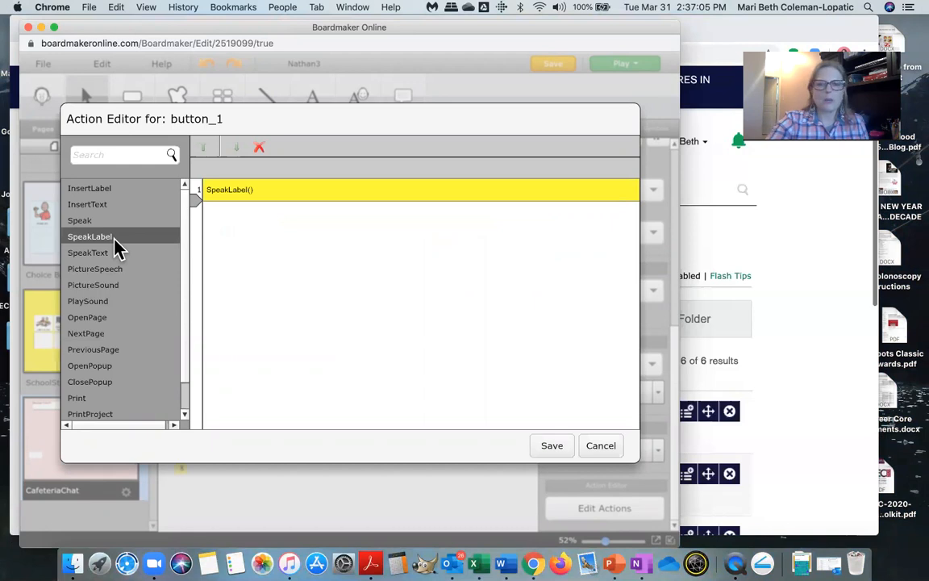
left_click(556, 446)
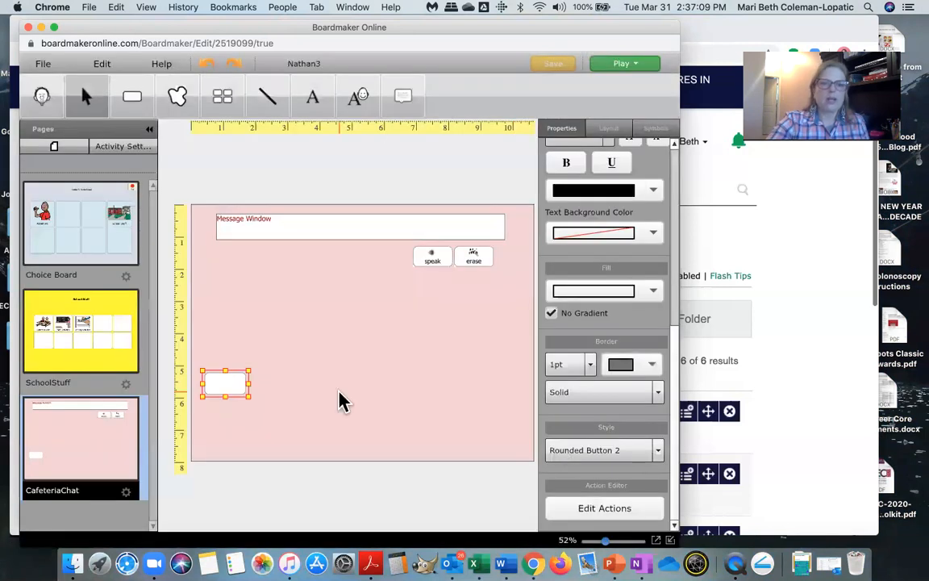
left_click(291, 353)
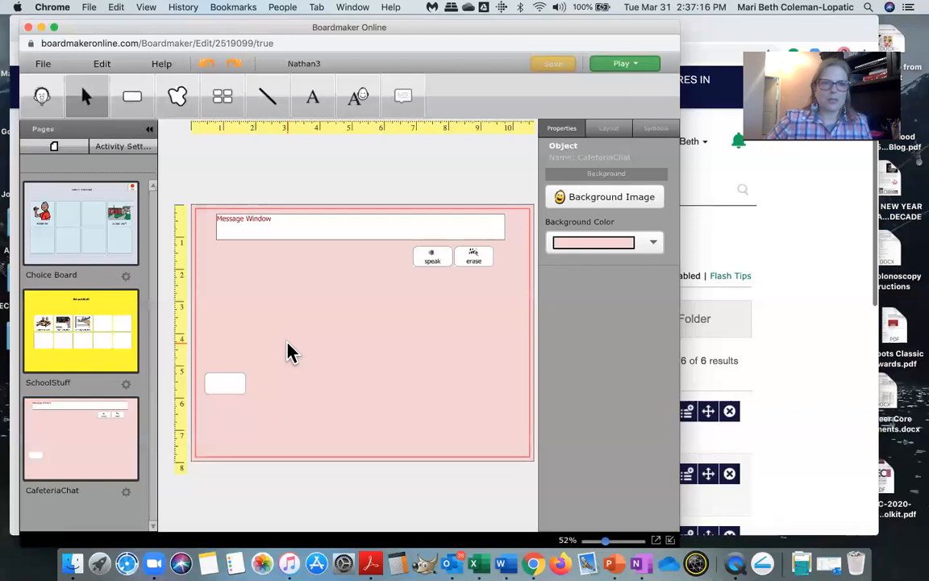
Spray the blank button into a grid of two rows with six buttons each.
left_click(223, 101)
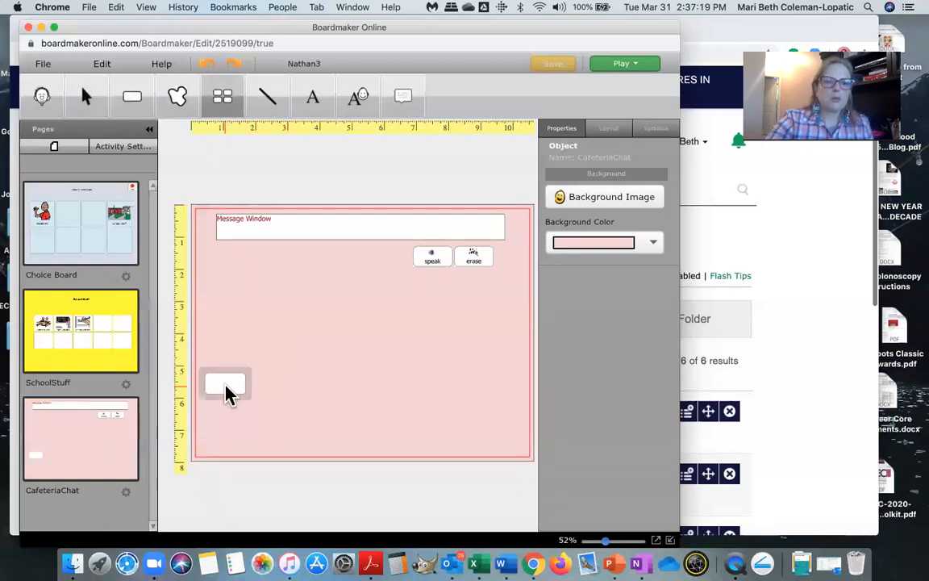
left_click_drag(224, 385, 423, 418)
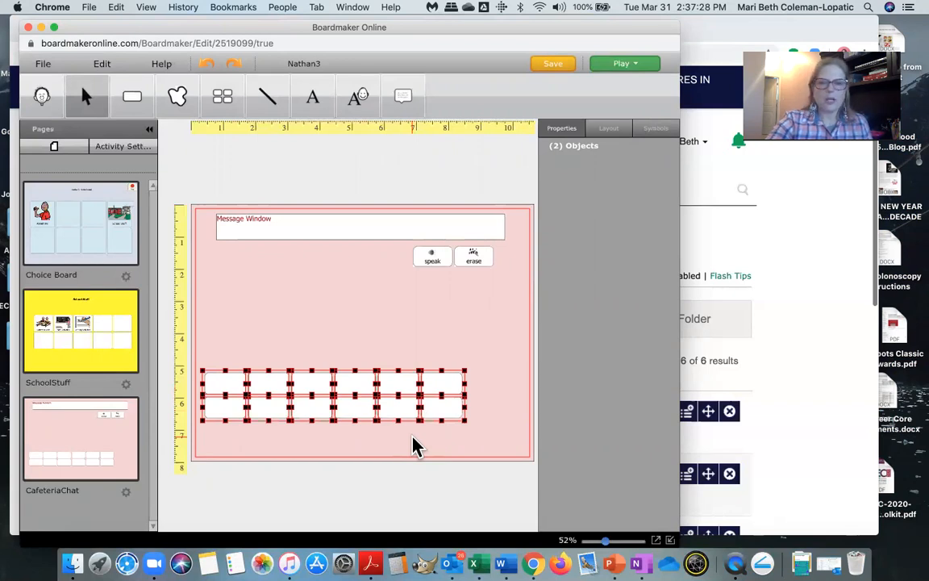
left_click(415, 446)
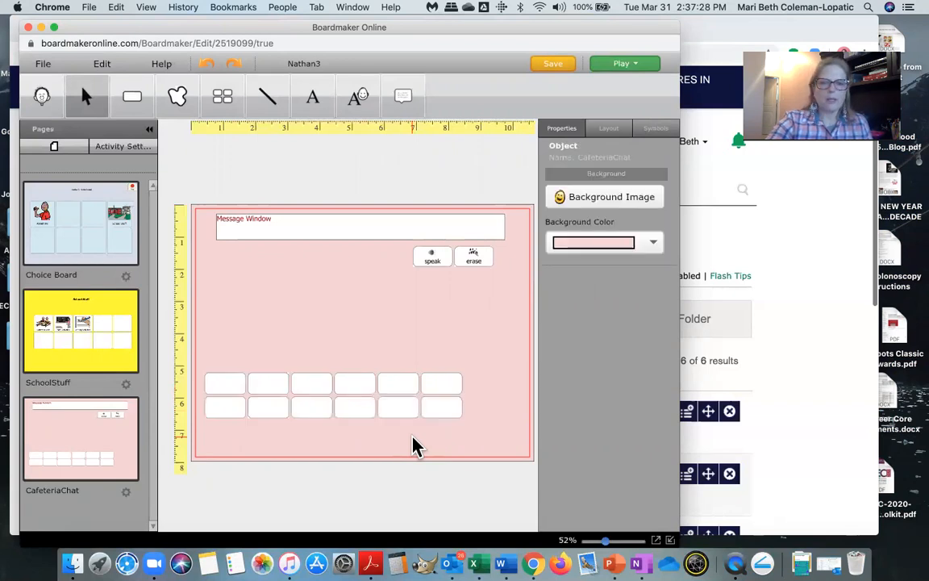
Spray two more blank buttons into a third row, aligned beneath the first two columns of the grid.
left_click(225, 105)
left_click_drag(220, 411, 223, 435)
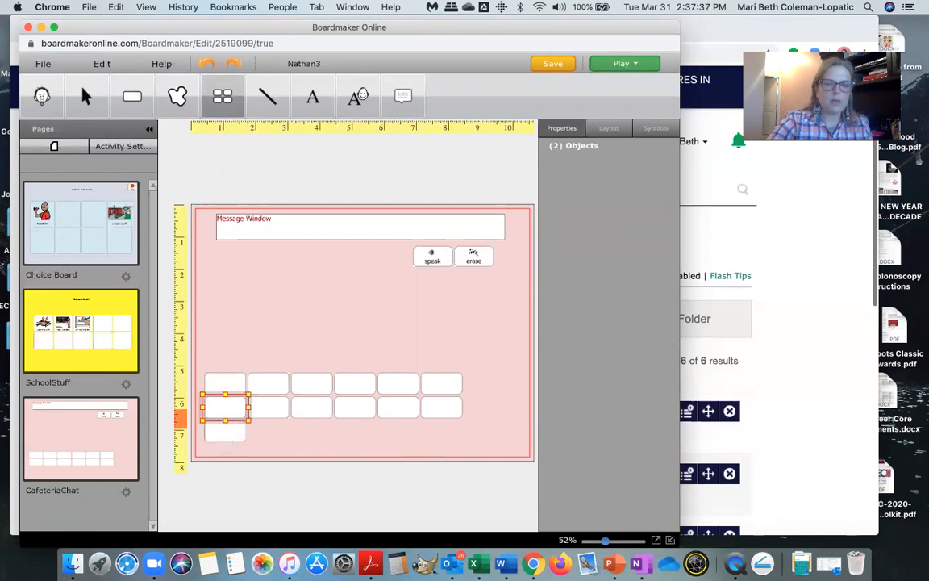
left_click(284, 445)
left_click(224, 97)
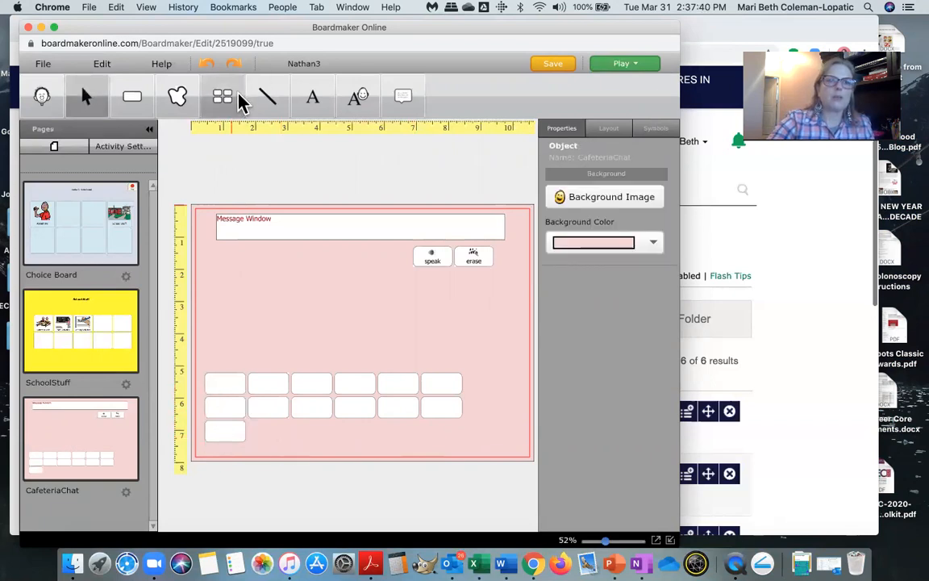
left_click_drag(239, 440, 335, 443)
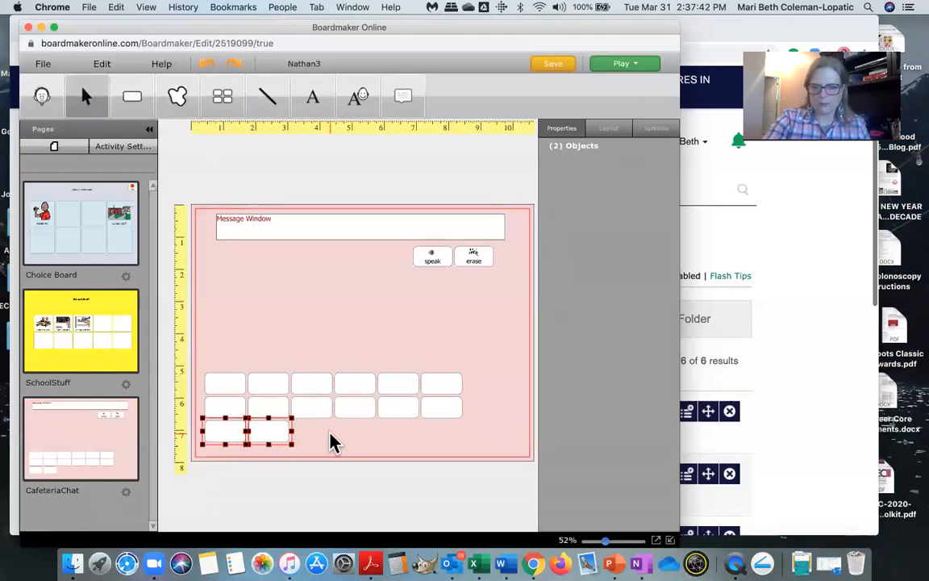
left_click(335, 442)
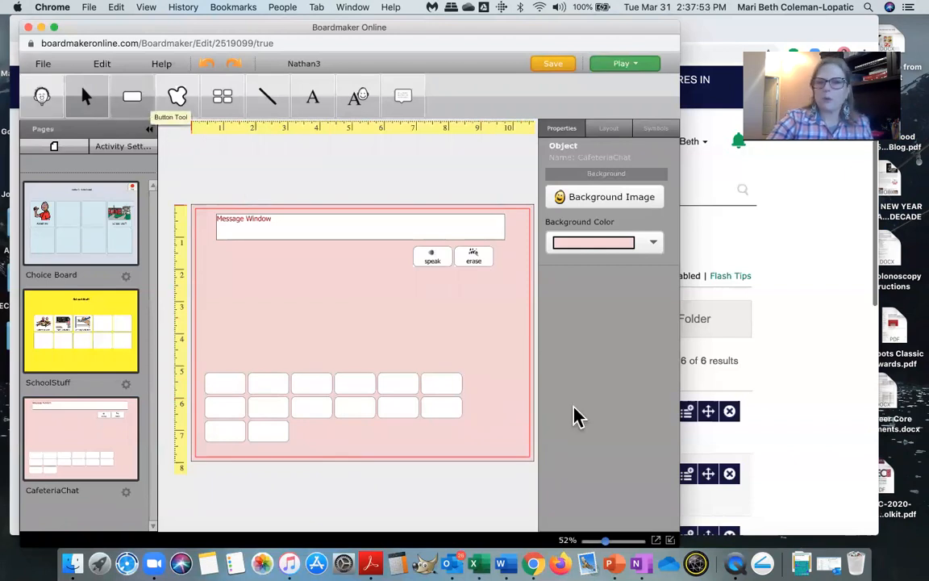
Spray a seventh button onto the end of the grid's first row and enlarge it to about 2 inches wide, spanning two rows.
left_click(224, 95)
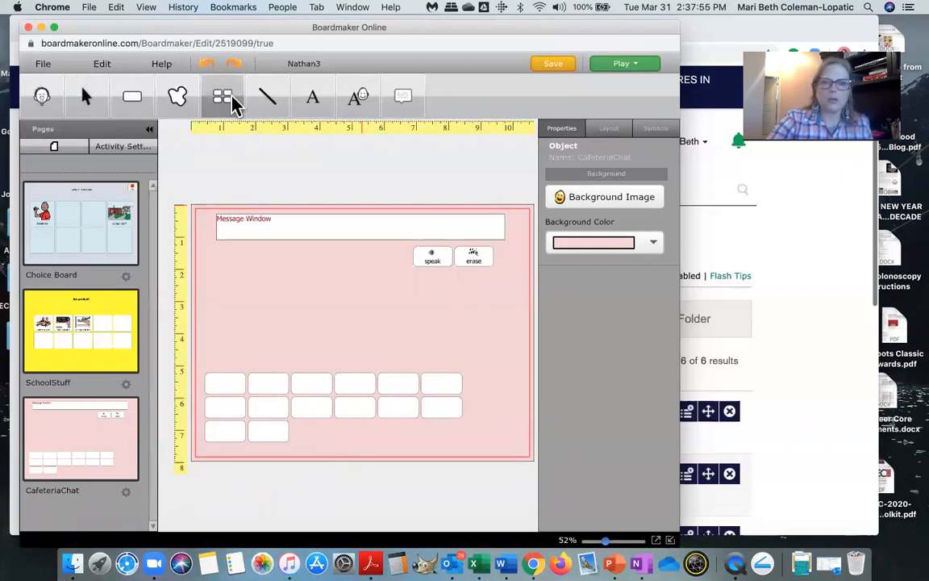
left_click(452, 395)
left_click(494, 394)
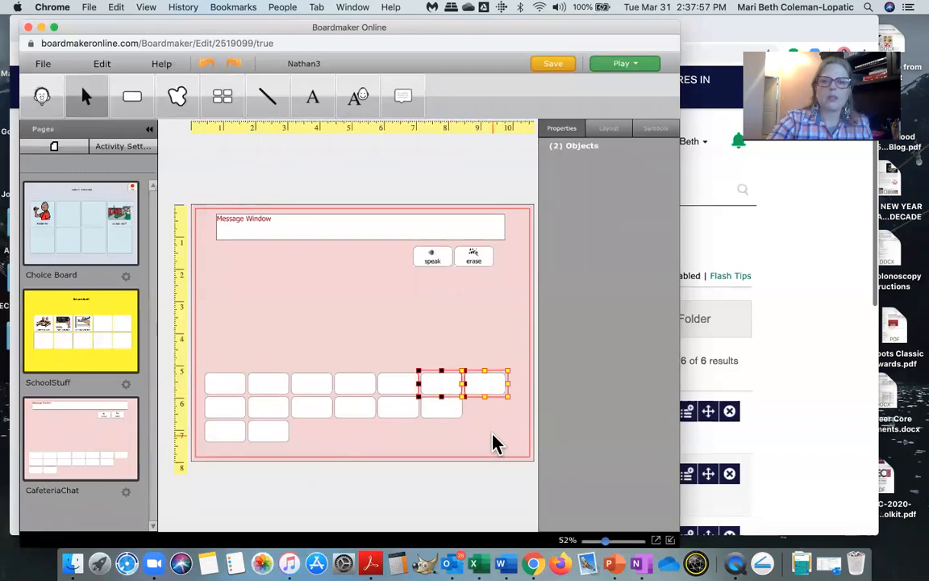
left_click(496, 438)
double_click(498, 402)
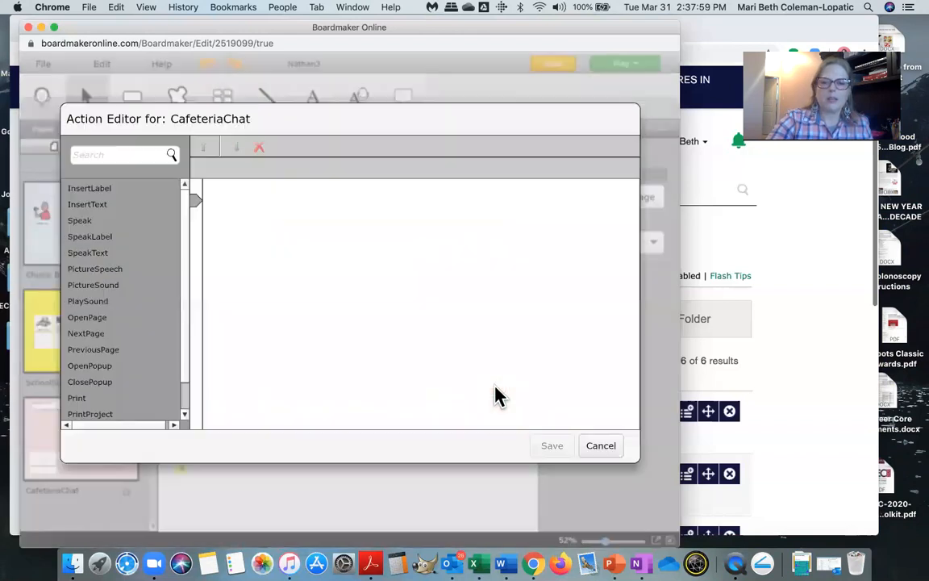
left_click(597, 449)
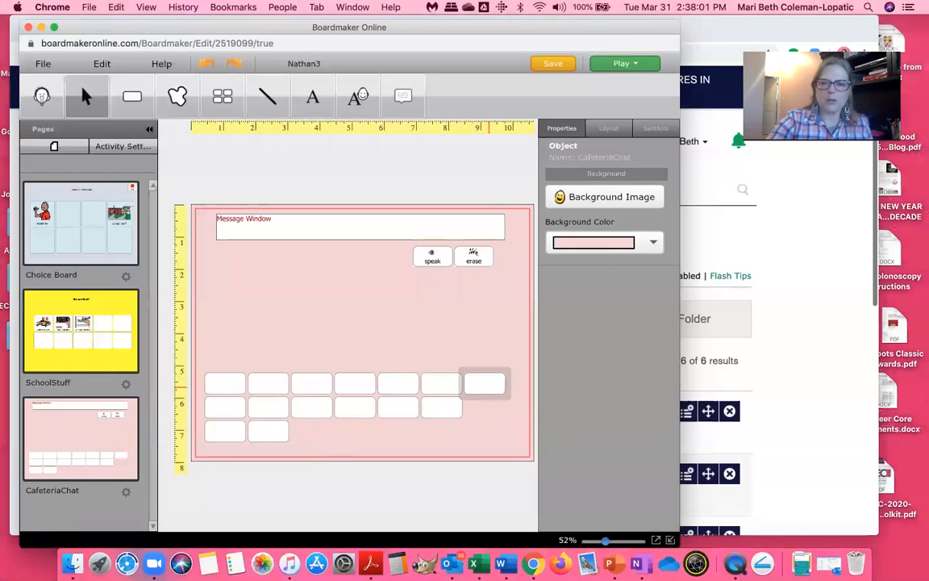
left_click(488, 386)
left_click_drag(509, 397, 529, 425)
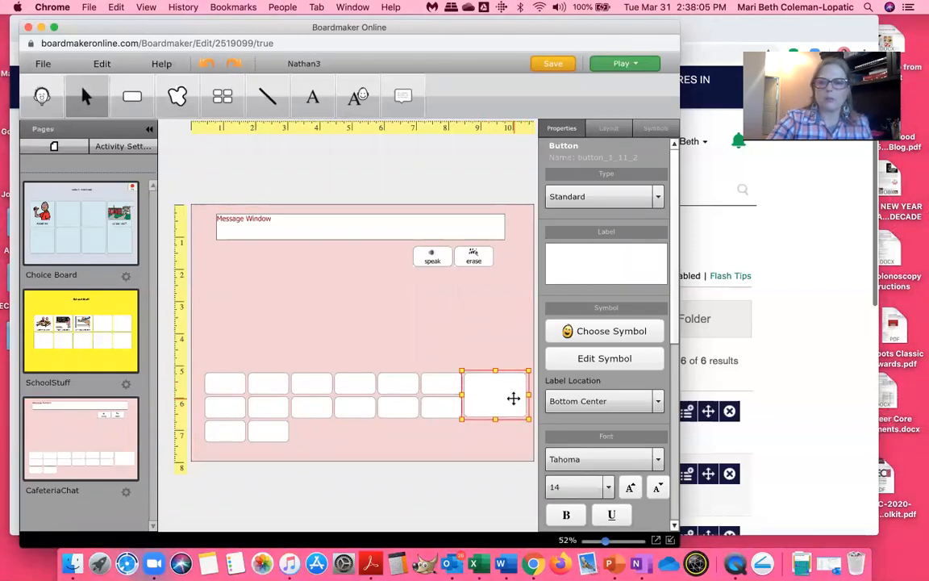
left_click(593, 336)
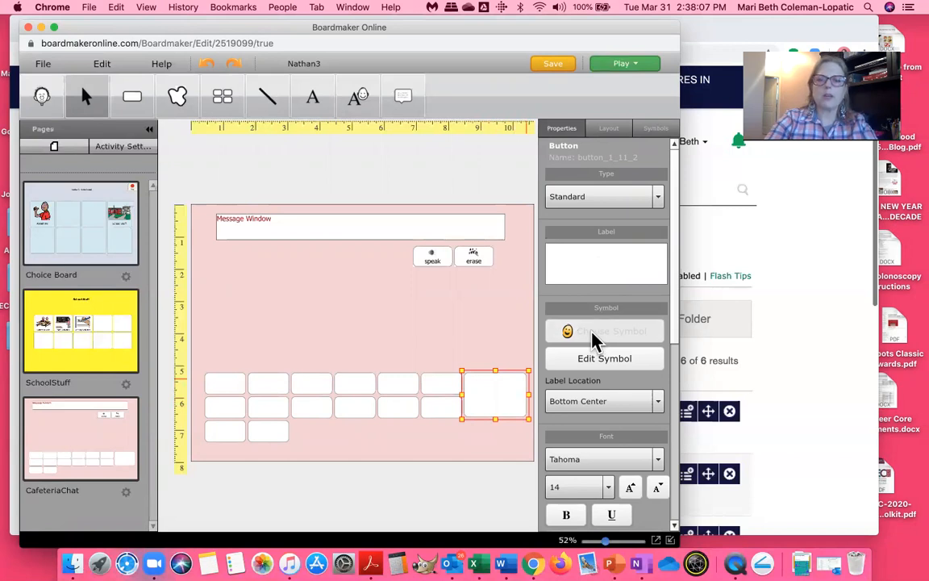
left_click(593, 334)
left_click(613, 475)
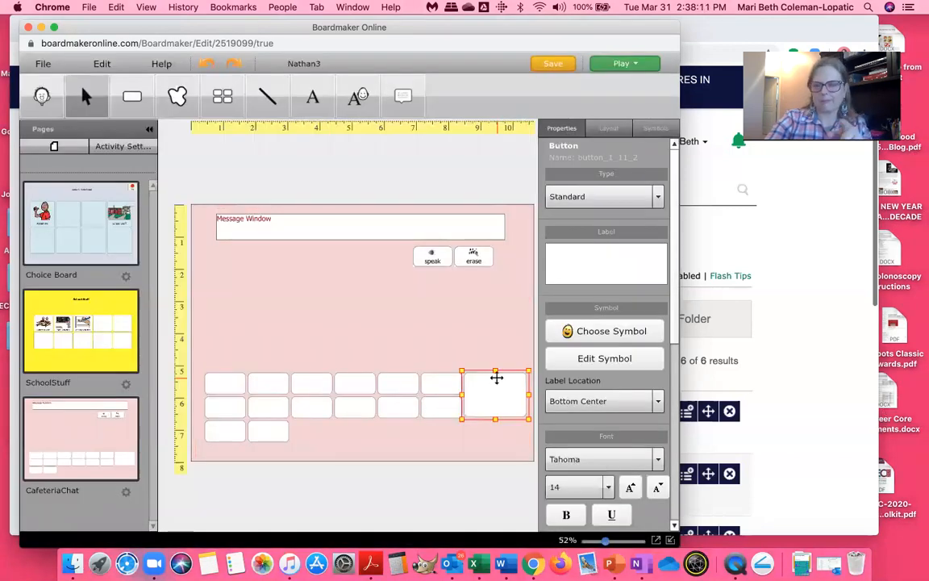
double_click(498, 408)
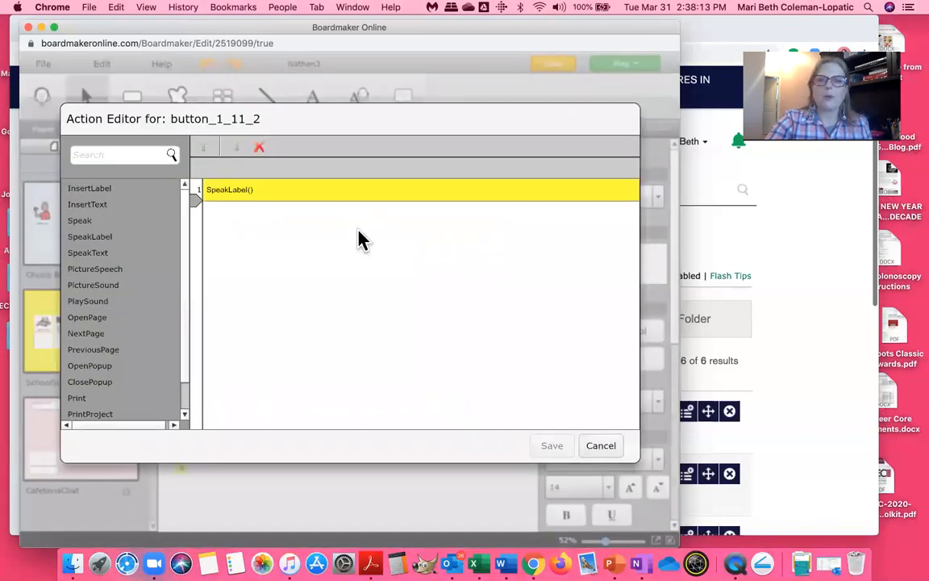
left_click(258, 150)
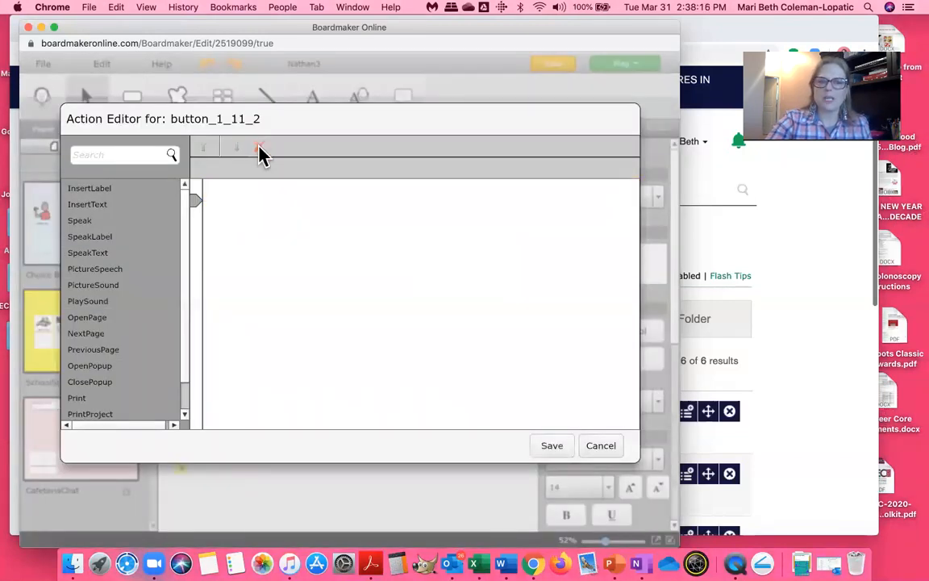
left_click(596, 448)
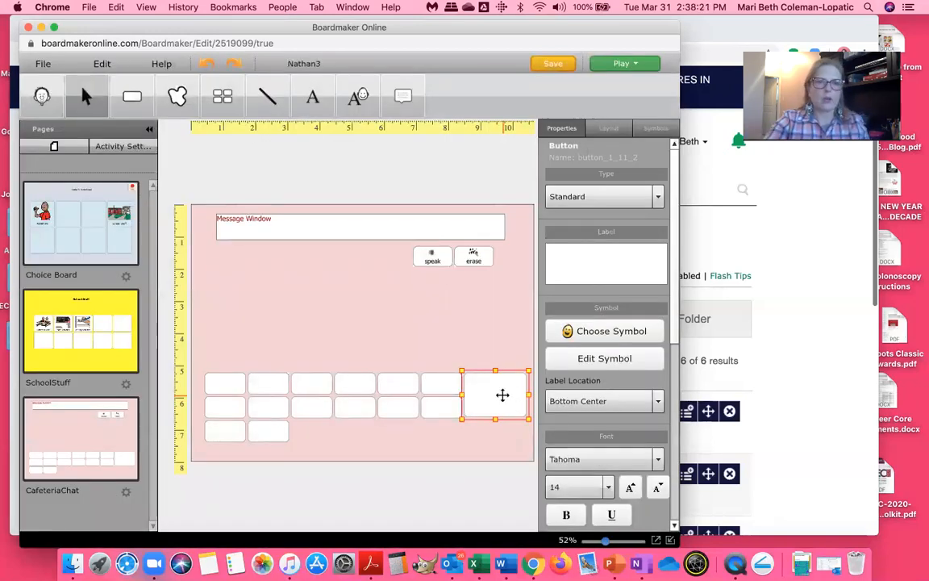
Search the symbols for "keyboard" and assign the gray computer keyboard symbol to the large button.
left_click(620, 335)
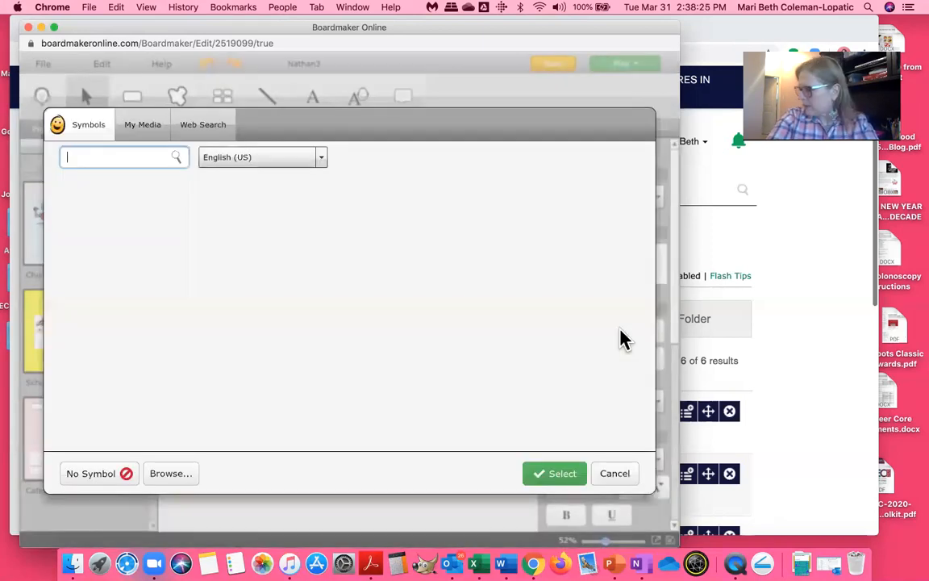
type("keyboard")
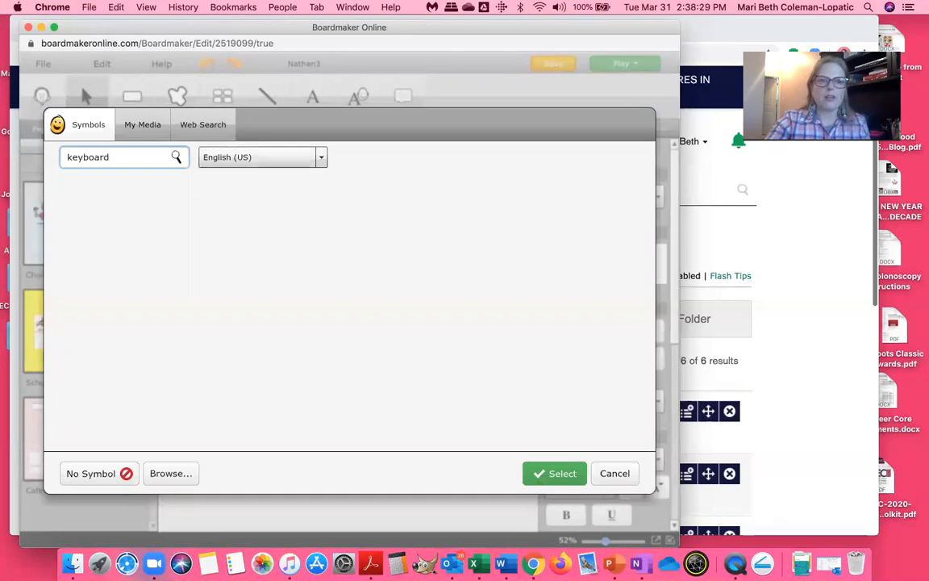
key("Return")
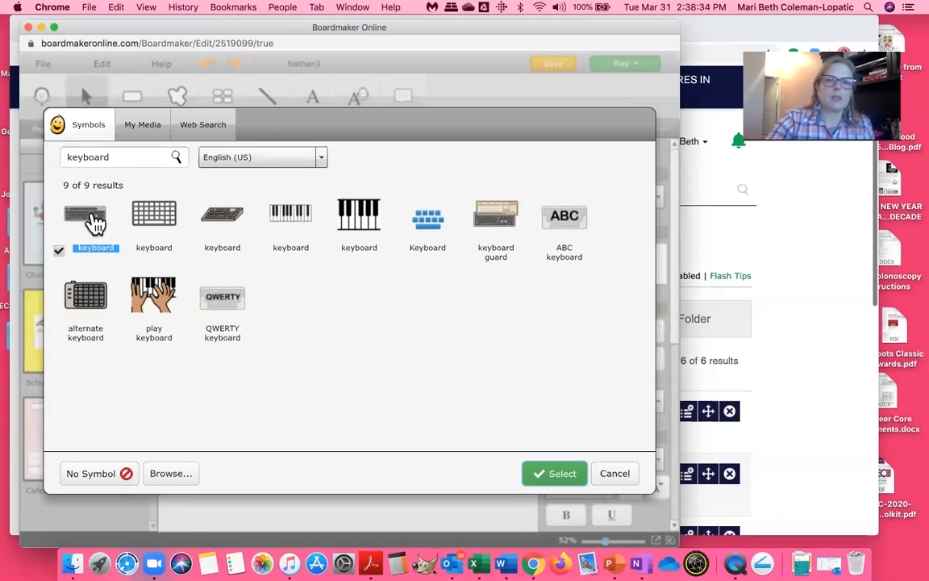
left_click(555, 474)
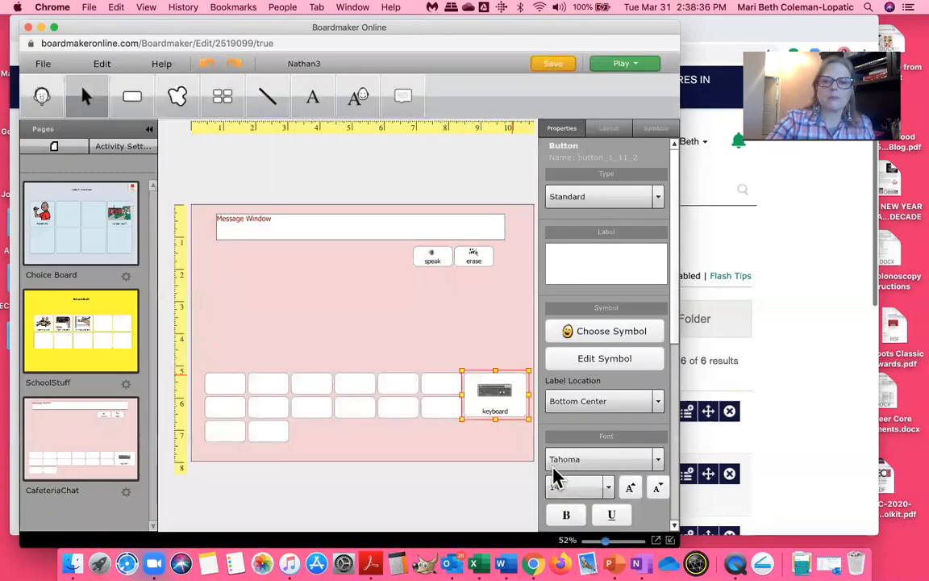
left_click(481, 458)
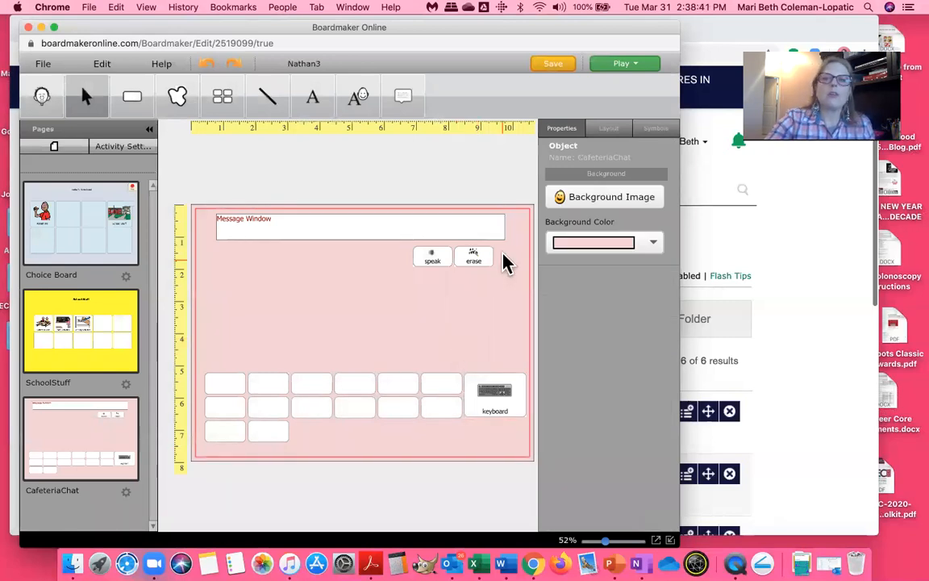
Duplicate the speak and erase buttons and place the copies near the page's bottom-right corner, below the keyboard button.
left_click_drag(428, 266, 387, 292)
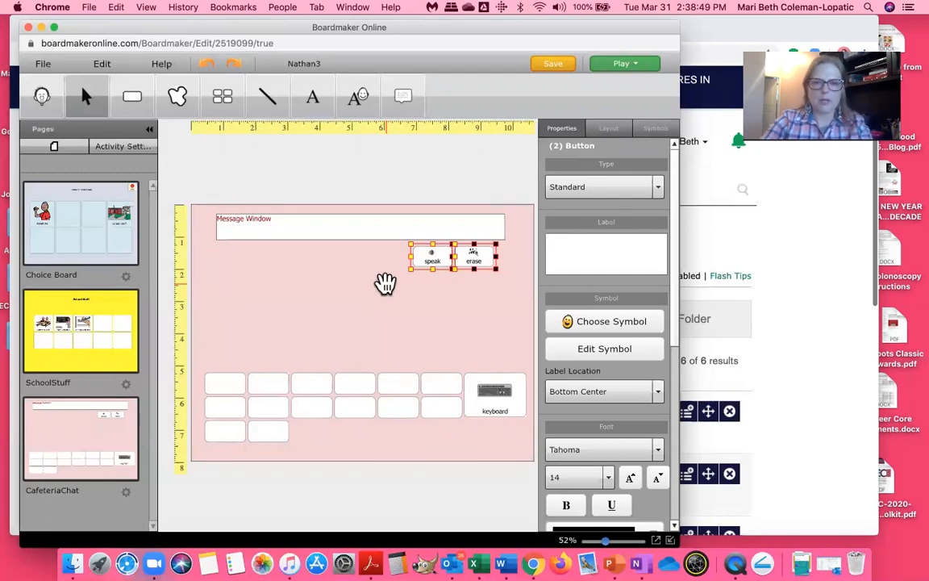
left_click(438, 450)
key("super+v")
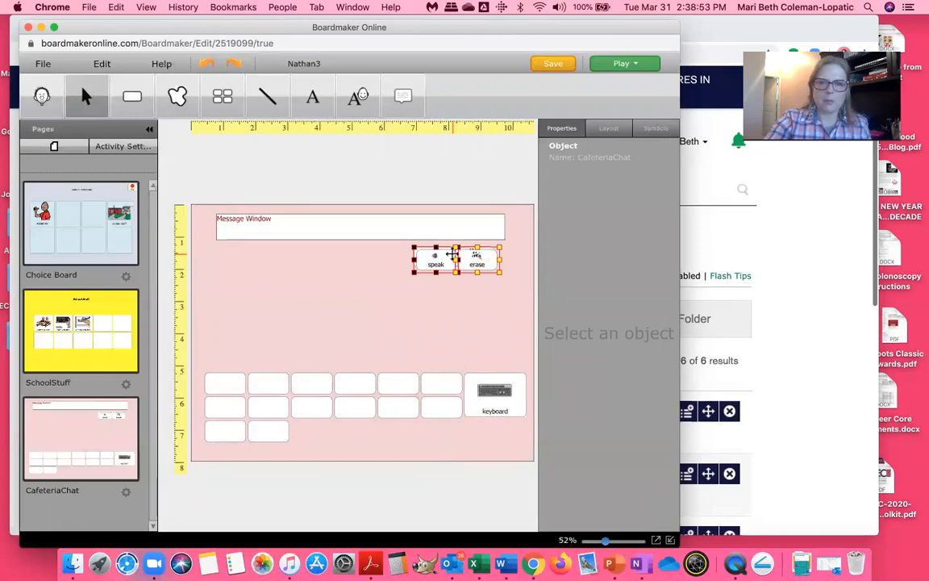
mouse_move(446, 266)
left_mouse_down()
mouse_move(465, 466)
mouse_move(471, 453)
left_mouse_up()
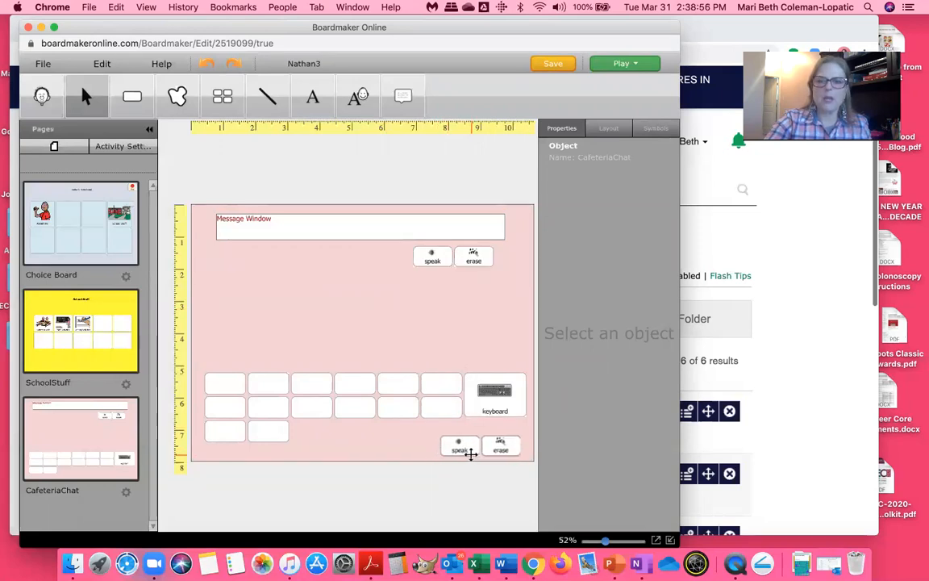
left_click(424, 446)
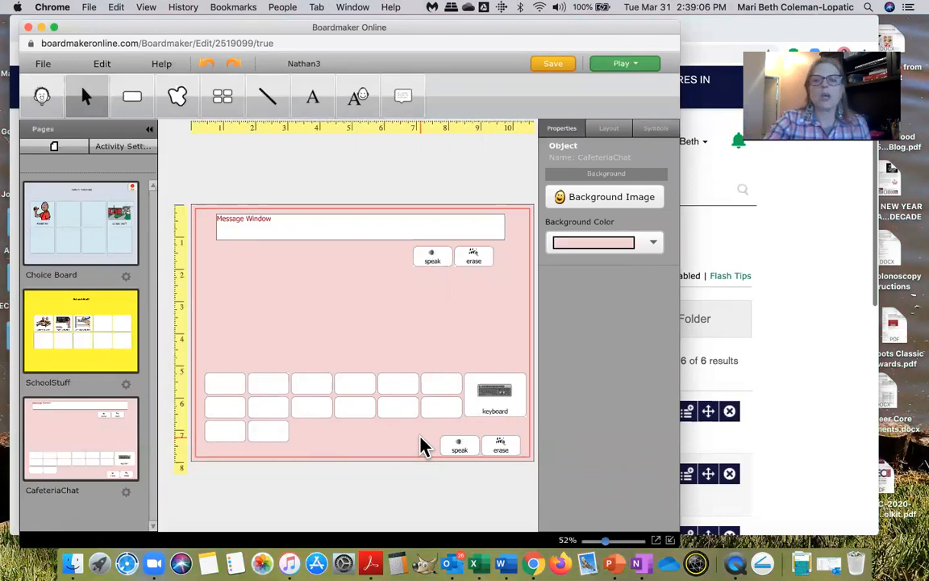
Search the symbols for "last" and "back", and assign the black left-pointing "back" arrow to the copied speak button.
left_click(459, 444)
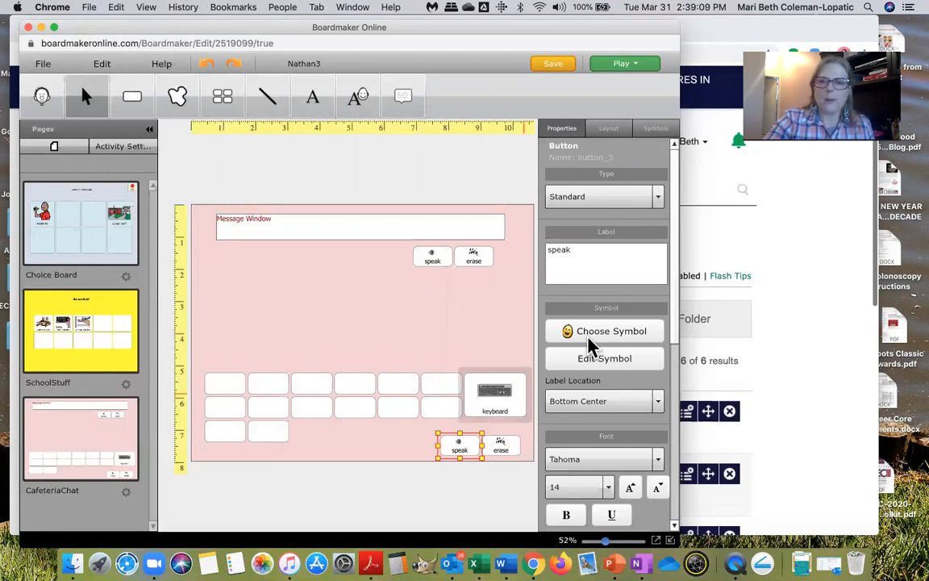
left_click(610, 333)
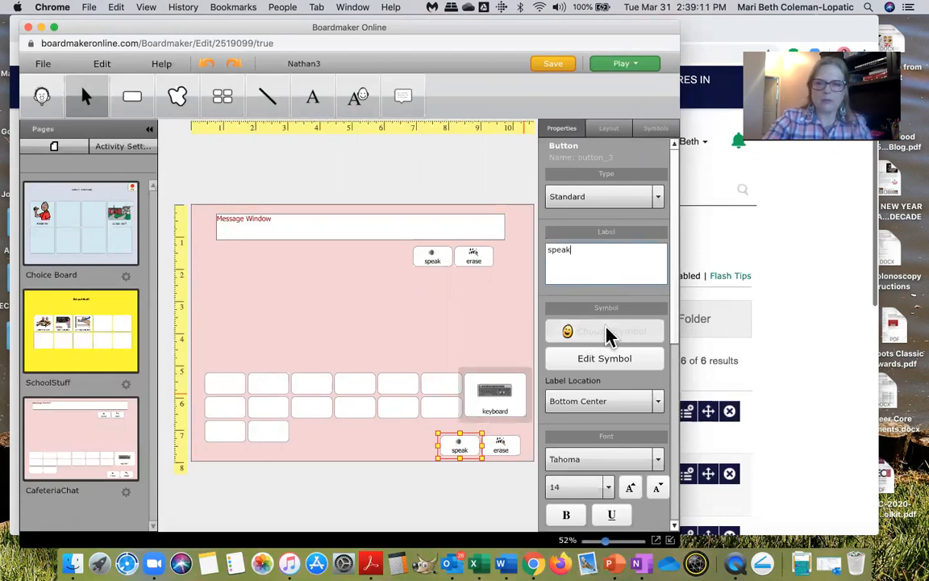
type("last")
key("Return")
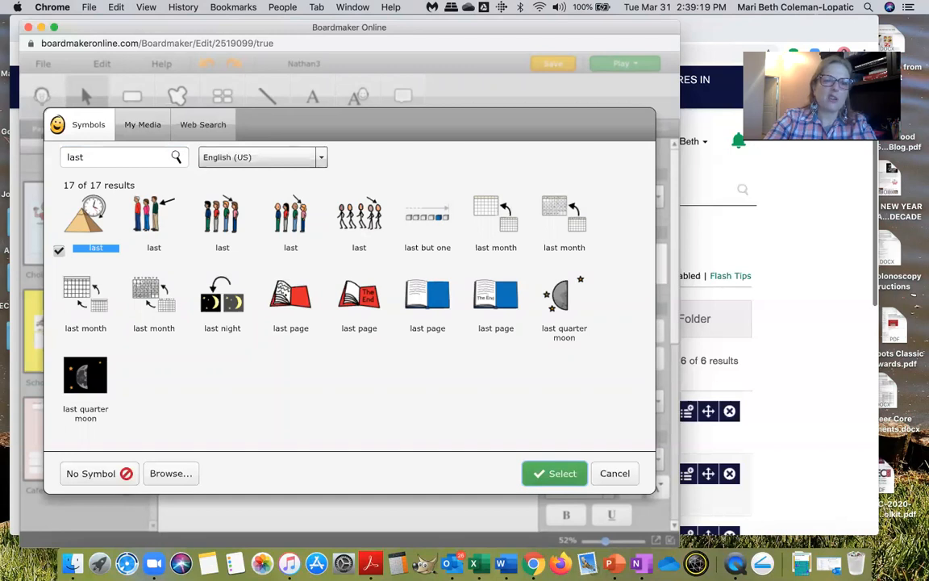
left_click(100, 155)
type("back")
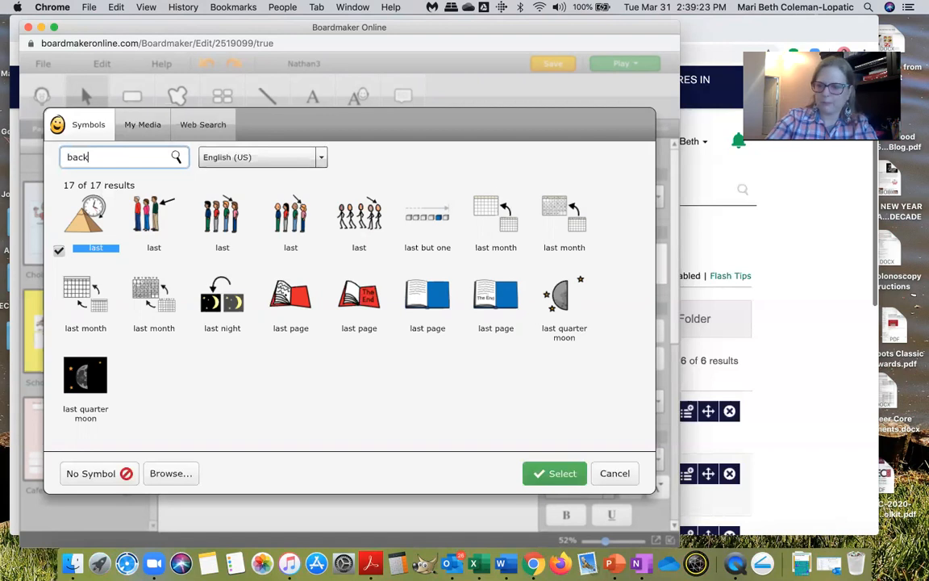
key("Return")
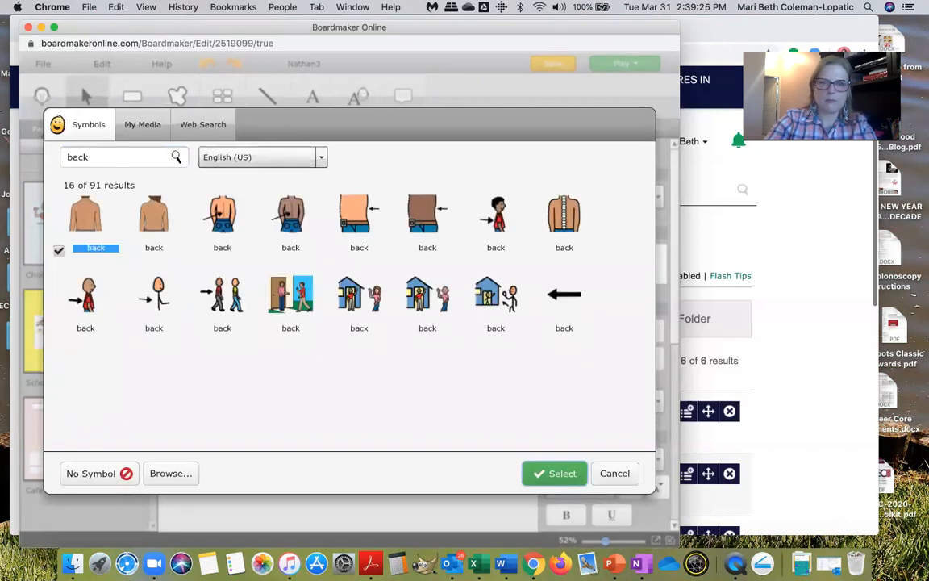
left_click(564, 298)
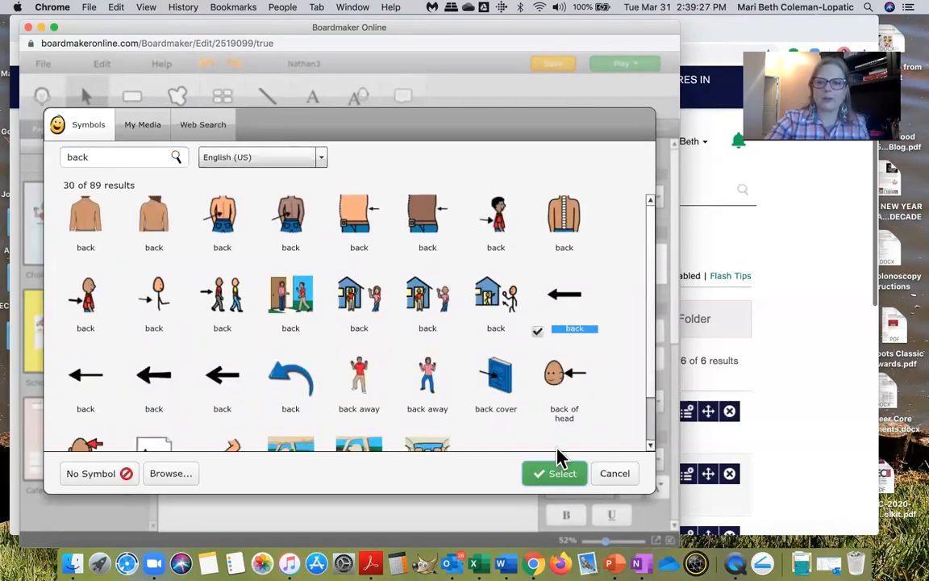
left_click(557, 477)
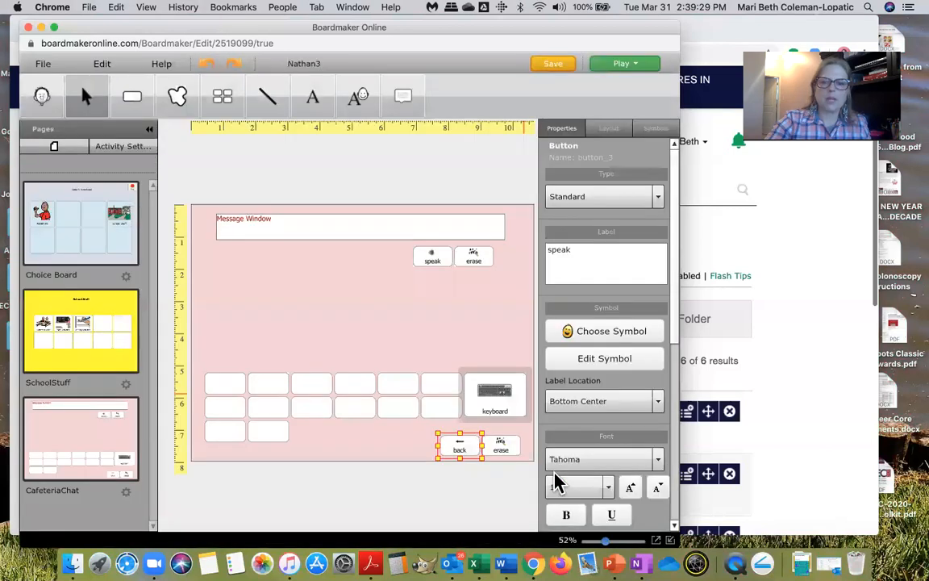
Search the symbols for "main" and assign the "main" symbol with three coloured cubes to the copied erase button.
left_click(511, 452)
left_click(611, 337)
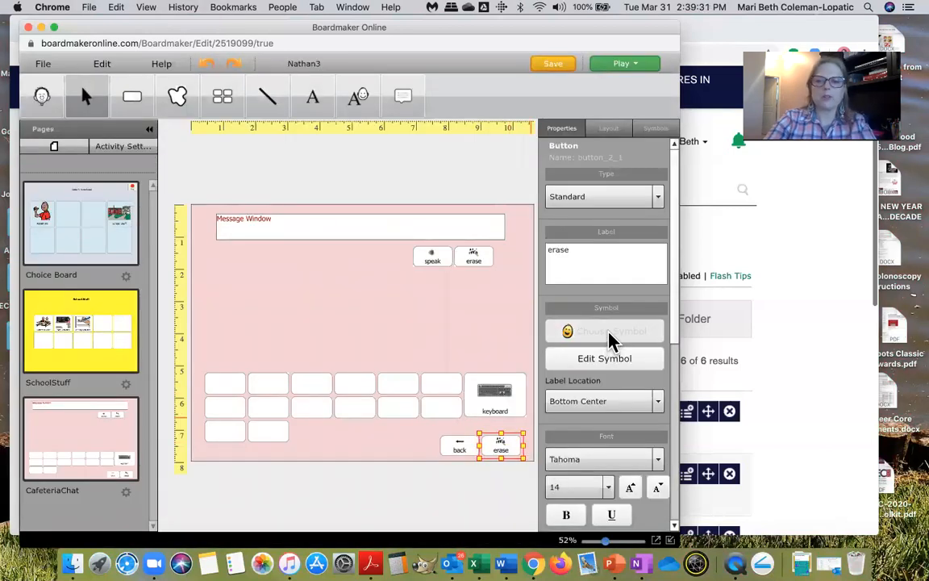
type("main")
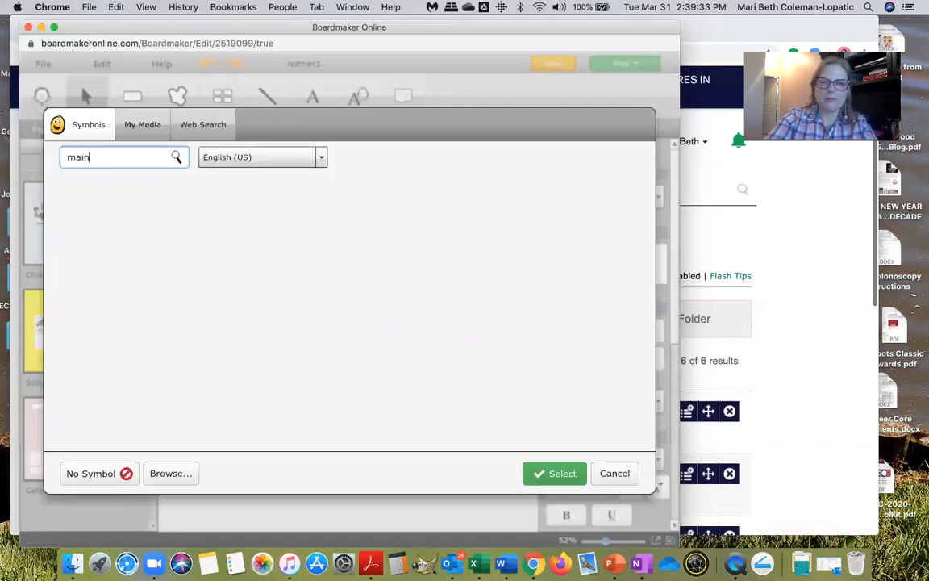
key("Return")
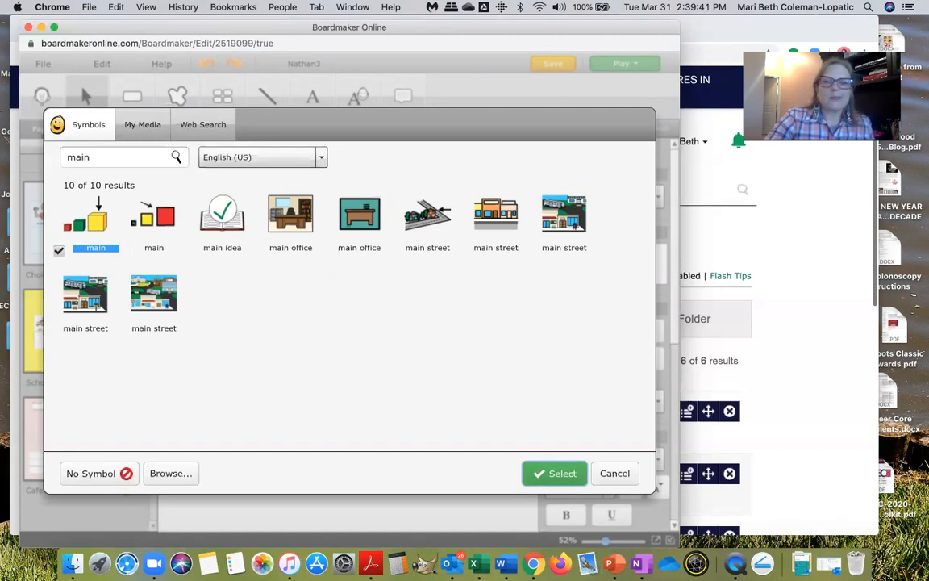
left_click(560, 474)
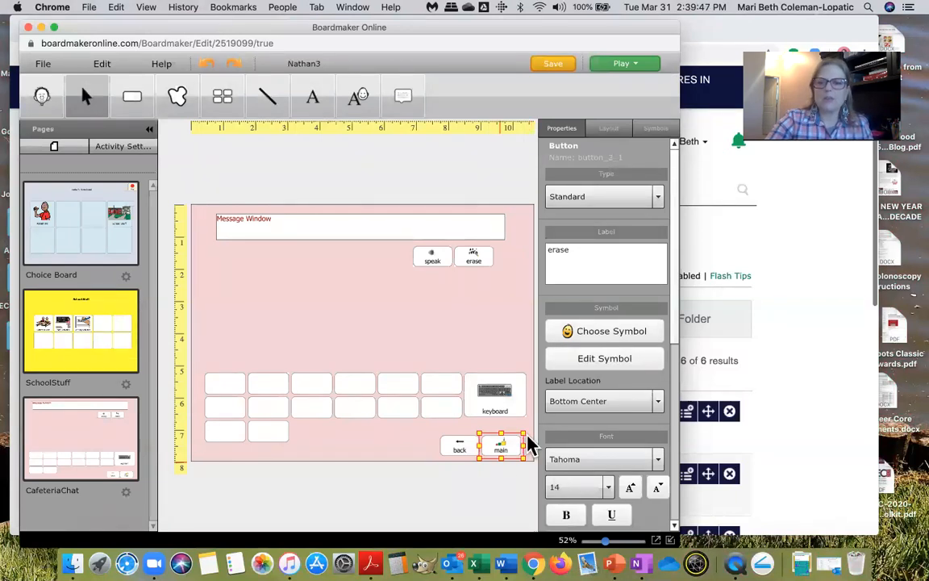
Remove the cube symbol from the main button, keeping only its text label.
left_click(611, 365)
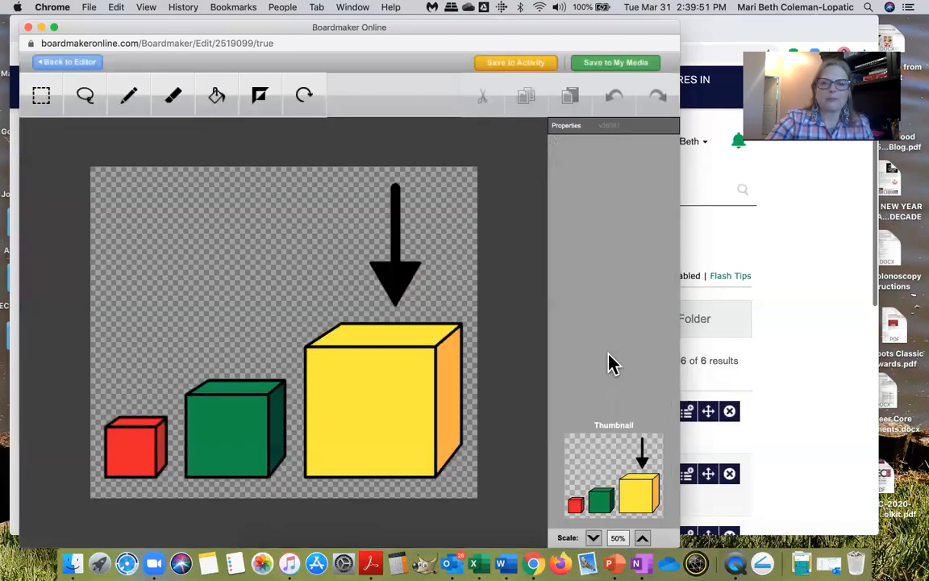
left_click(71, 61)
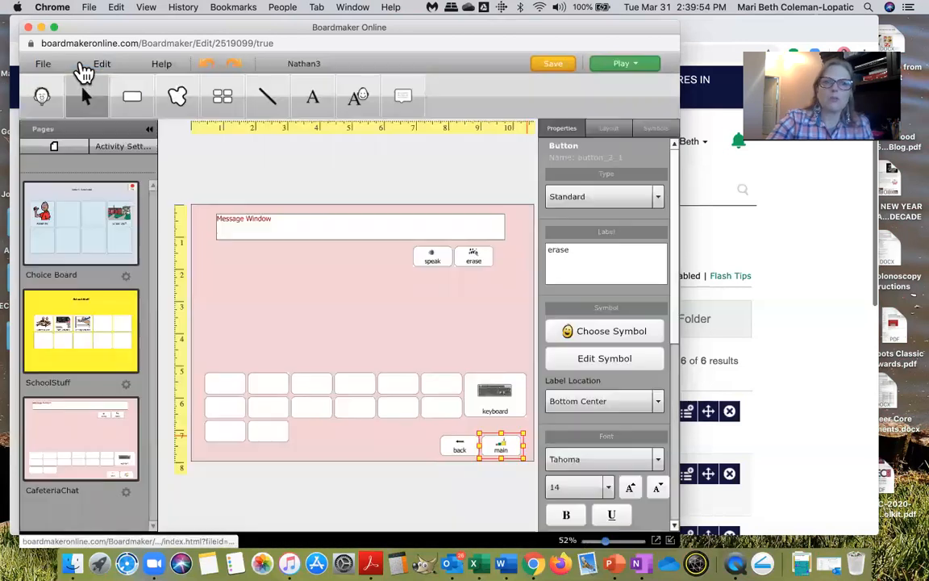
left_click(412, 458)
left_click(505, 450)
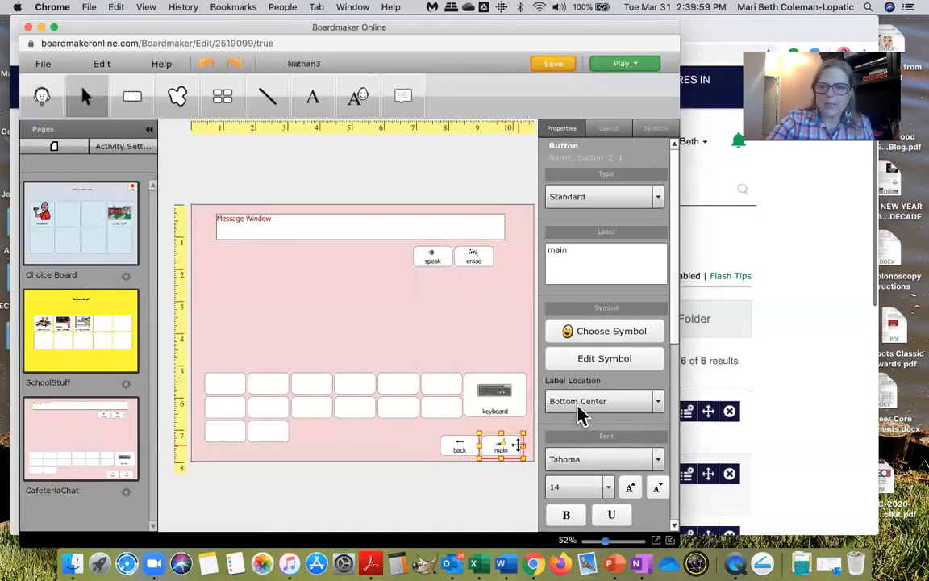
left_click(625, 337)
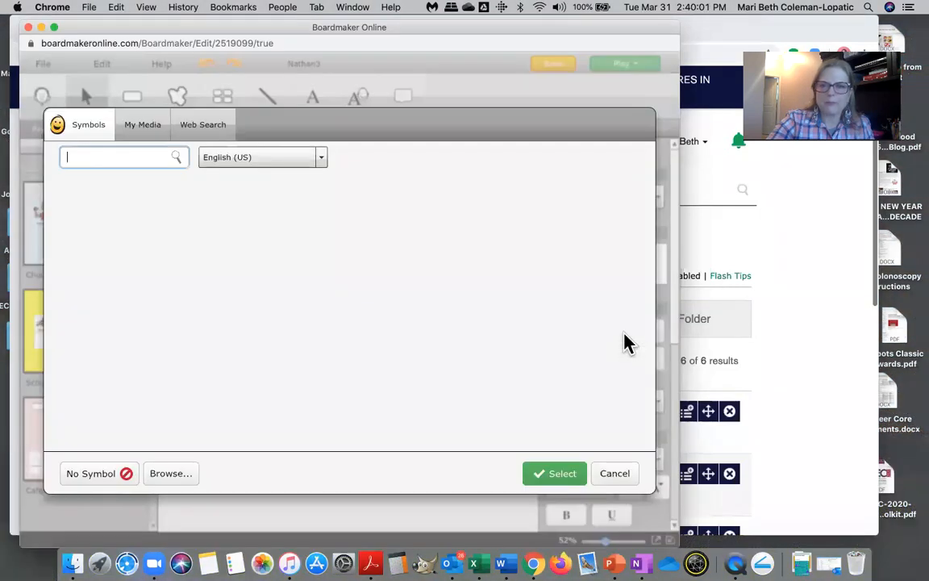
left_click(95, 474)
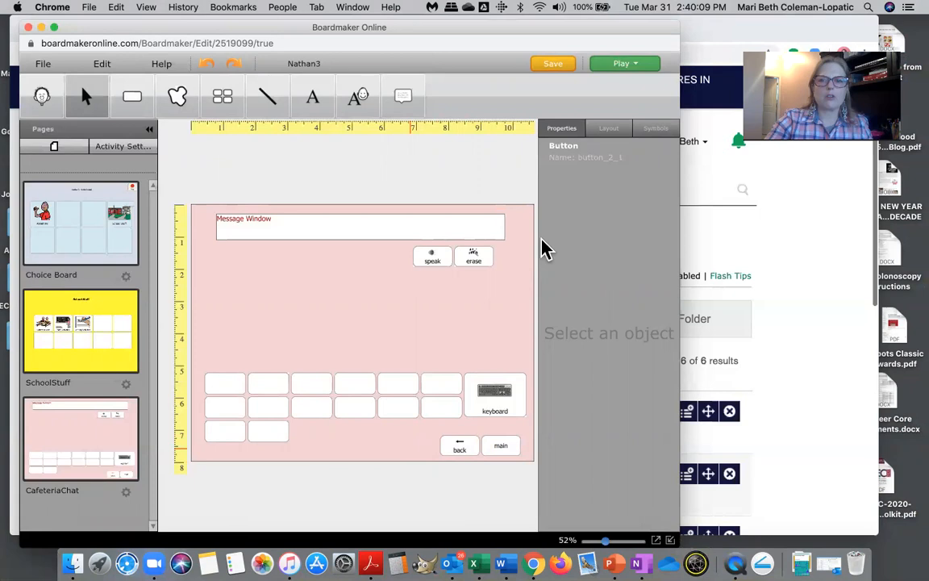
left_click(402, 343)
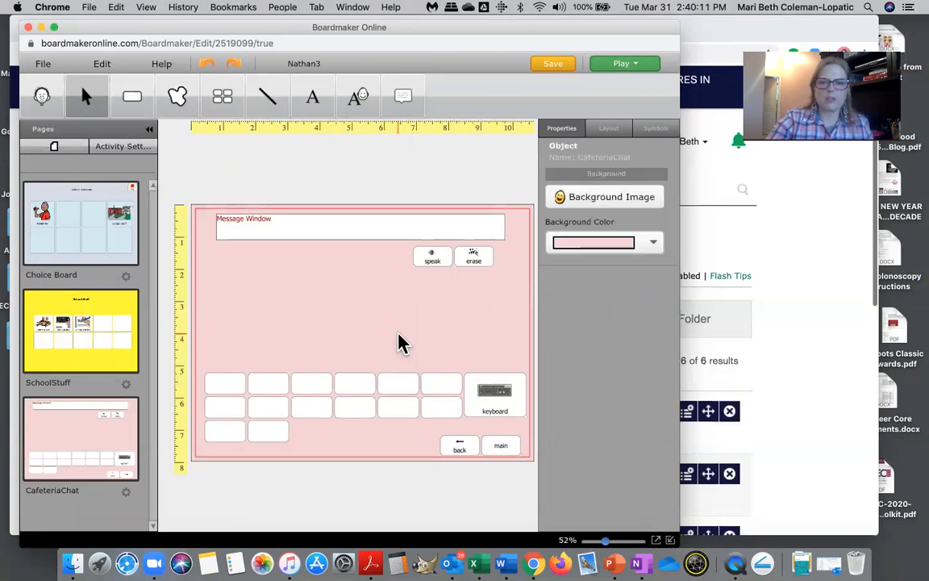
Label the first two buttons in the grid's first row "yes" and "no".
left_click(237, 383)
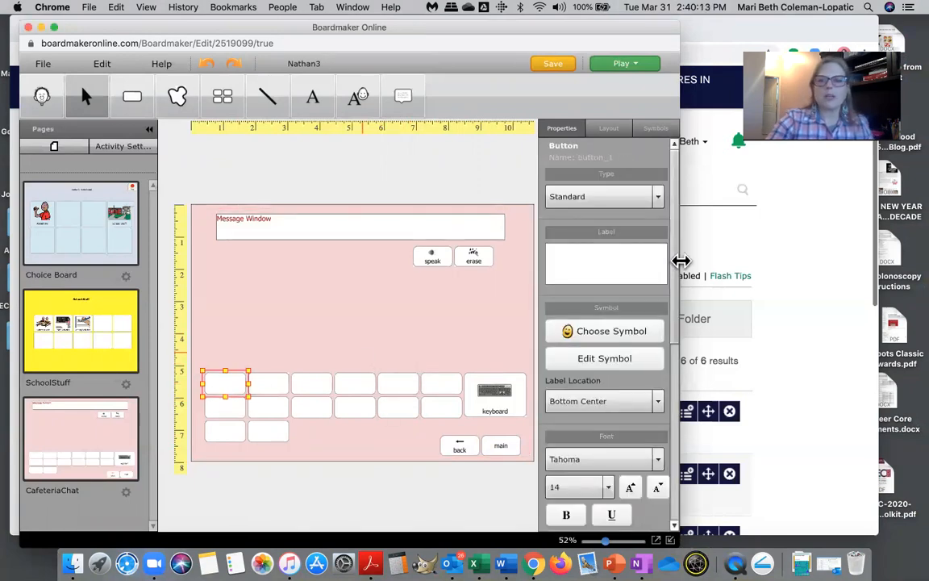
left_click(612, 261)
type("yes")
left_click(274, 386)
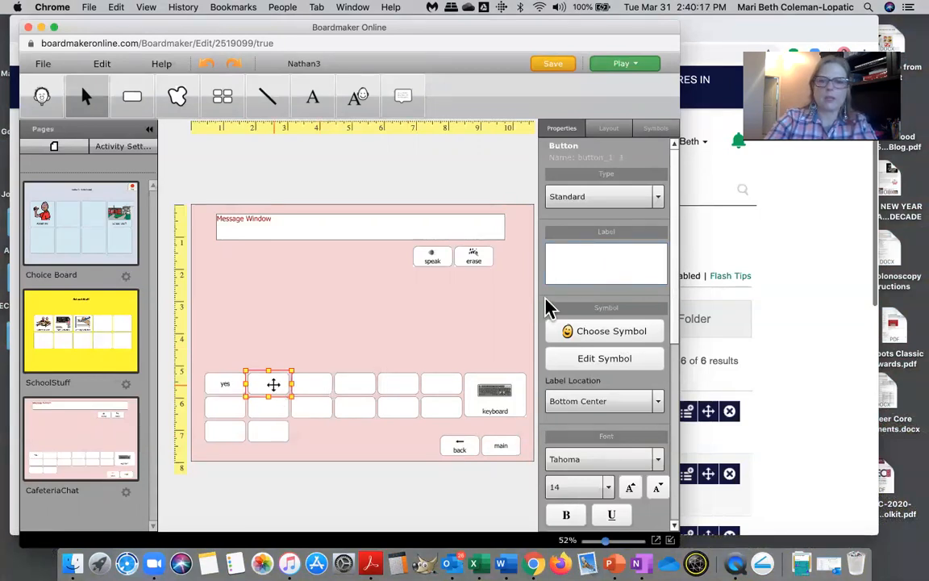
type("no")
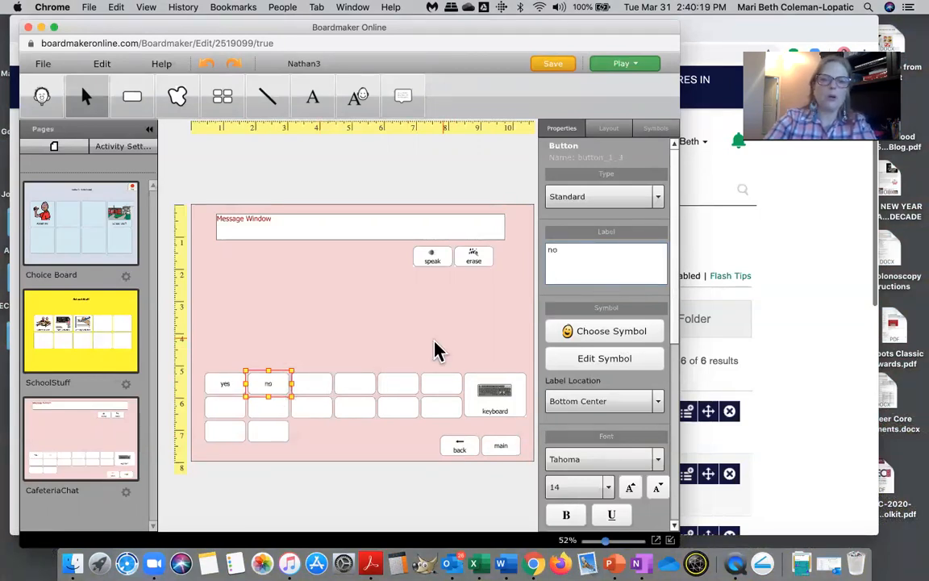
Label the third and fourth buttons in the grid's first row "okay" and "whatevs".
left_click(320, 384)
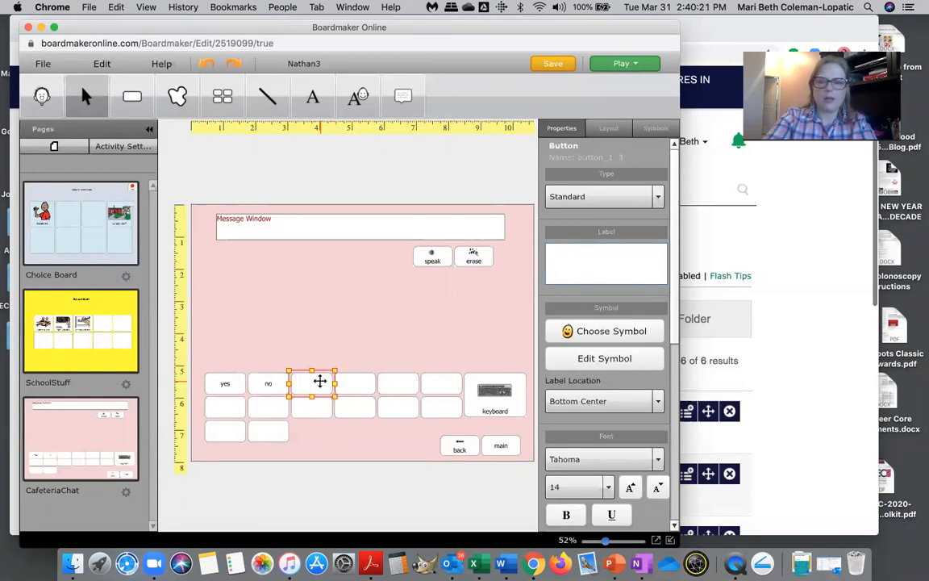
type("okay")
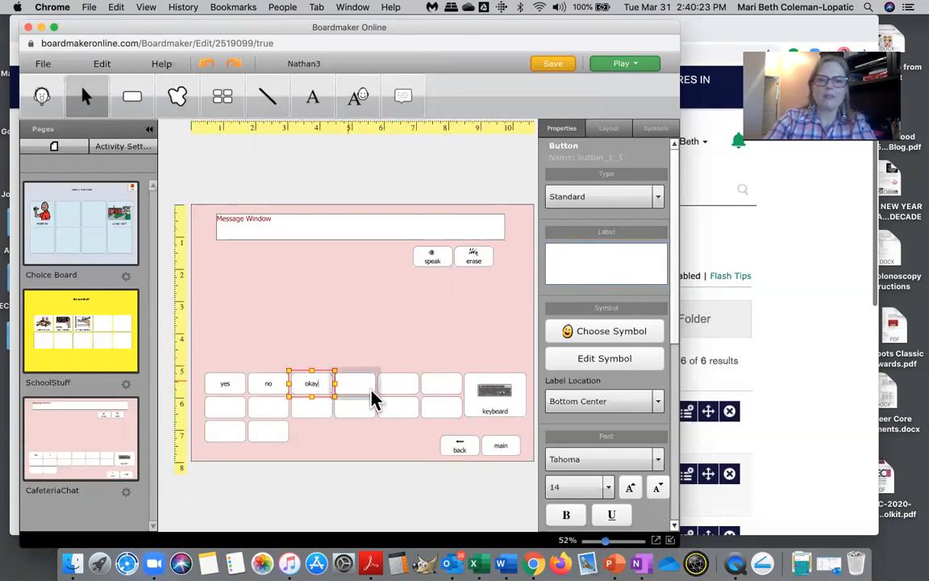
left_click(355, 386)
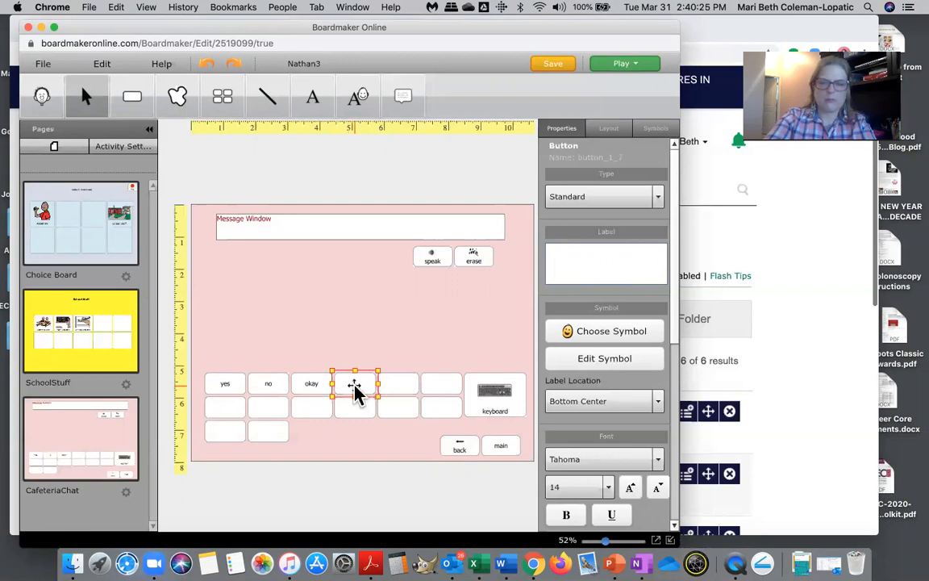
type("whateve")
key("BackSpace")
type("s")
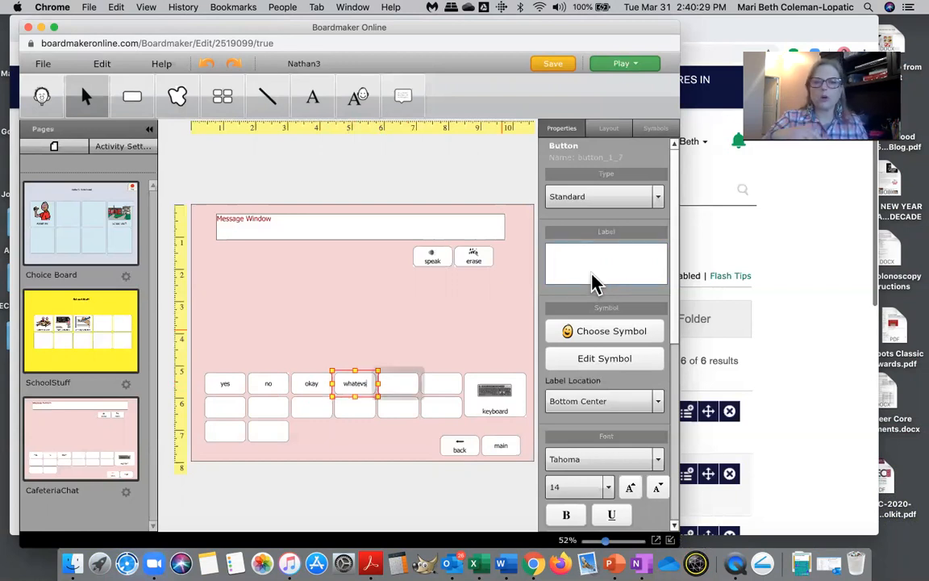
Label the first row's sixth button "tell me what you think", the button beneath it "which", and the first row's fifth button "why?".
left_click(446, 381)
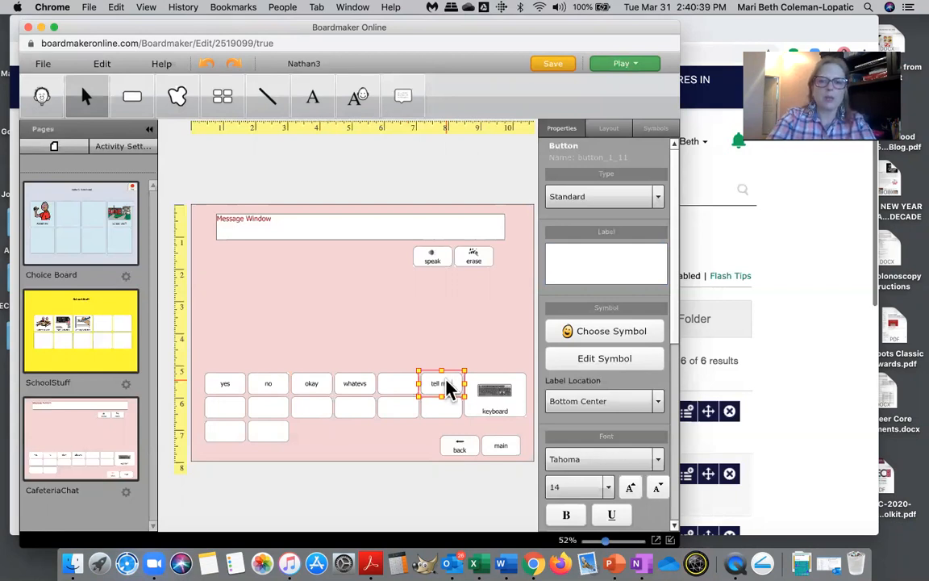
type("tell me what")
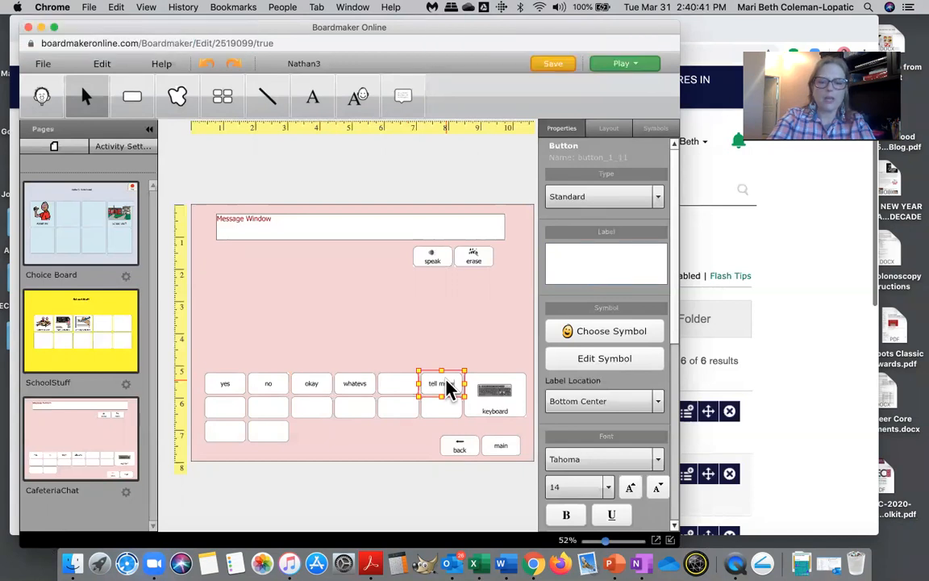
type(" you think")
left_click(452, 413)
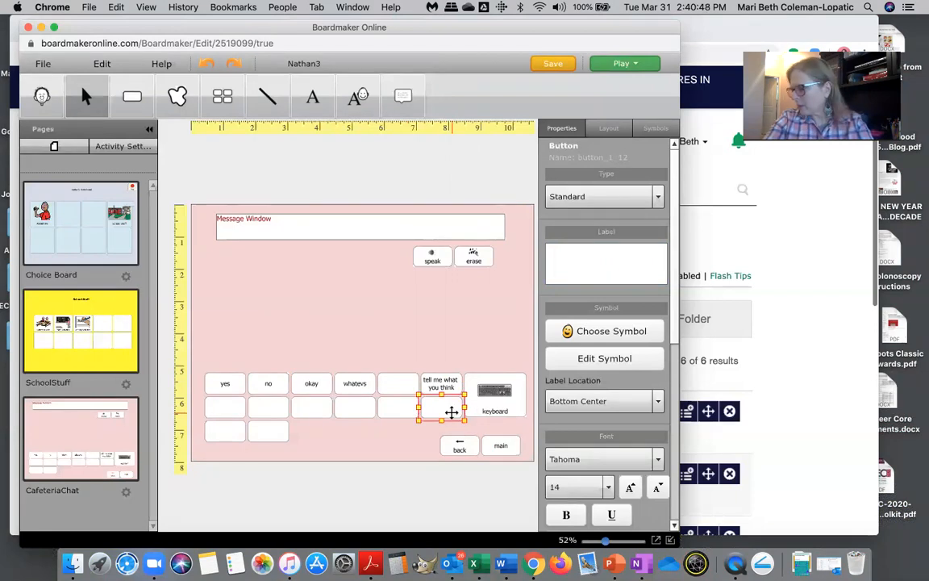
type("which")
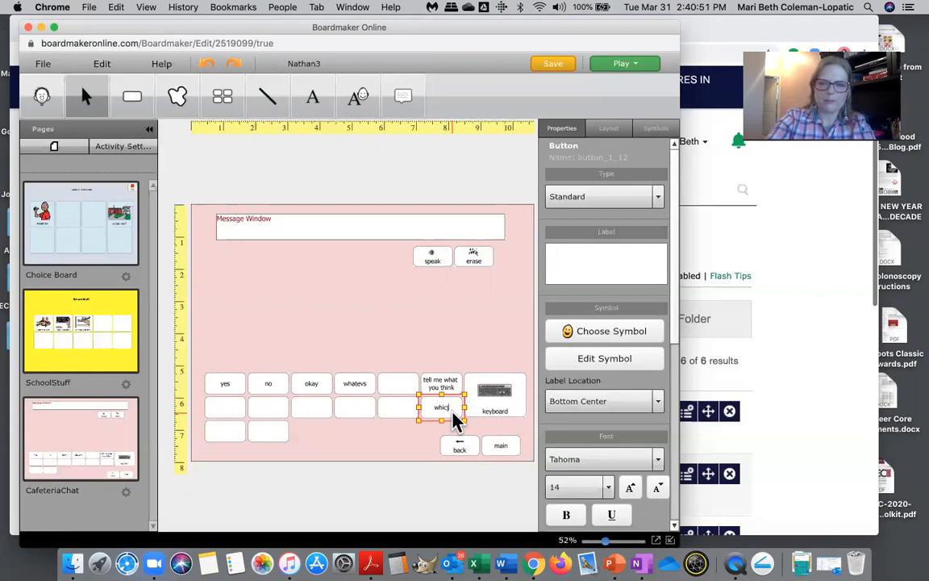
left_click(406, 392)
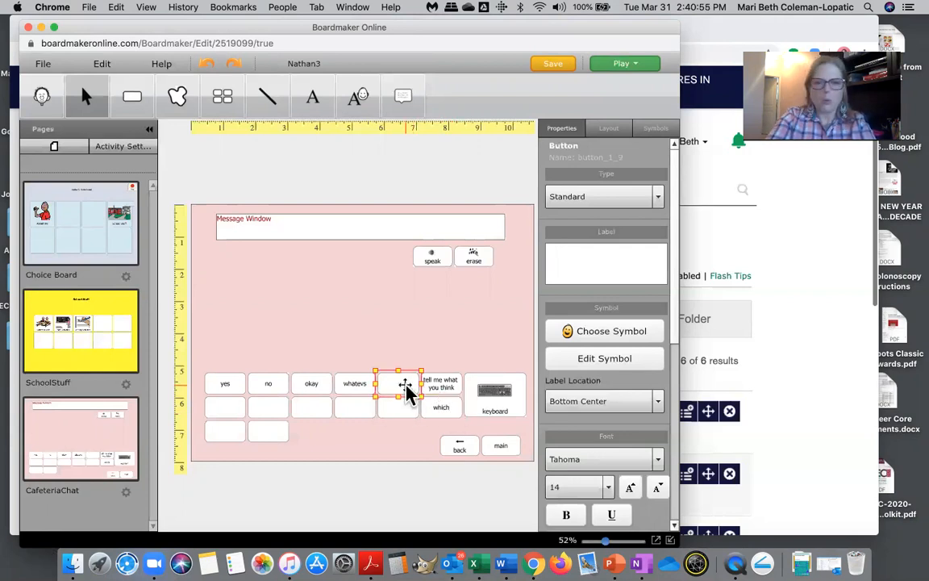
type("why?")
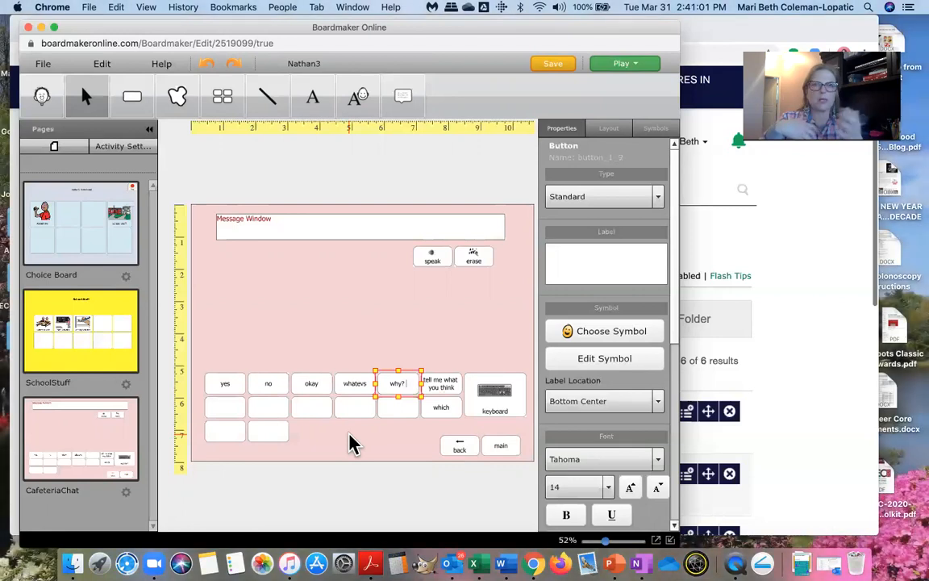
Give the third row's first button the "yes or no" symbol showing the word "yes" and a question mark.
left_click(225, 434)
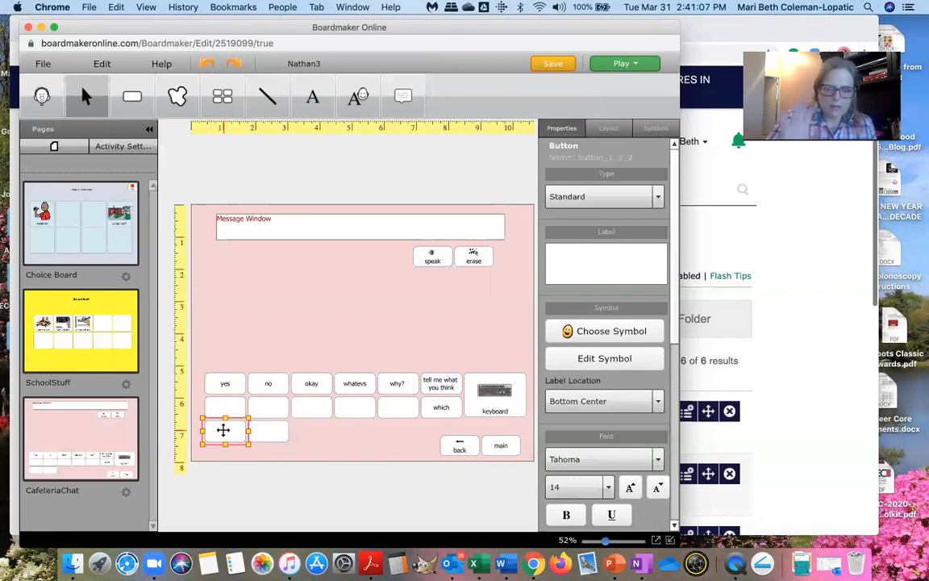
left_click(585, 332)
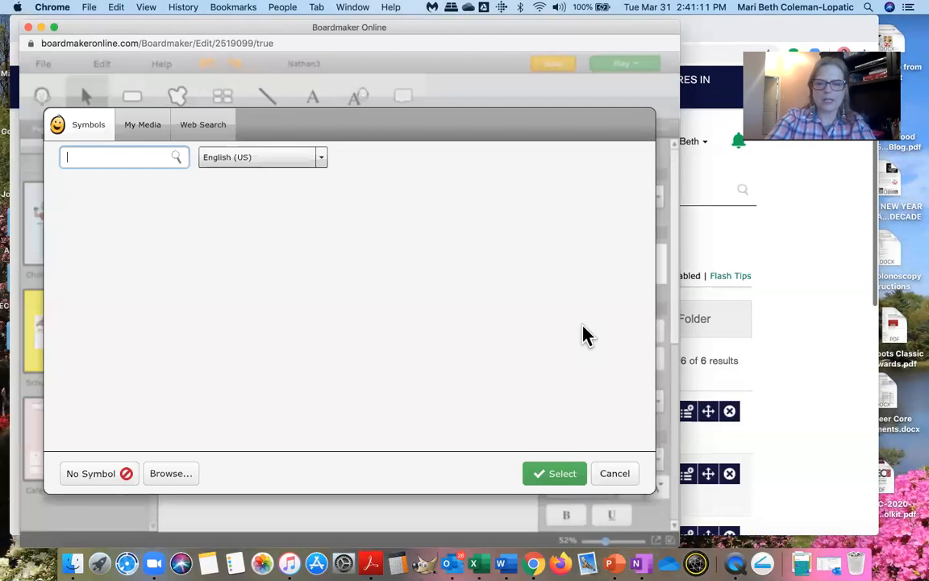
type("yes")
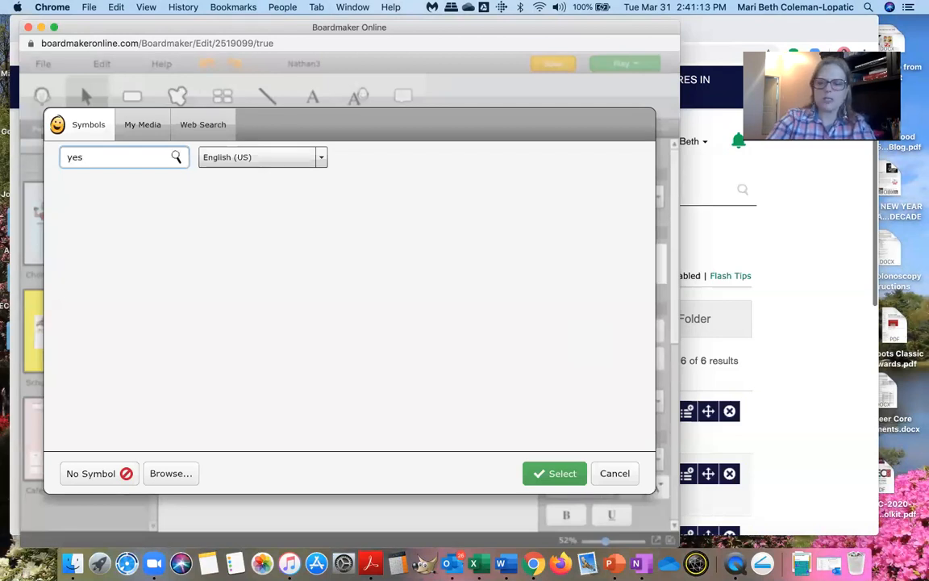
key("Return")
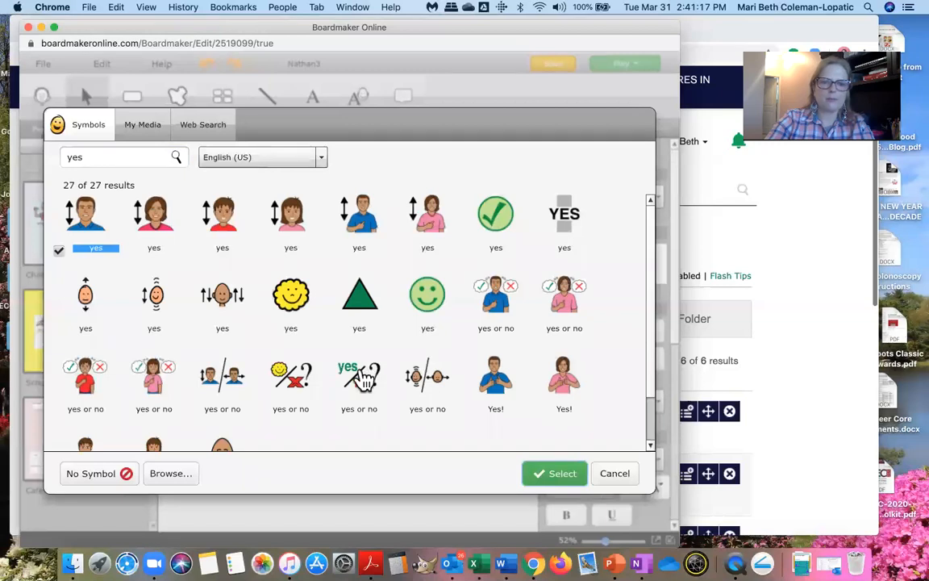
left_click(363, 377)
left_click(537, 478)
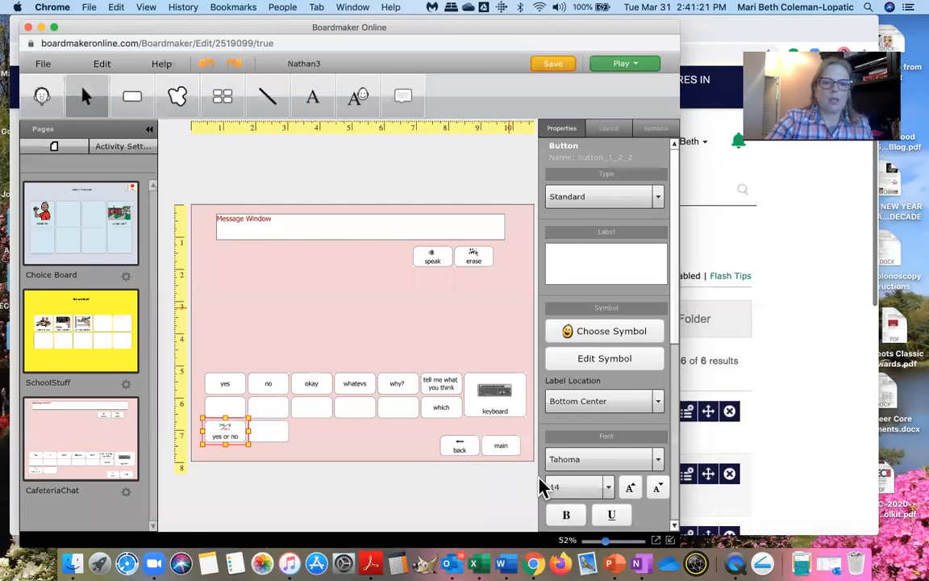
Give the third row's second button the "wait" symbol of a seated child in a red shirt with a clock.
left_click(282, 435)
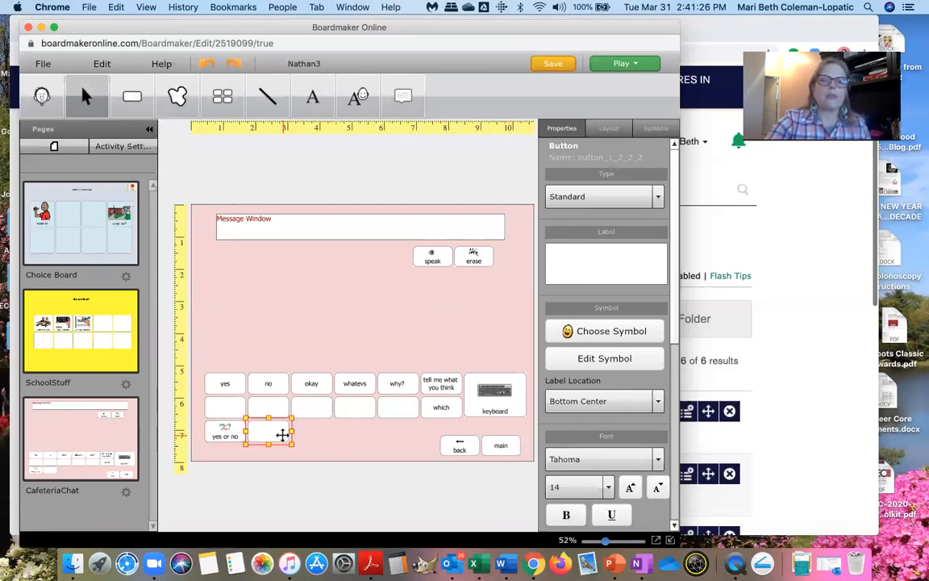
left_click(590, 339)
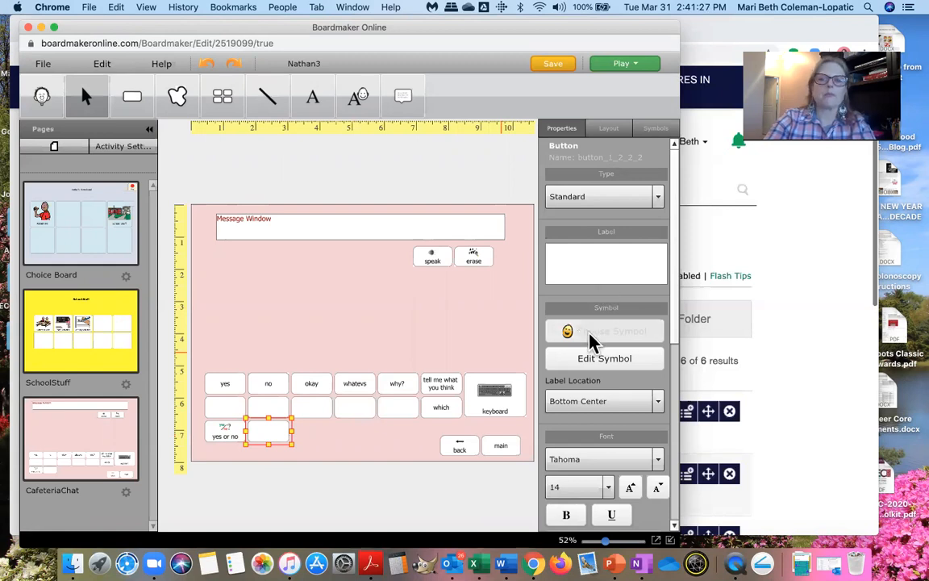
type("wait")
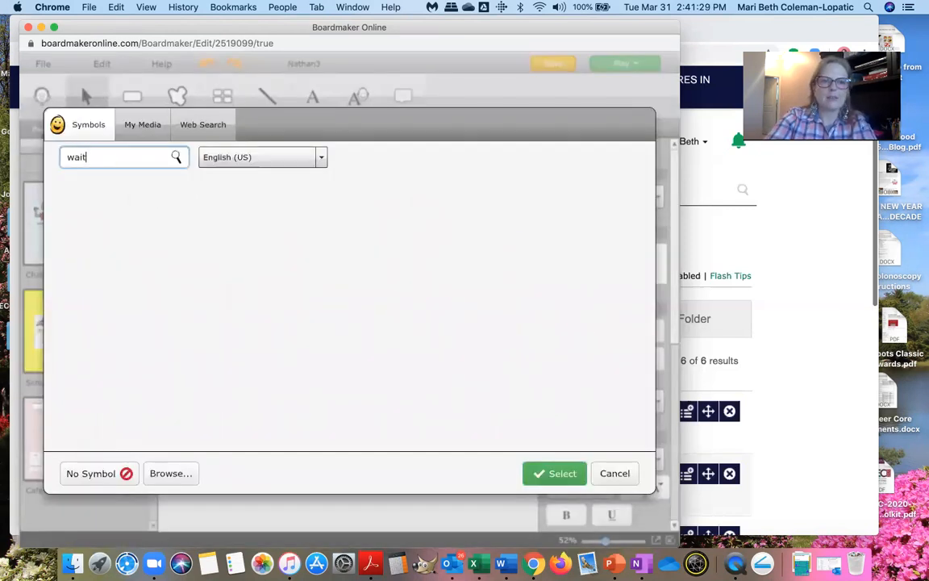
key("Return")
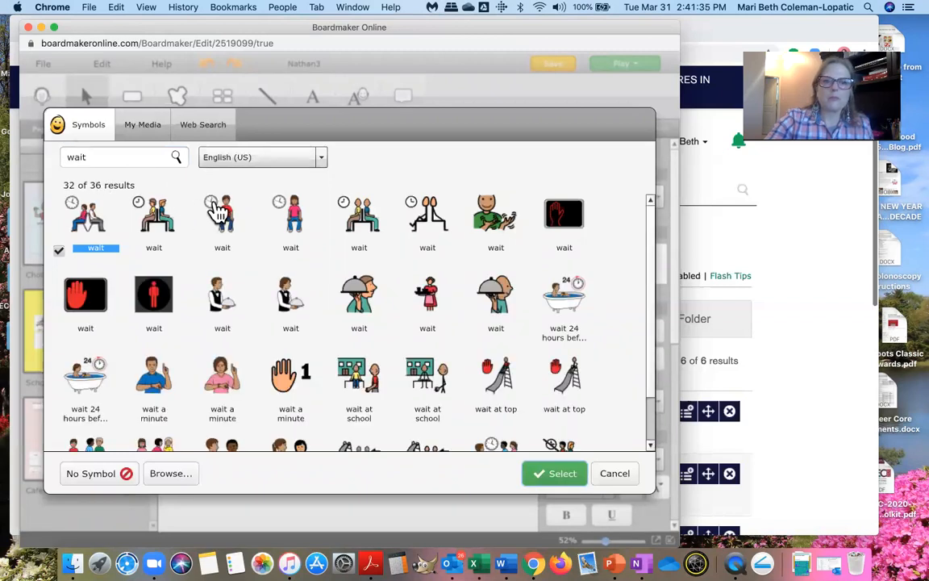
left_click(218, 212)
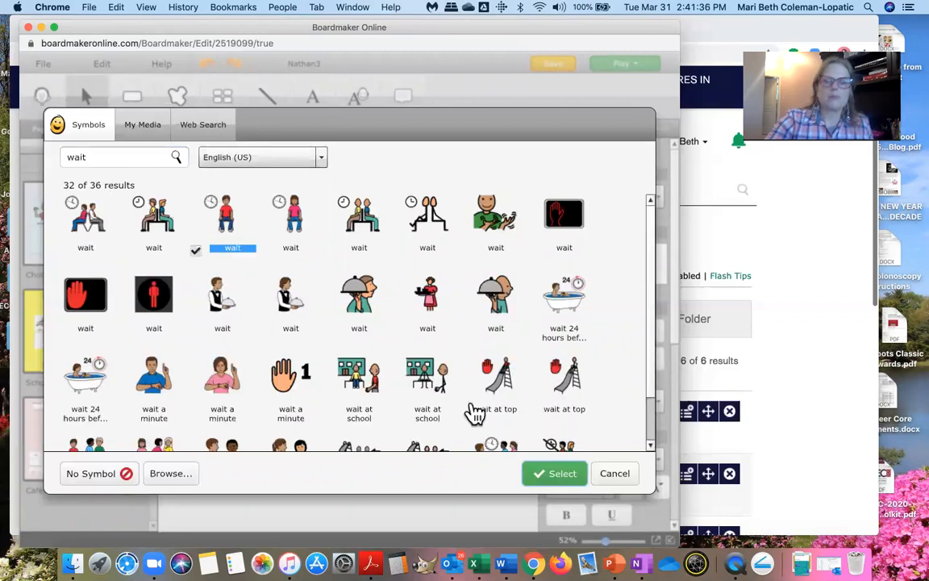
left_click(550, 476)
left_click(395, 449)
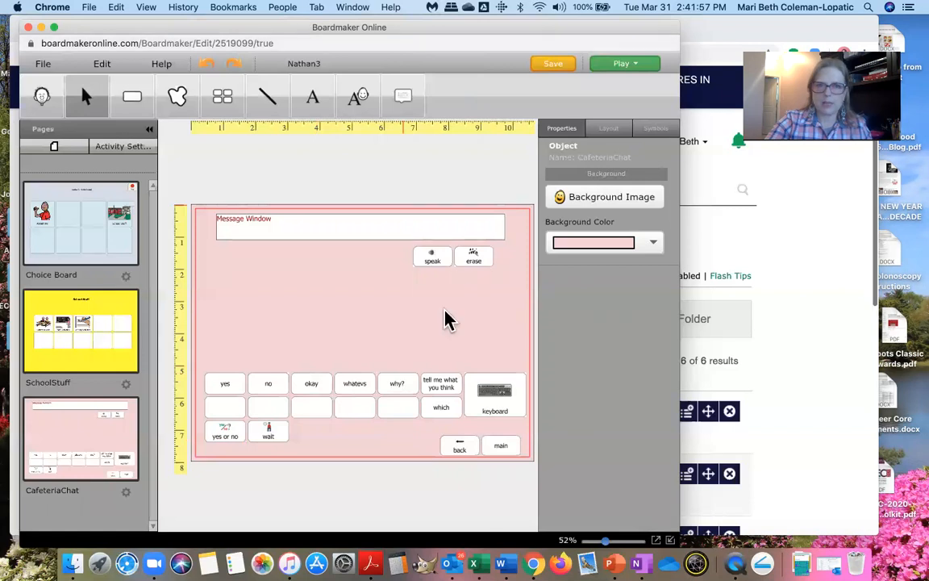
Check which actions are assigned to the "yes" button, leaving them as they are.
left_click(241, 386)
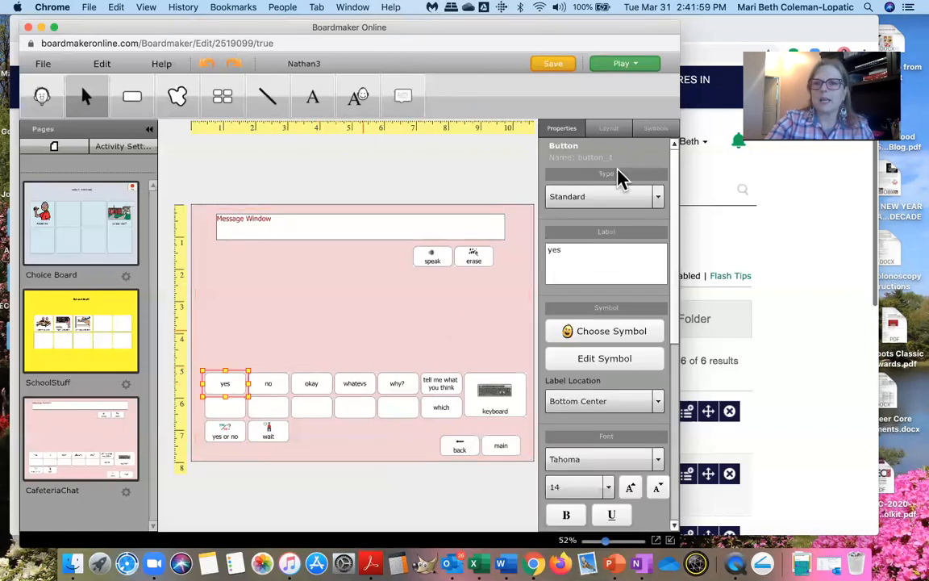
scroll(627, 386, "down", 3)
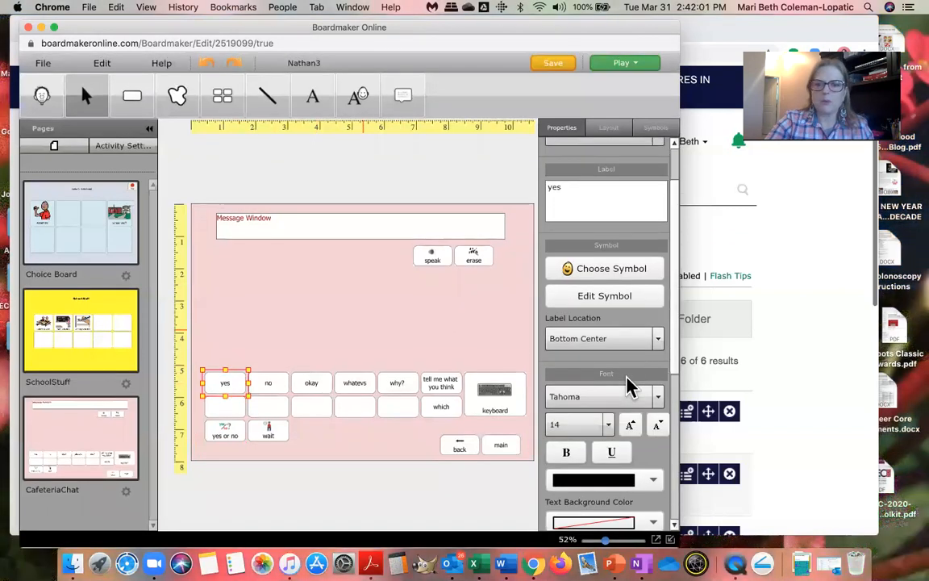
scroll(630, 386, "down", 10)
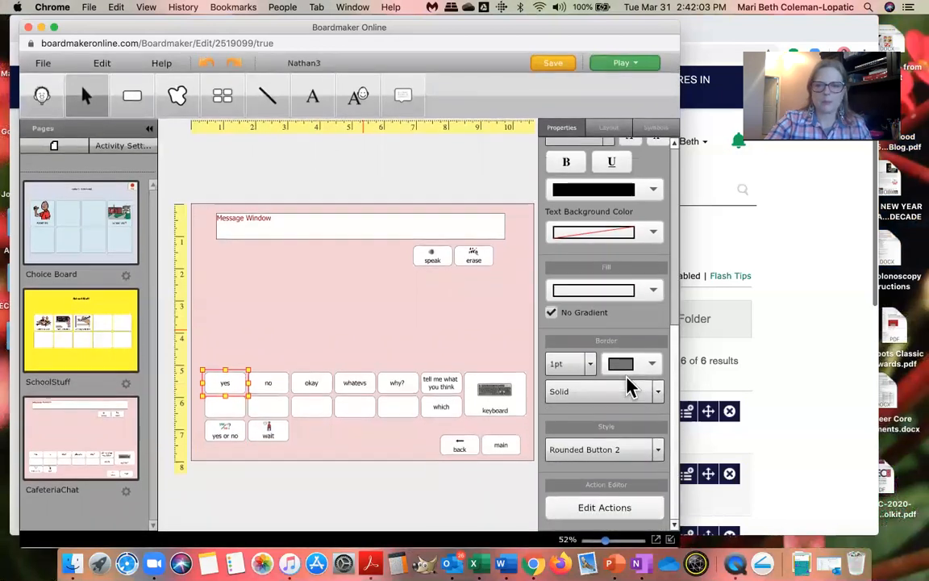
left_click(605, 508)
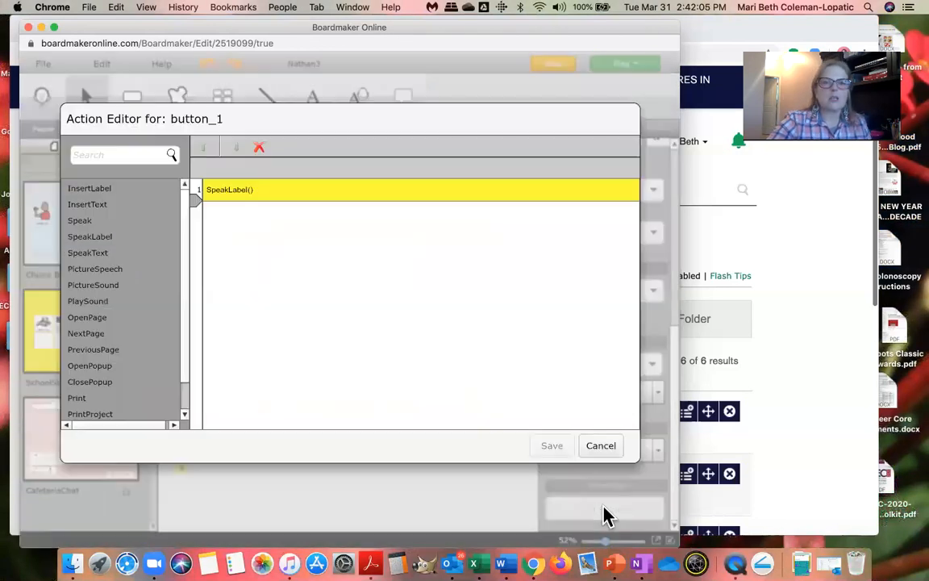
left_click(605, 449)
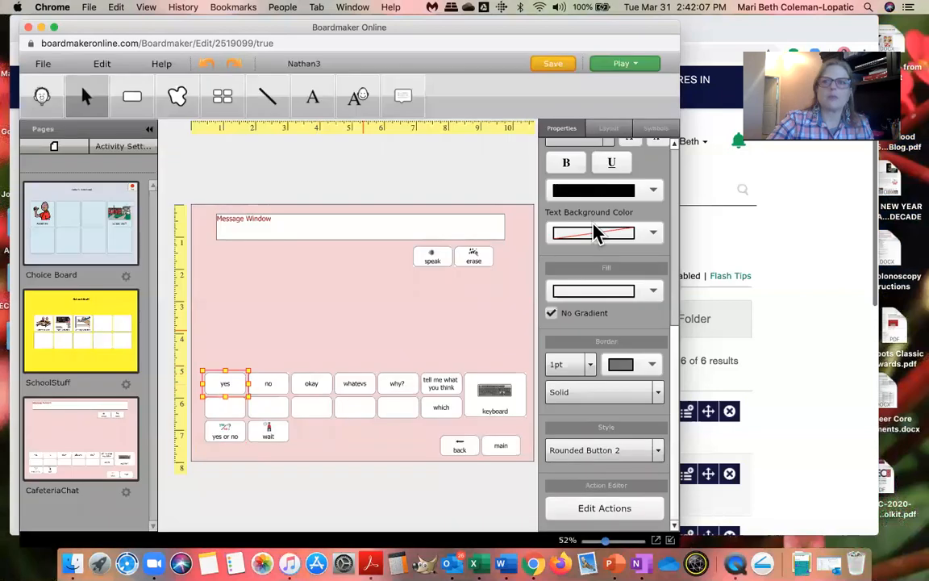
Play the project from its home board, return to design mode and select the CafeteriaChat page.
left_click(647, 64)
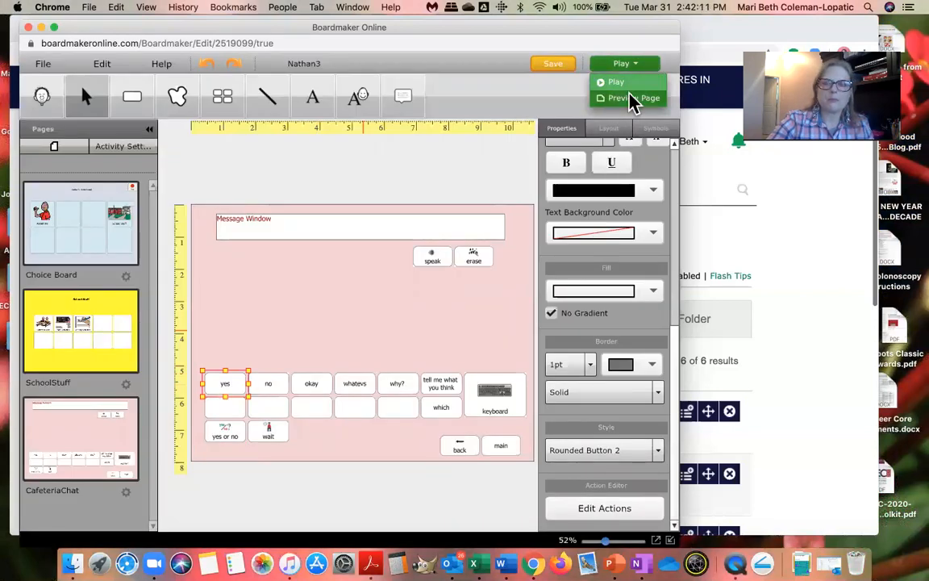
left_click(630, 90)
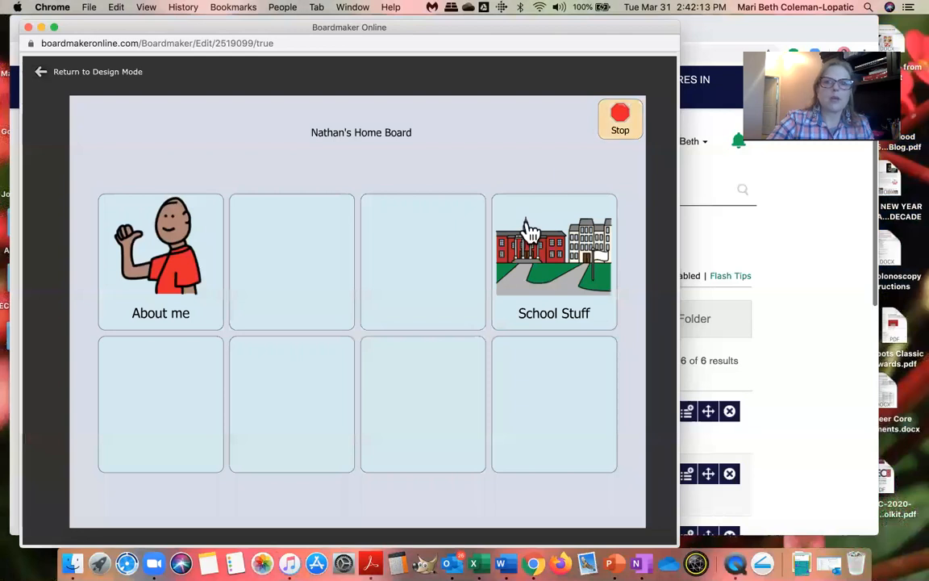
left_click(121, 72)
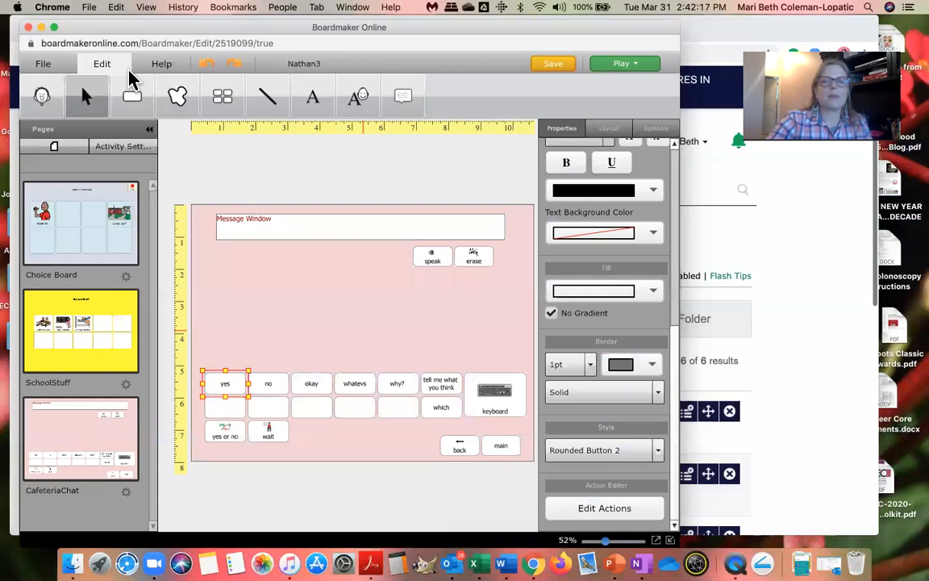
left_click(92, 435)
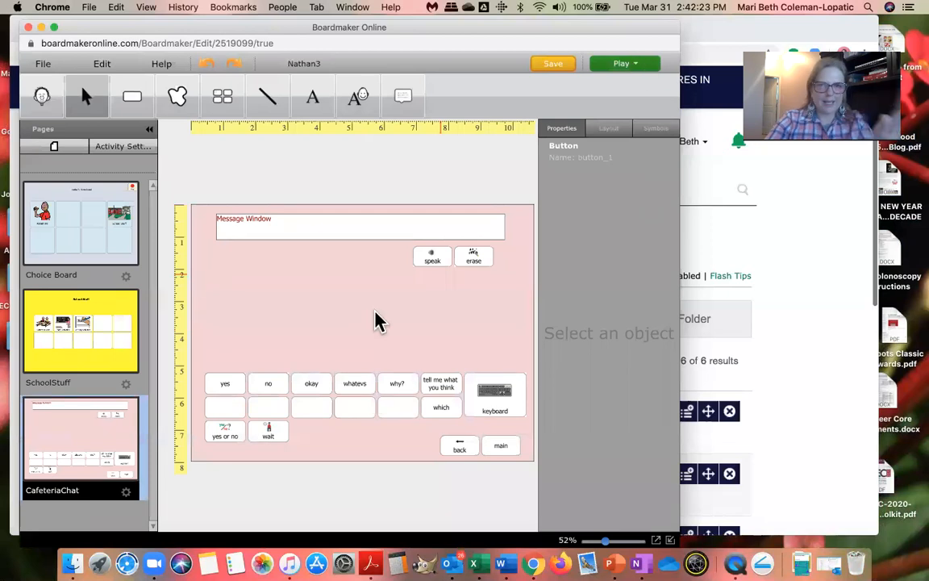
left_click(338, 353)
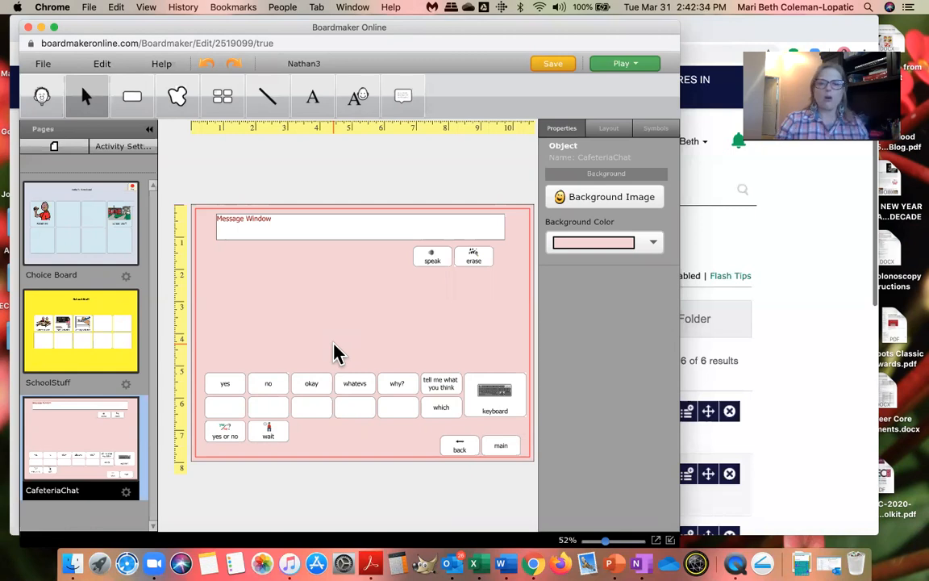
left_click(498, 395)
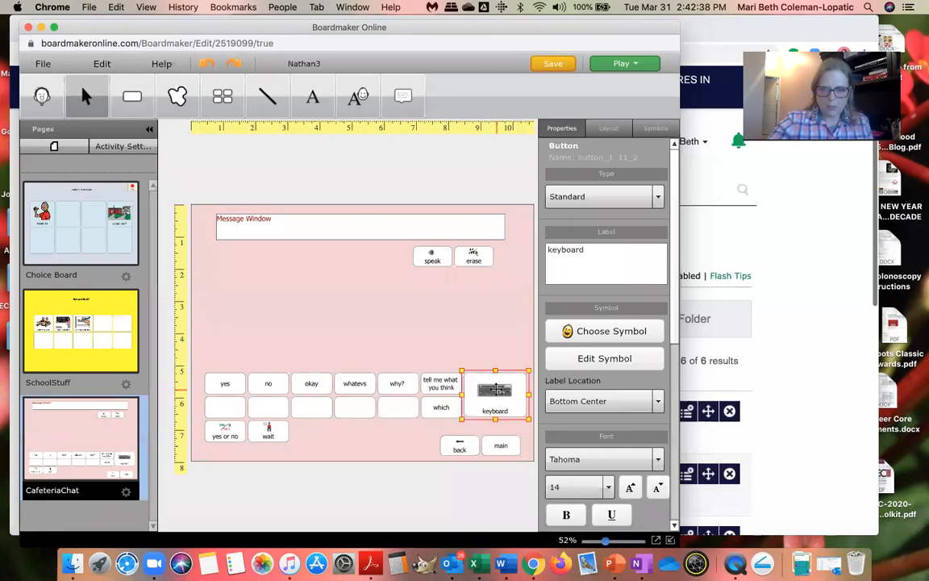
left_click(452, 309)
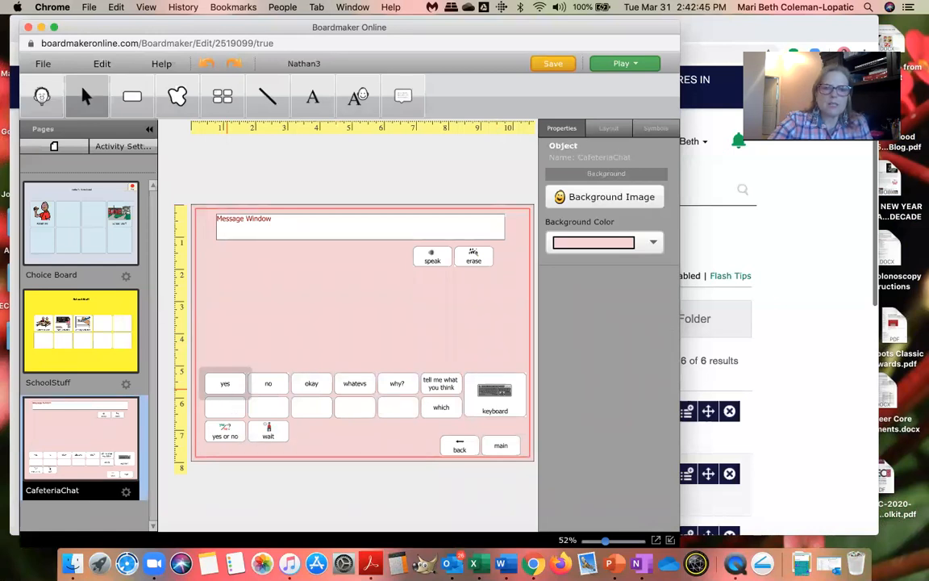
left_click(227, 388)
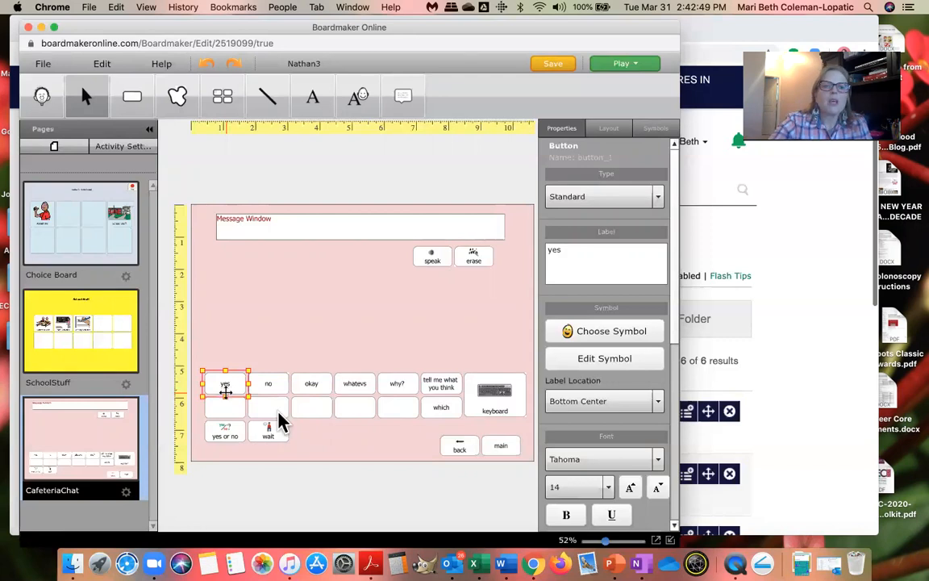
left_click(315, 442)
Delete the SpeakLabel action from the "yes or no" button.
left_click(233, 430)
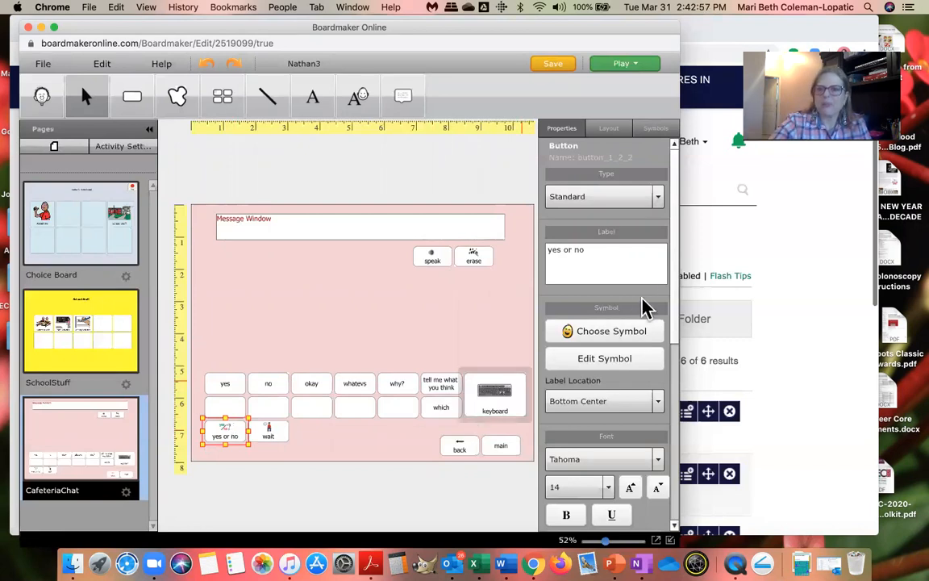
scroll(677, 290, "down", 5)
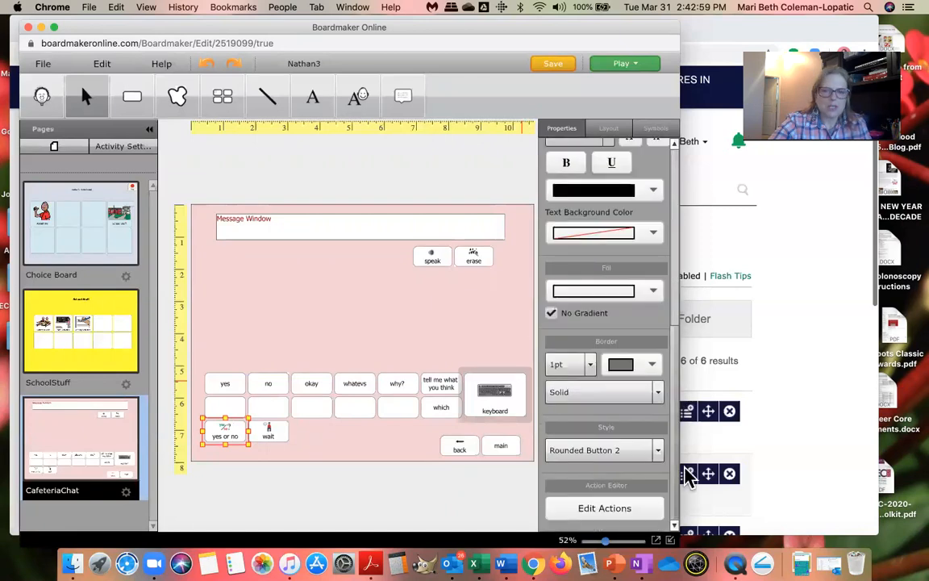
left_click(623, 513)
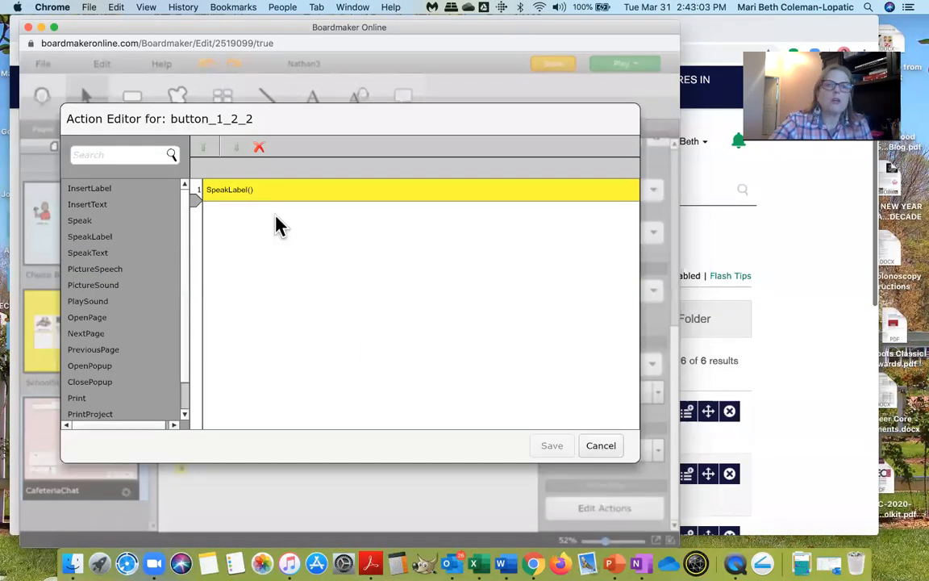
left_click(258, 148)
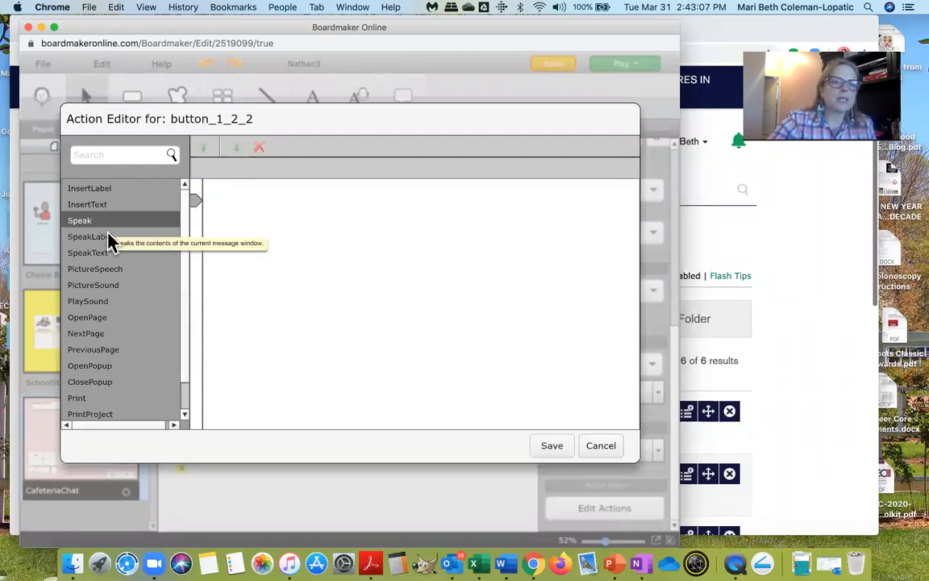
Add a SpeakText action saying "ask me a yes or no question" to the "yes or no" button and save it.
double_click(111, 256)
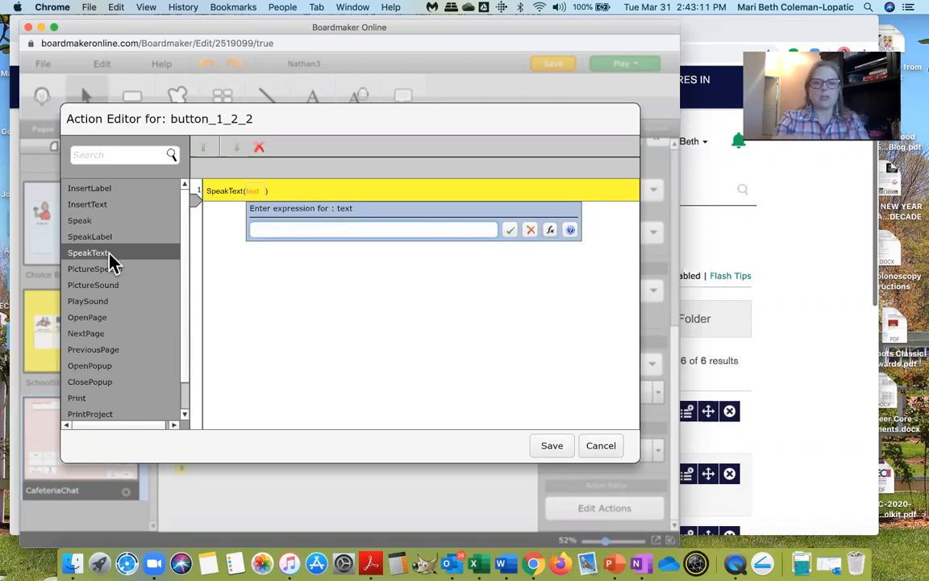
type("as")
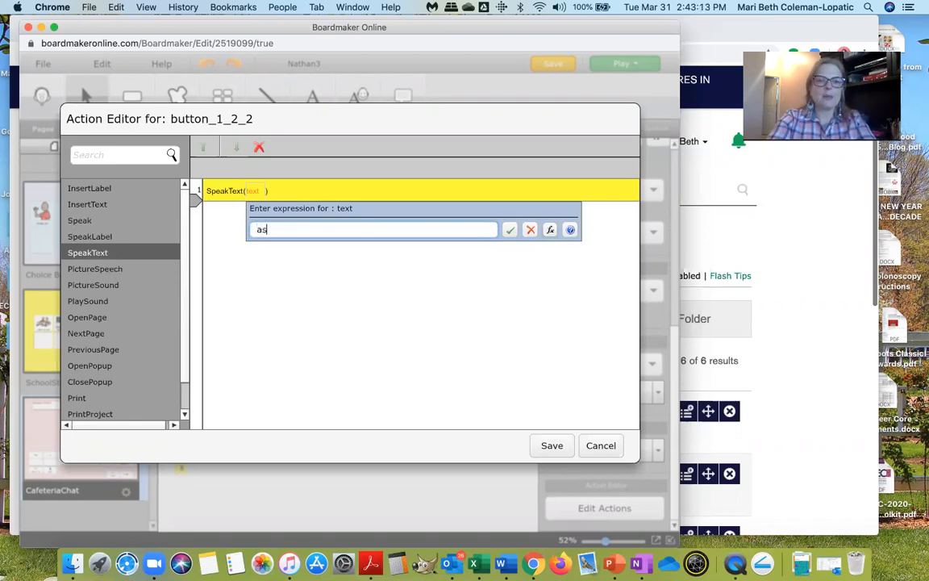
type("k me a yes o")
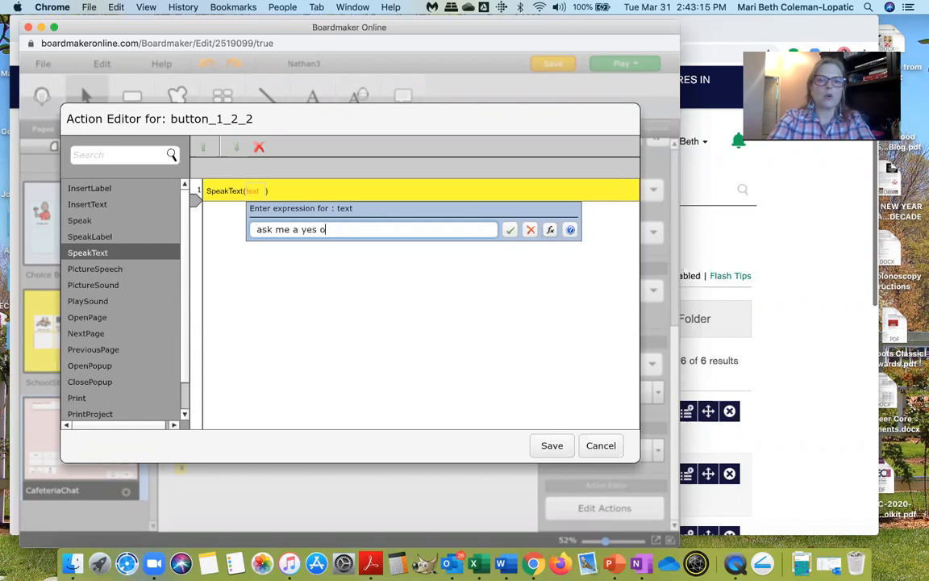
type("r no question")
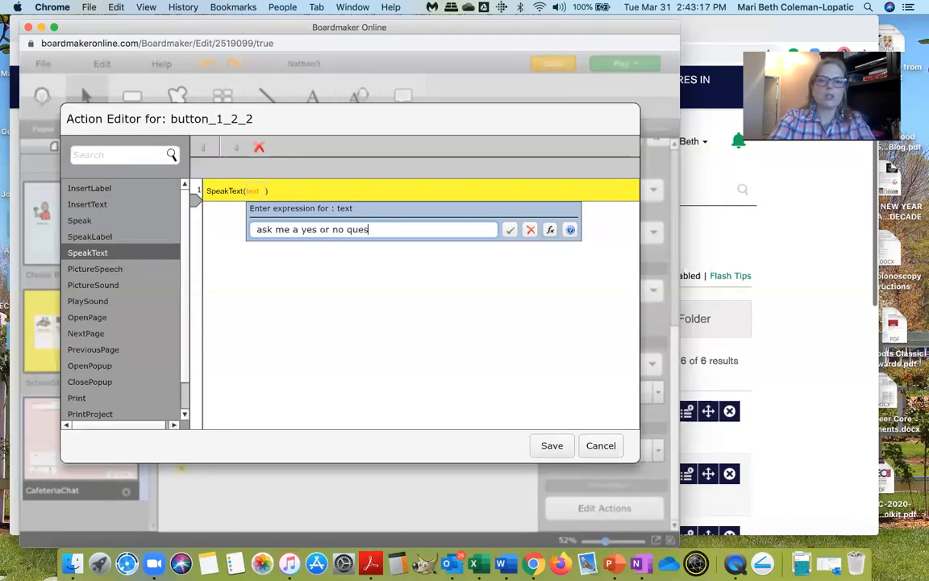
left_click(509, 231)
left_click(553, 448)
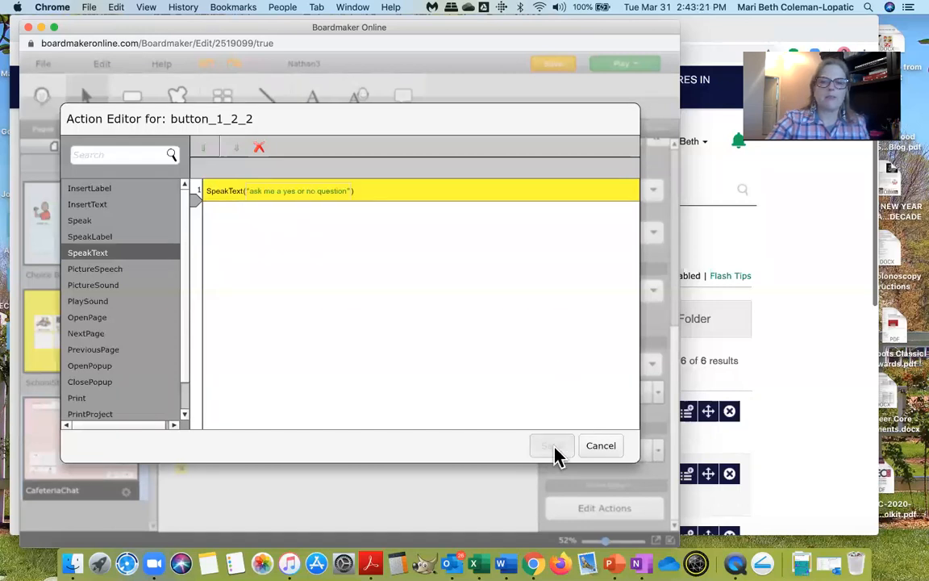
Delete the SpeakLabel action from the "wait" button.
left_click(277, 434)
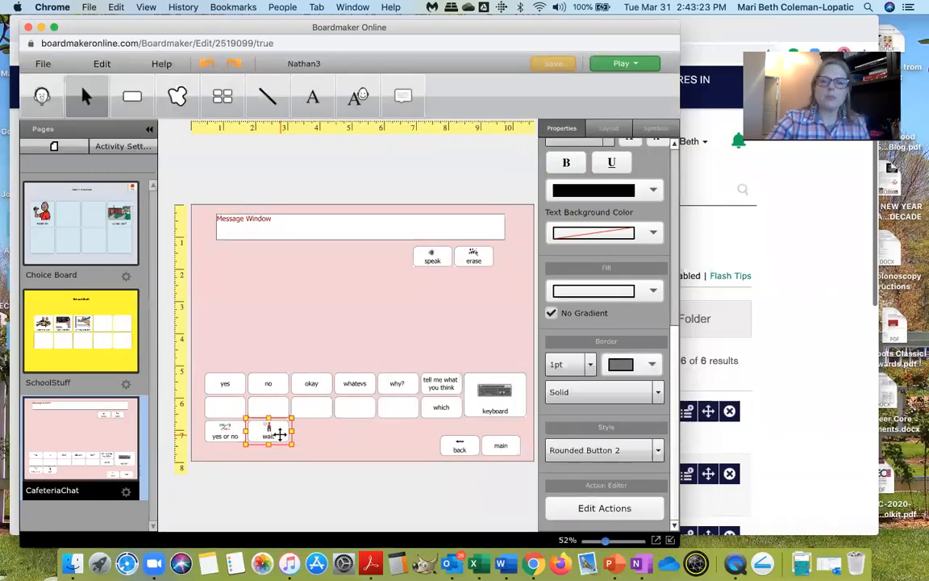
left_click(627, 510)
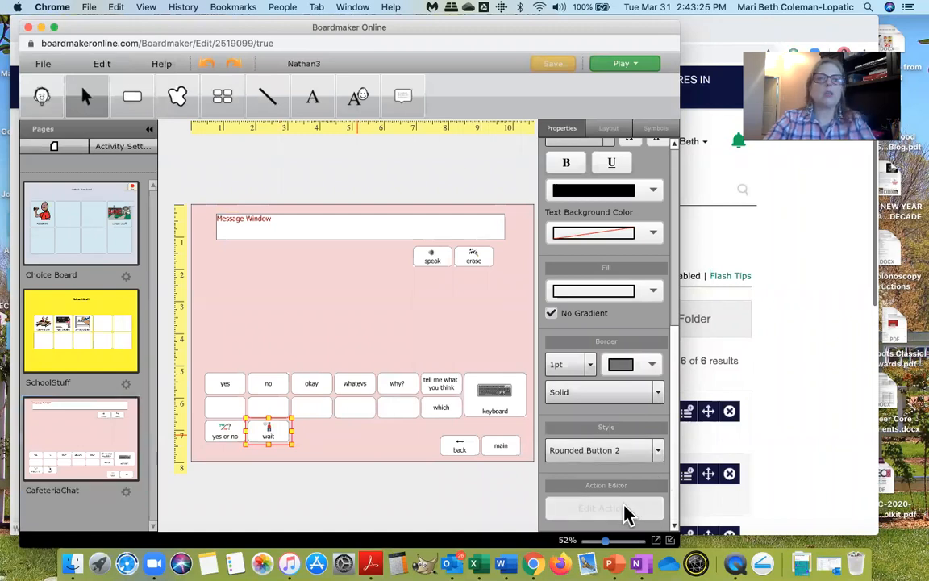
left_click(626, 511)
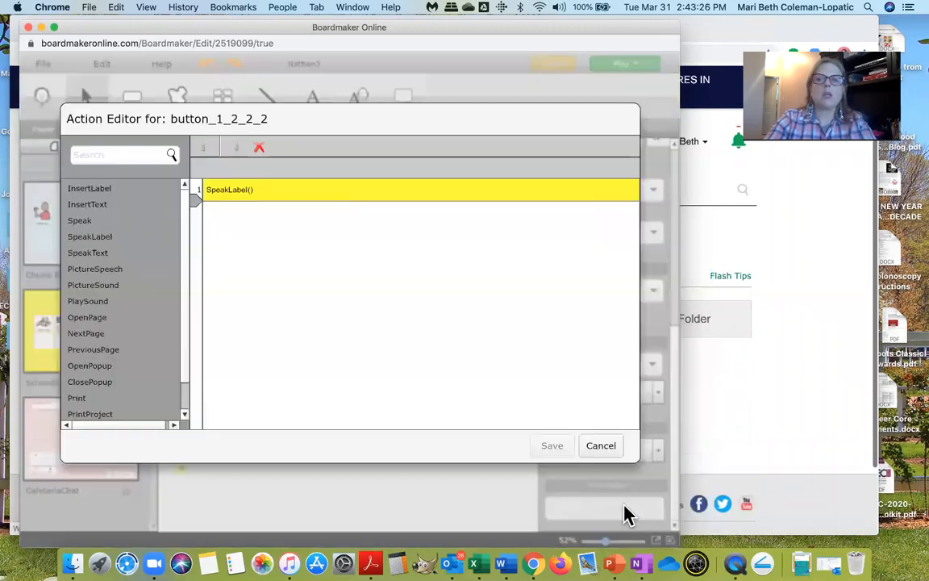
left_click(258, 147)
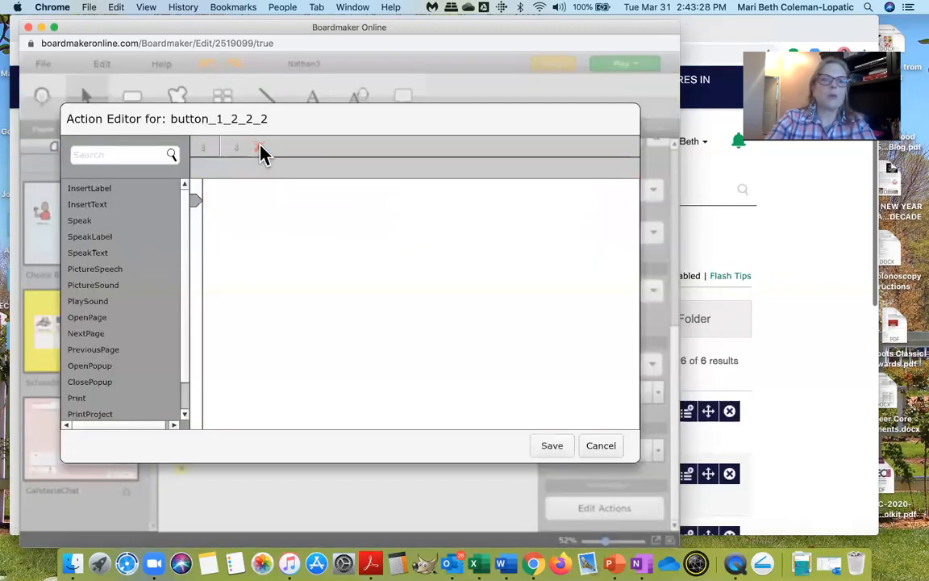
Add a SpeakText action saying "I need to type. please wait" to the "wait" button and save it.
double_click(114, 255)
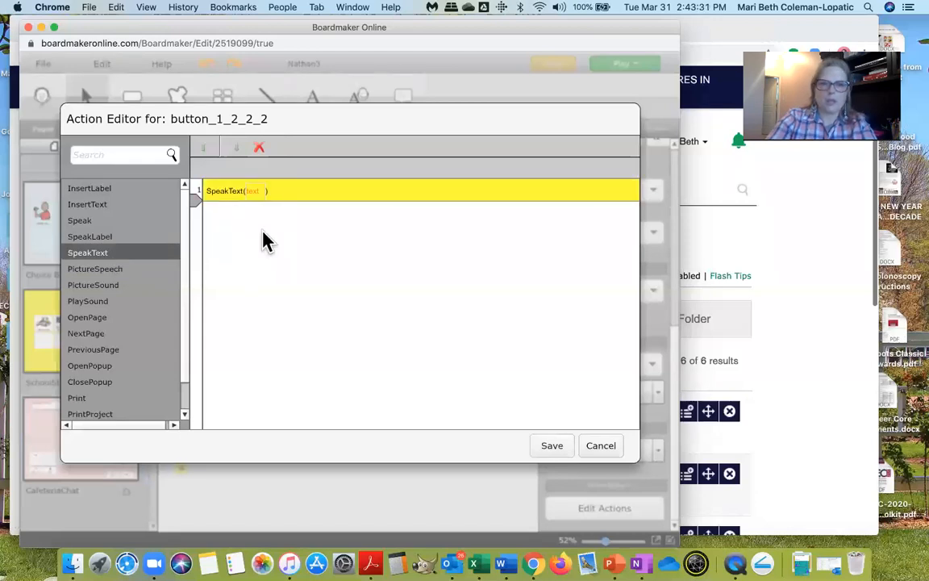
left_click(256, 193)
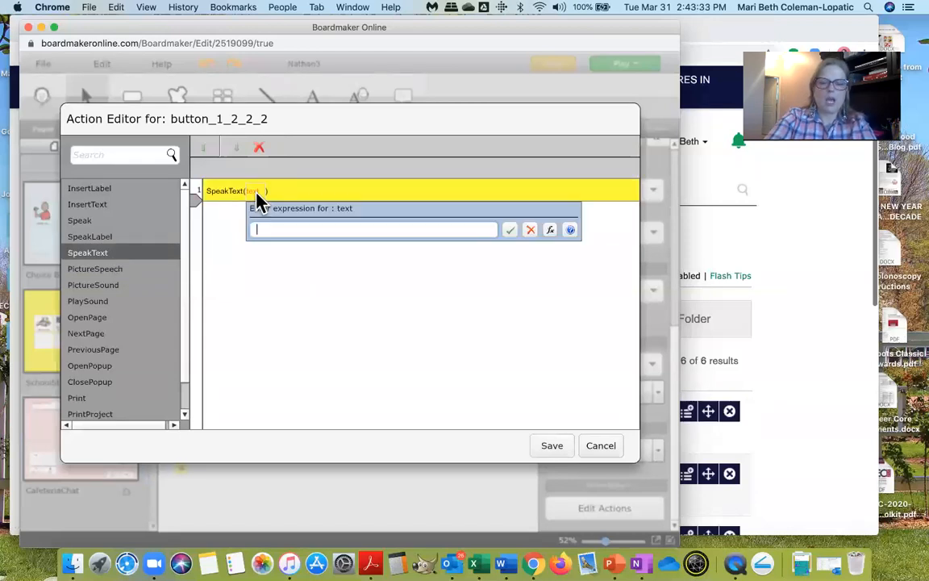
type("I need to ")
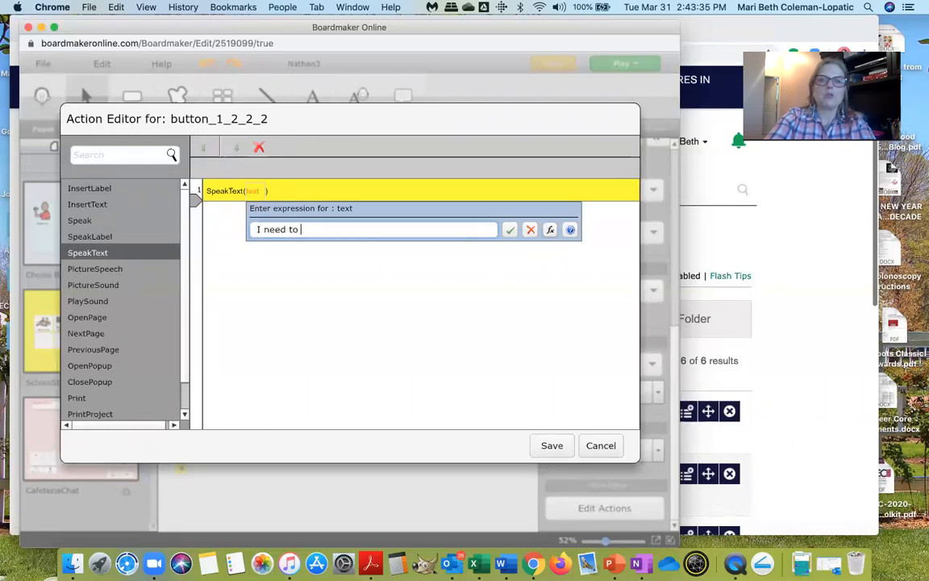
type("type. please wait")
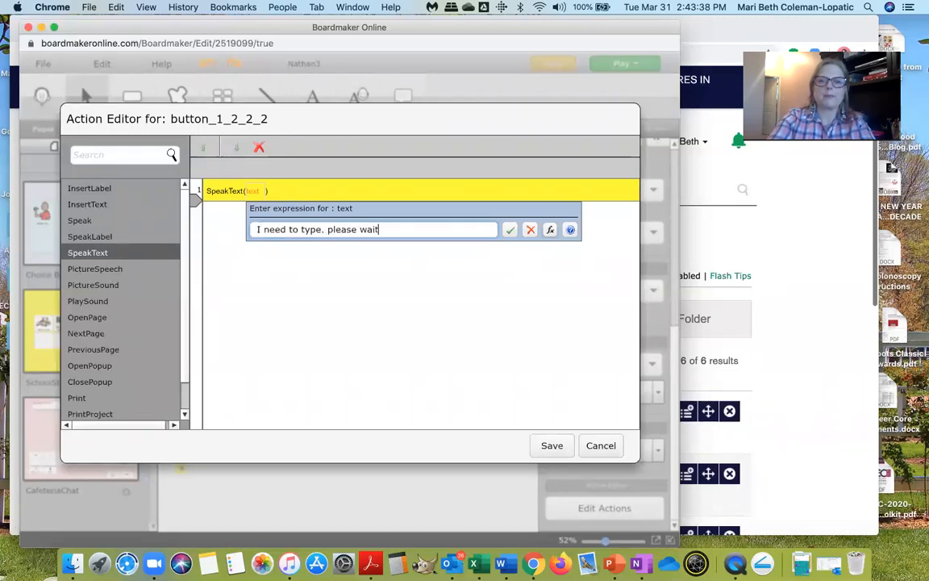
left_click(511, 233)
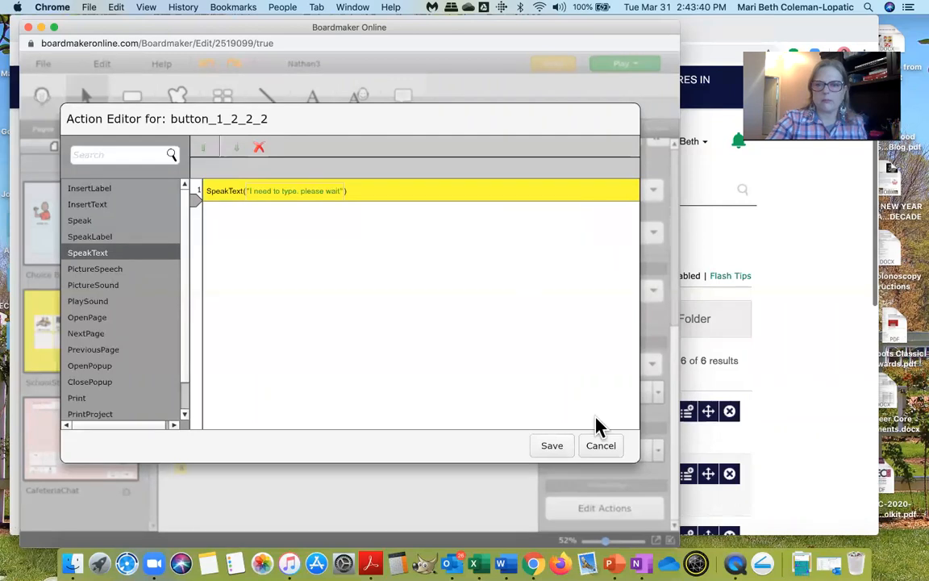
left_click(562, 450)
left_click(339, 442)
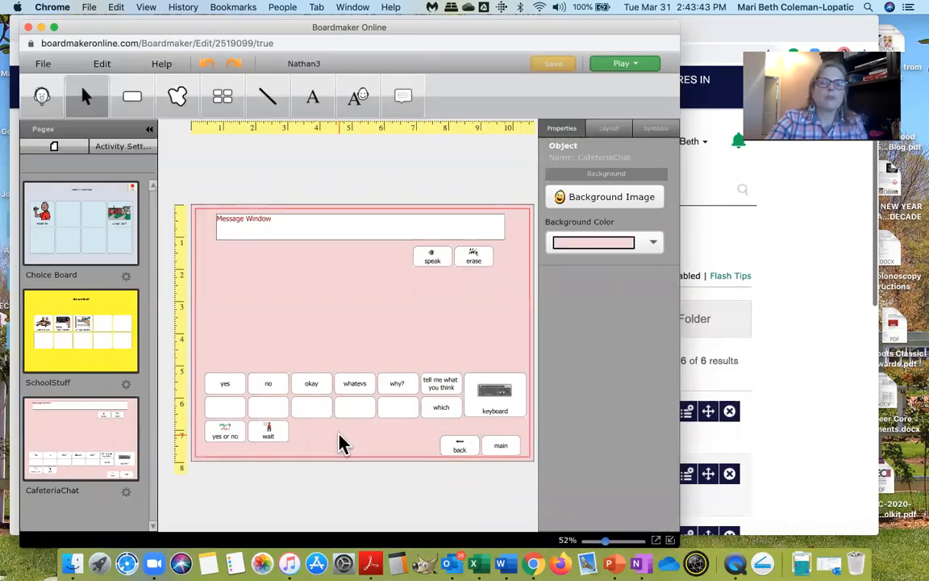
Open the action editor for the "speak" button and look through the available actions.
left_click(437, 258)
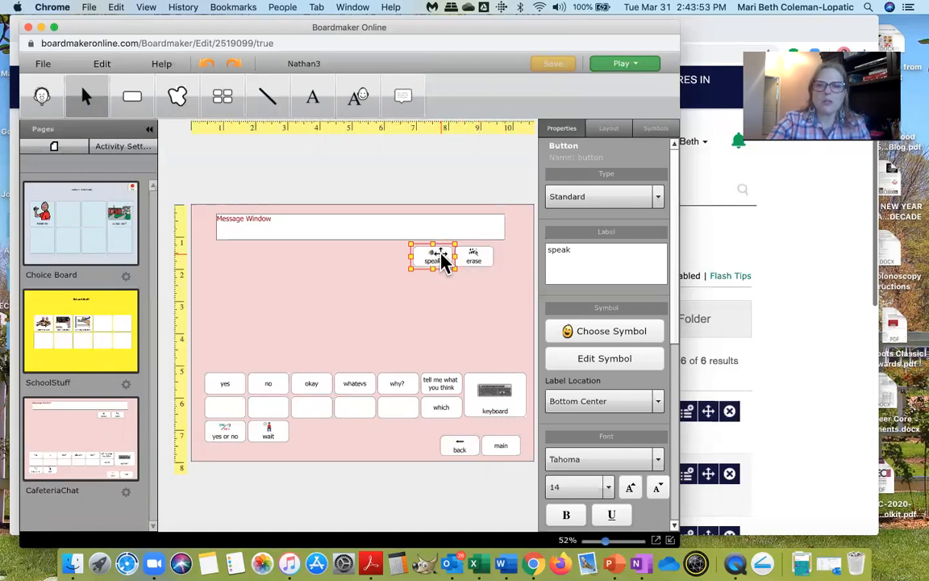
double_click(443, 262)
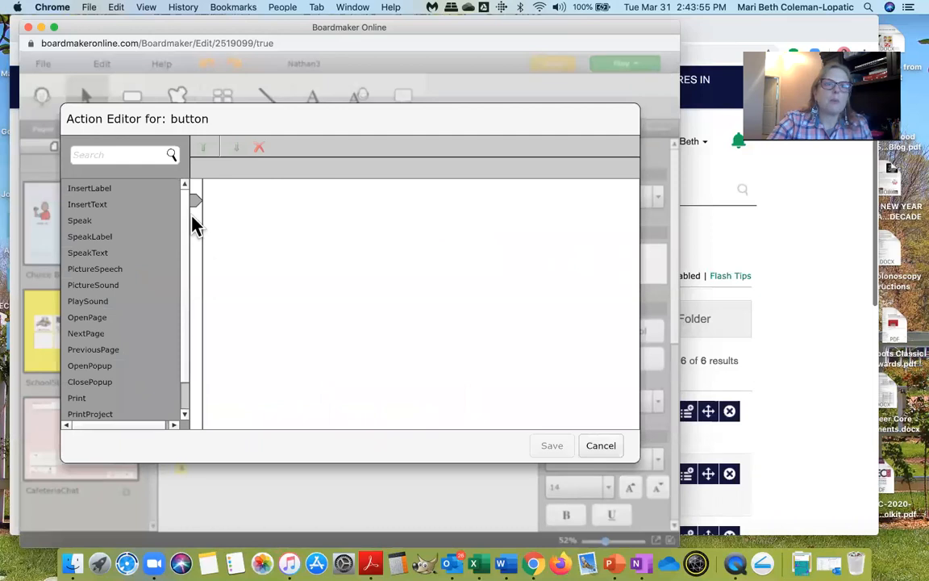
scroll(186, 242, "down", 1)
scroll(185, 250, "down", 1)
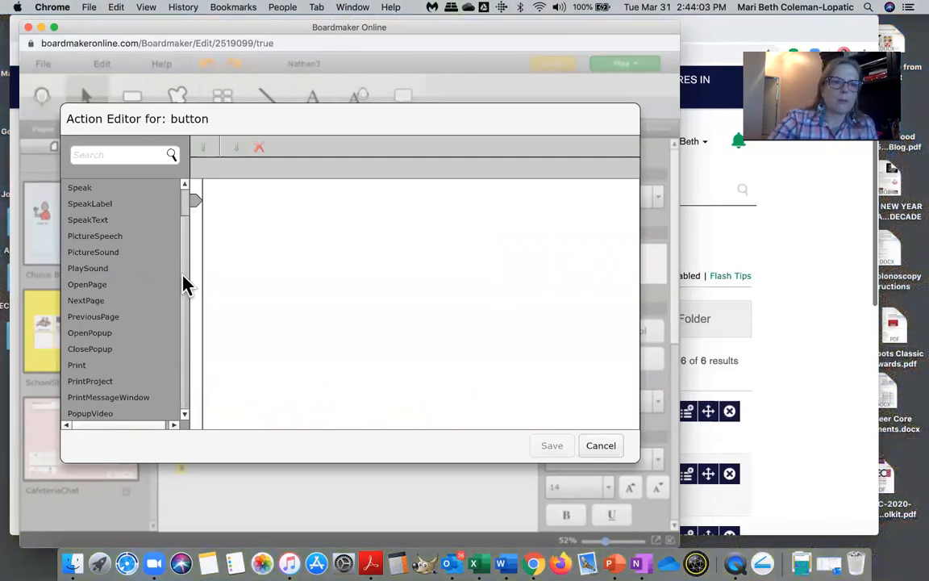
scroll(185, 243, "up", 1)
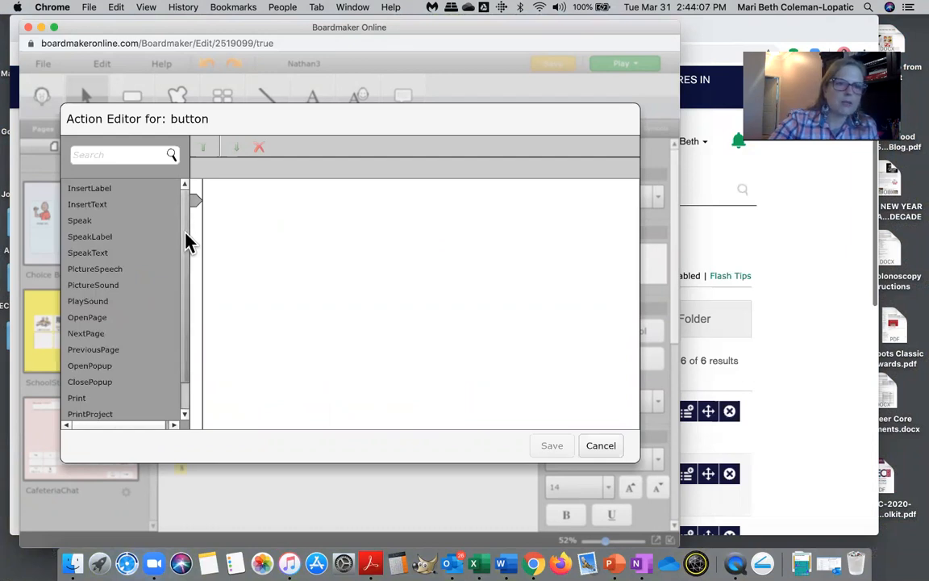
scroll(186, 243, "down", 1)
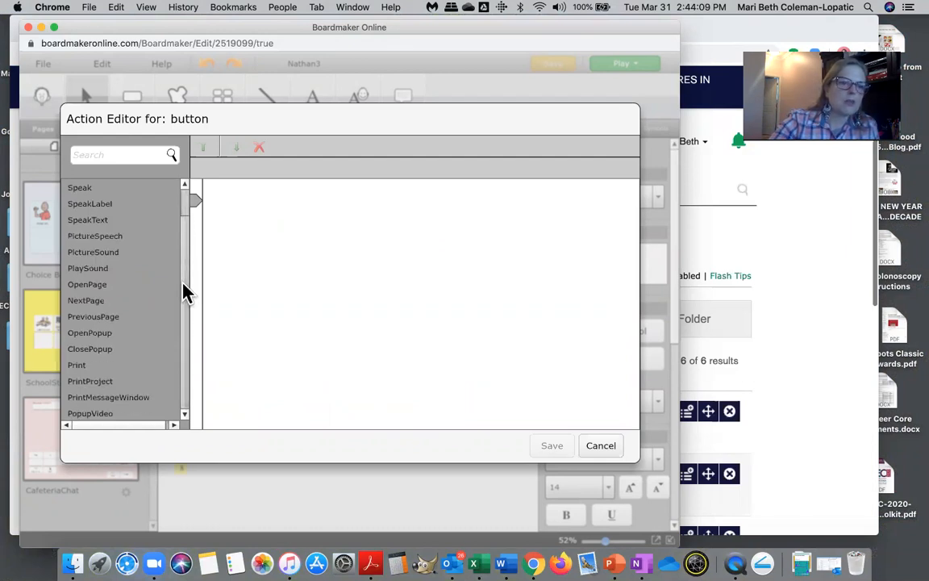
Search the available actions for "message" and clear the search.
left_click(123, 154)
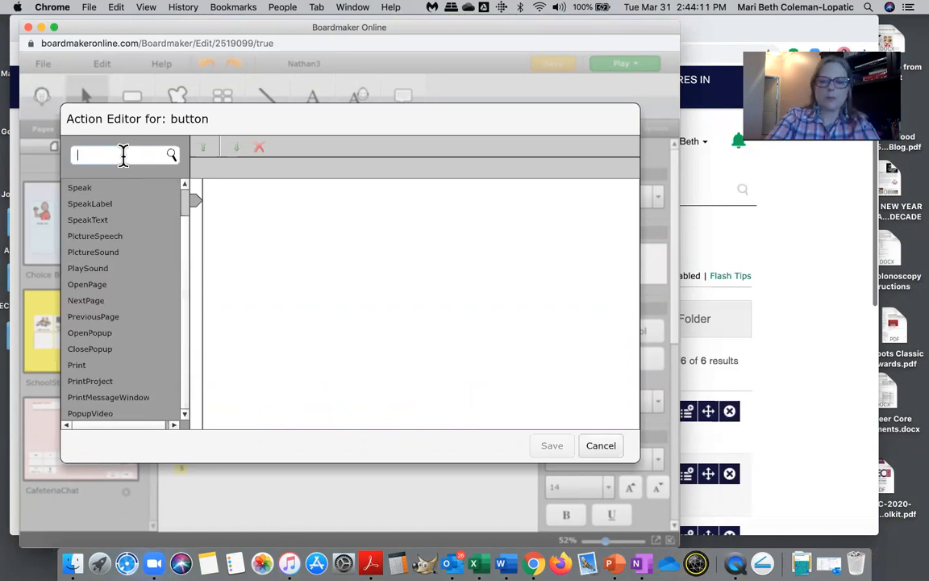
type("message")
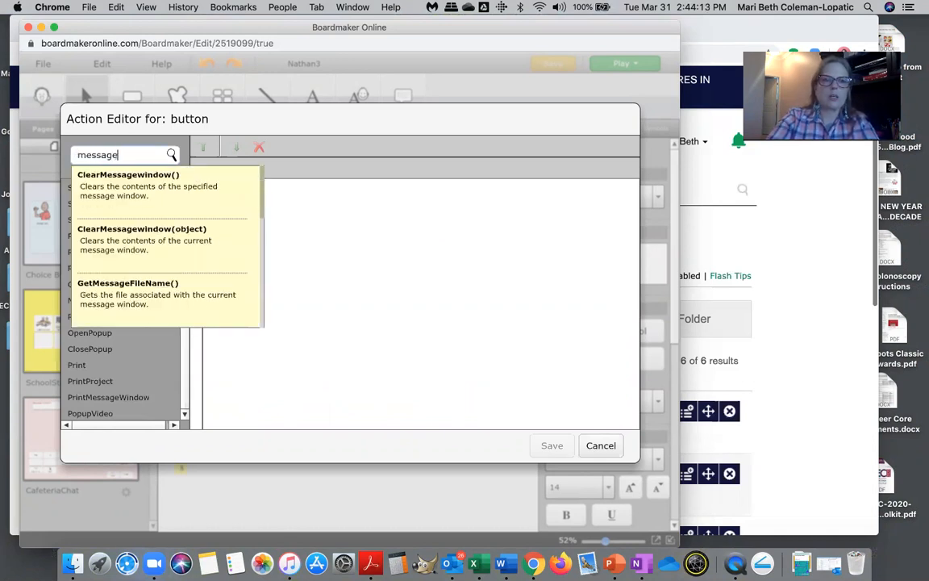
key("BackSpace")
key("BackSpace")
key("BackSpace")
key("BackSpace")
key("BackSpace")
key("BackSpace")
key("BackSpace")
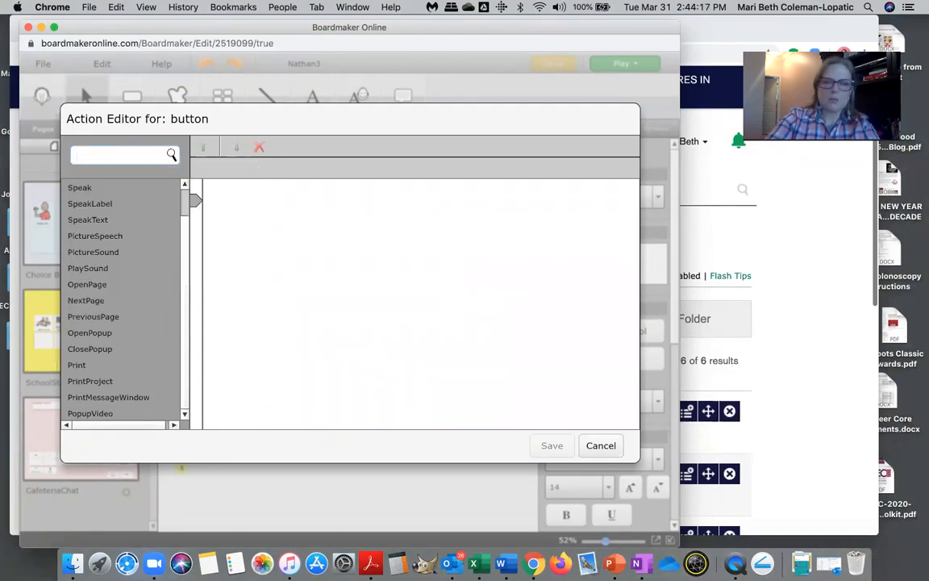
Find the Speak action, add it to the "speak" button with content type All and no advance value, and save.
type("speak")
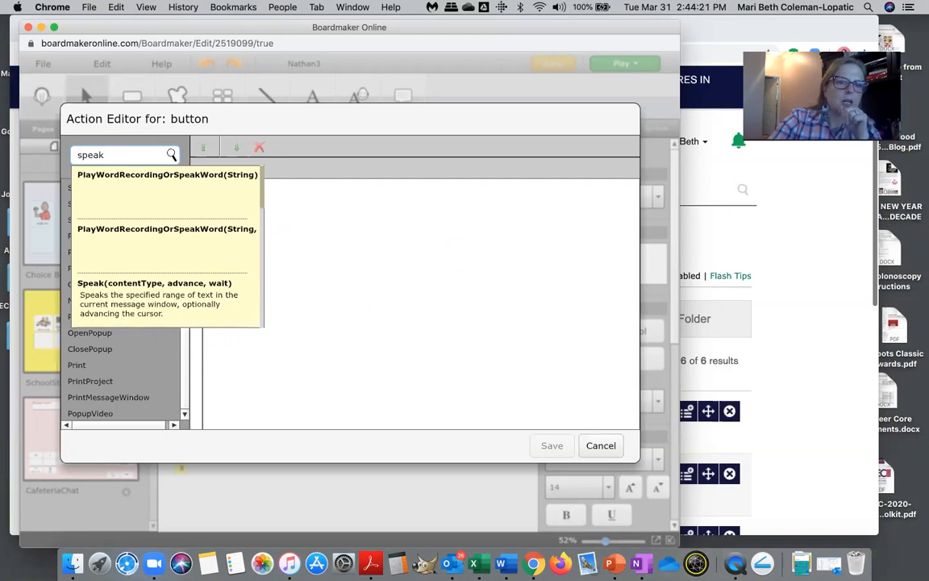
left_click(165, 311)
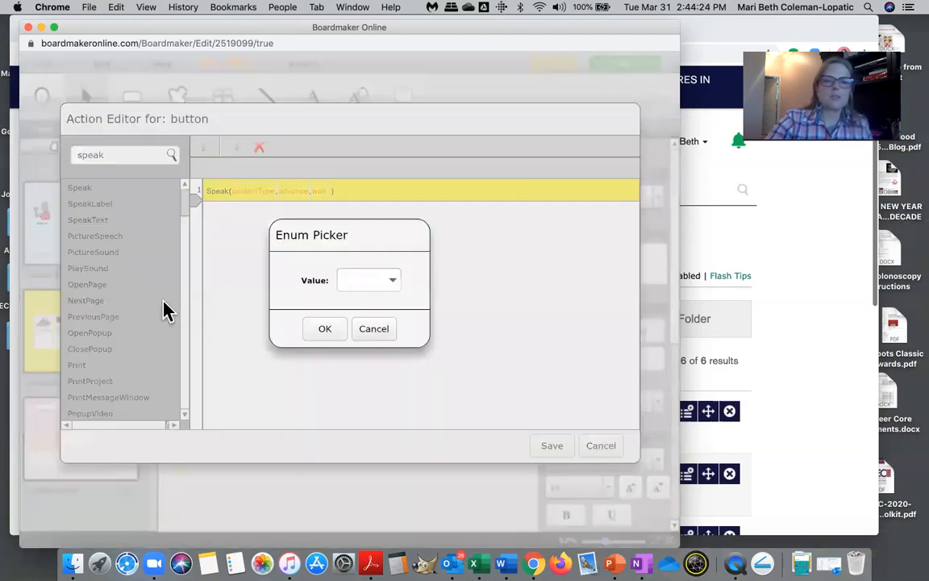
left_click(395, 282)
left_click(384, 305)
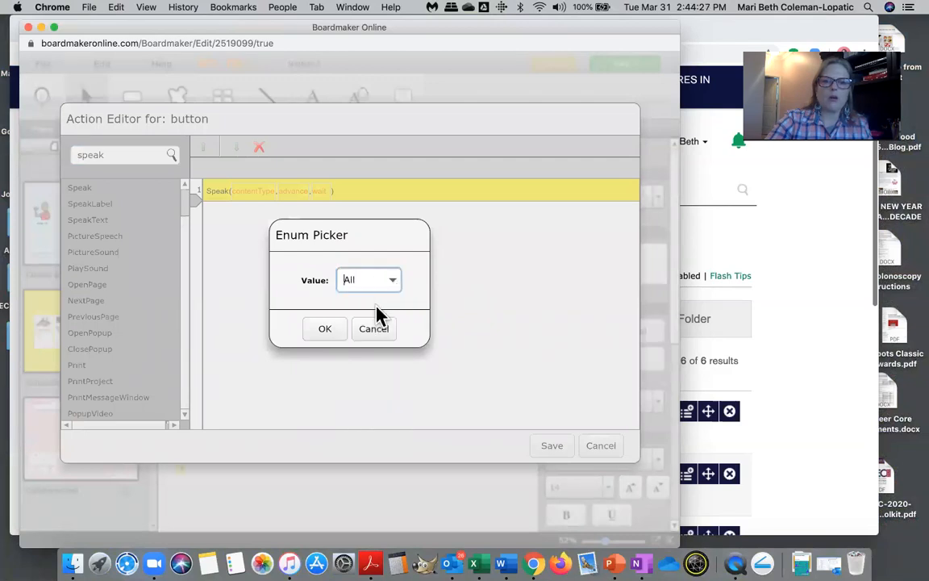
left_click(336, 331)
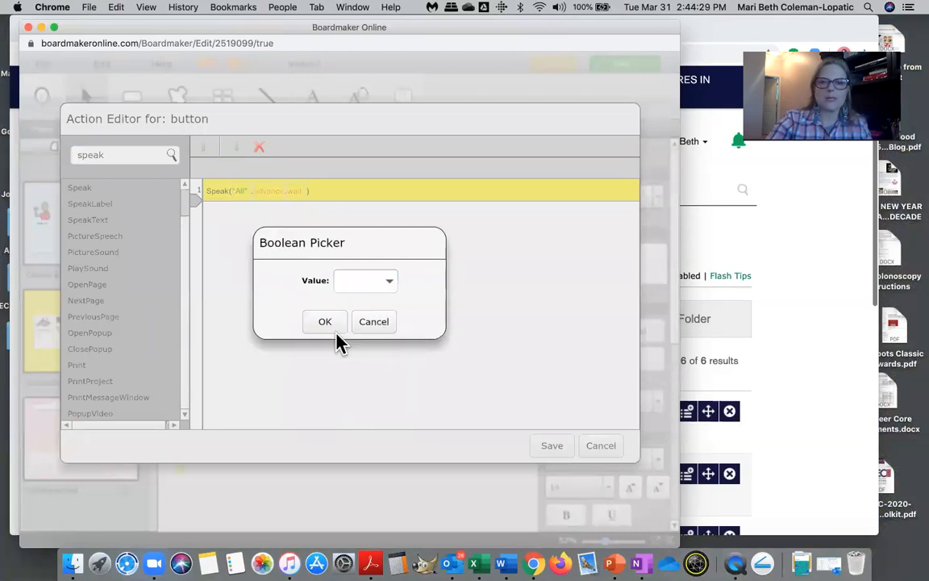
left_click(367, 326)
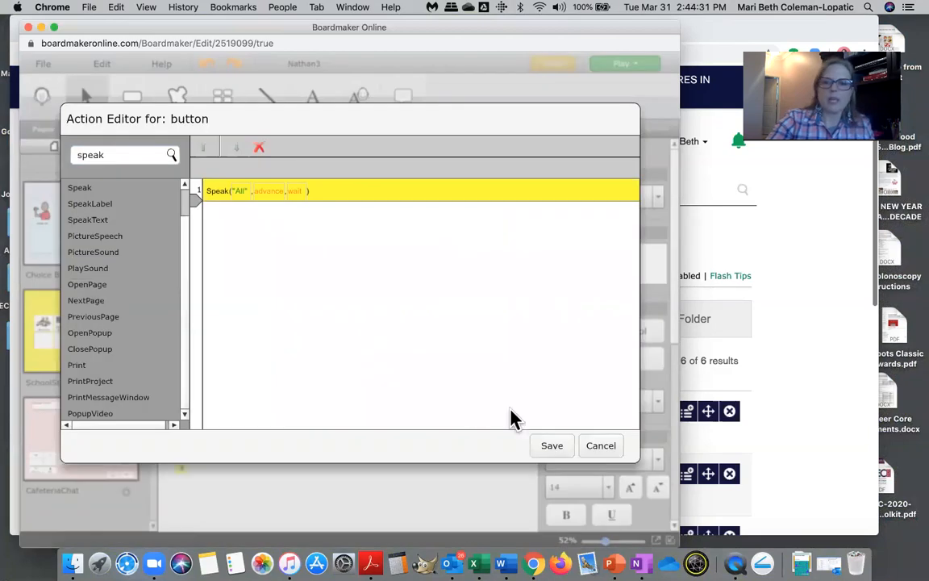
left_click(569, 448)
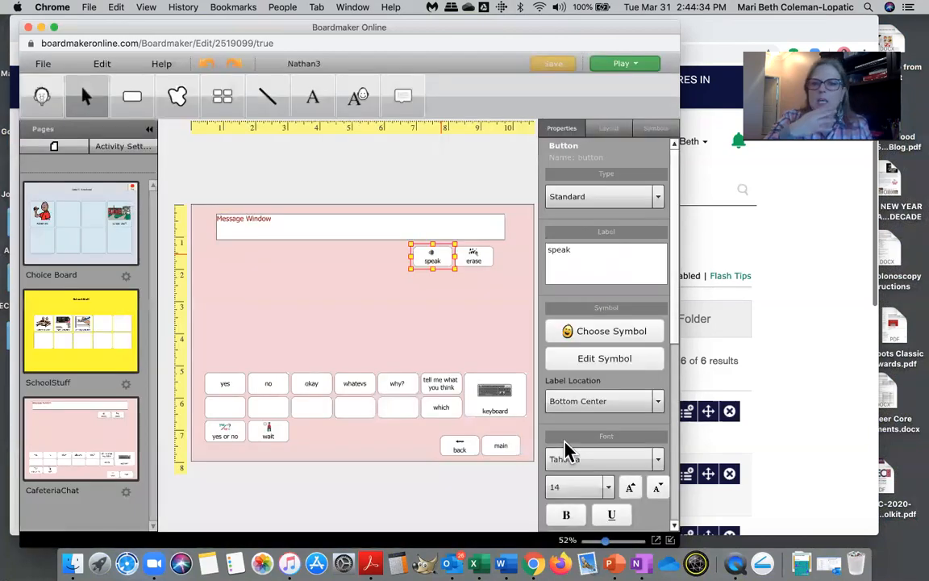
Assign the ClearMessagewindow() action without an object to the "erase" button and save it.
left_click(475, 257)
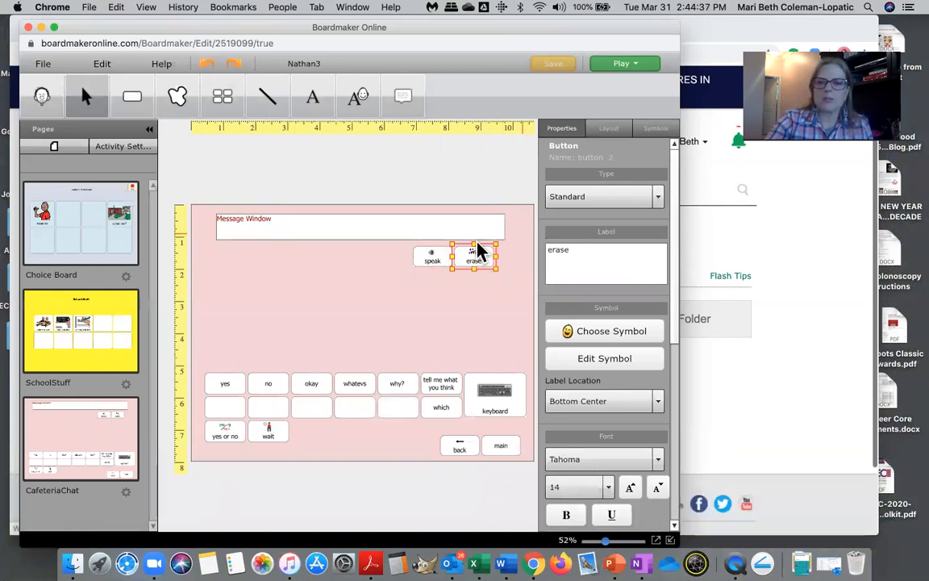
double_click(481, 260)
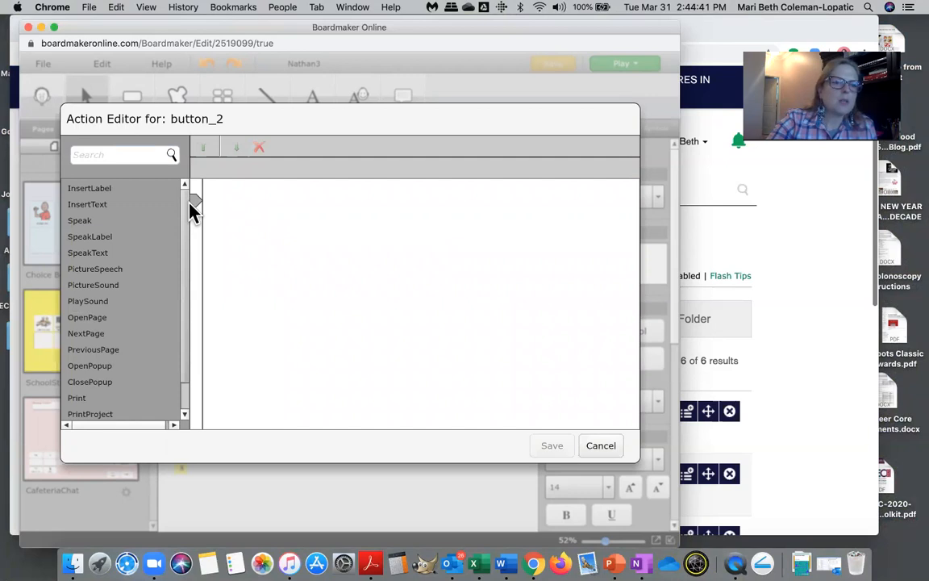
scroll(171, 311, "down", 1)
left_click(142, 155)
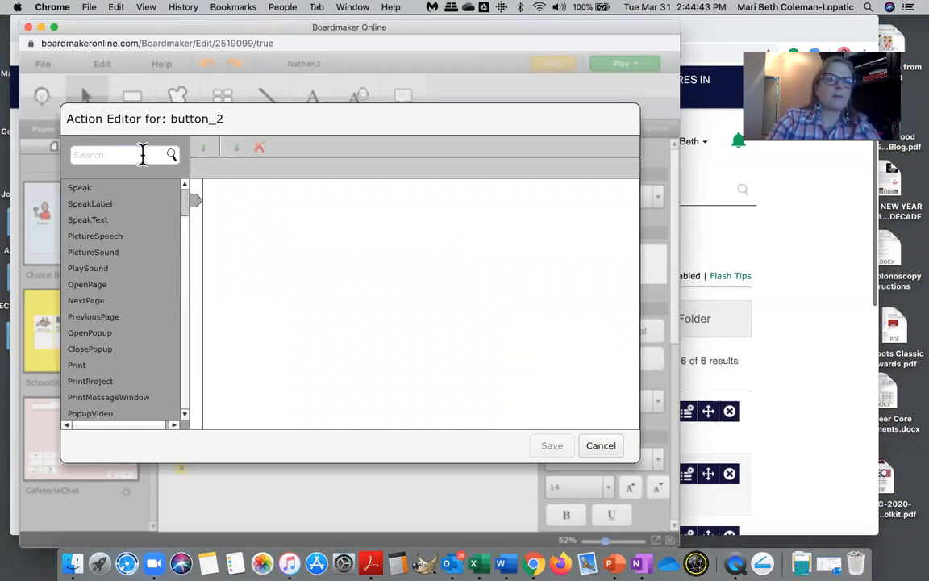
type("clear")
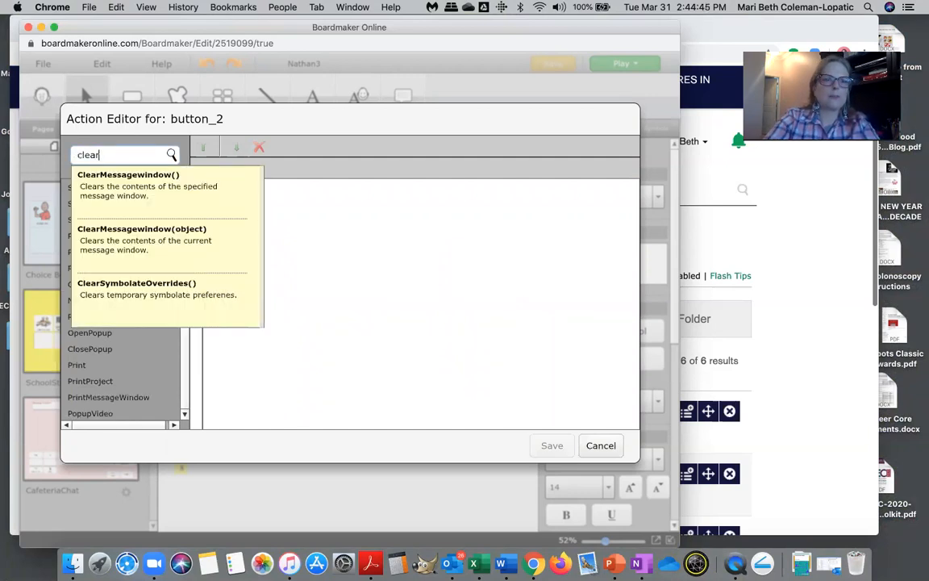
left_click(161, 196)
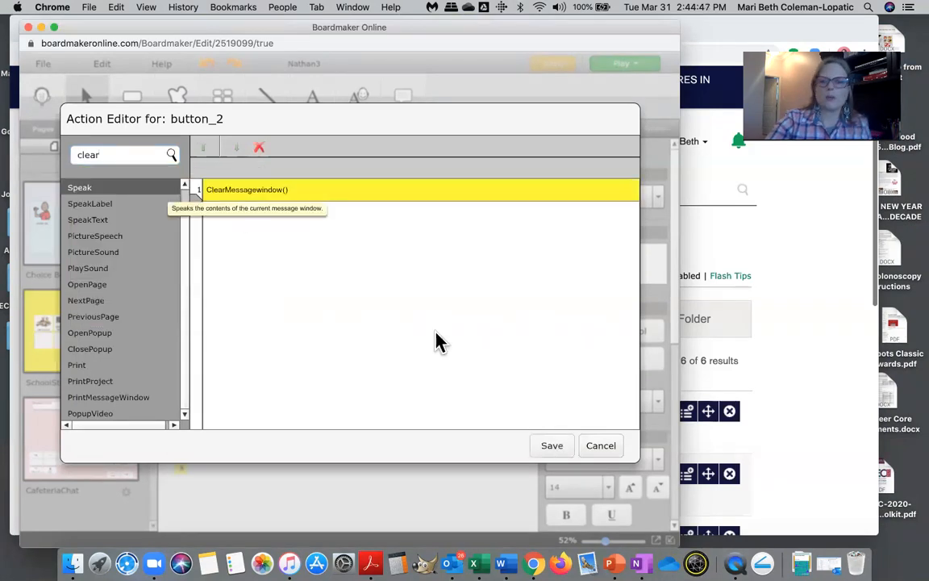
left_click(555, 449)
left_click(482, 329)
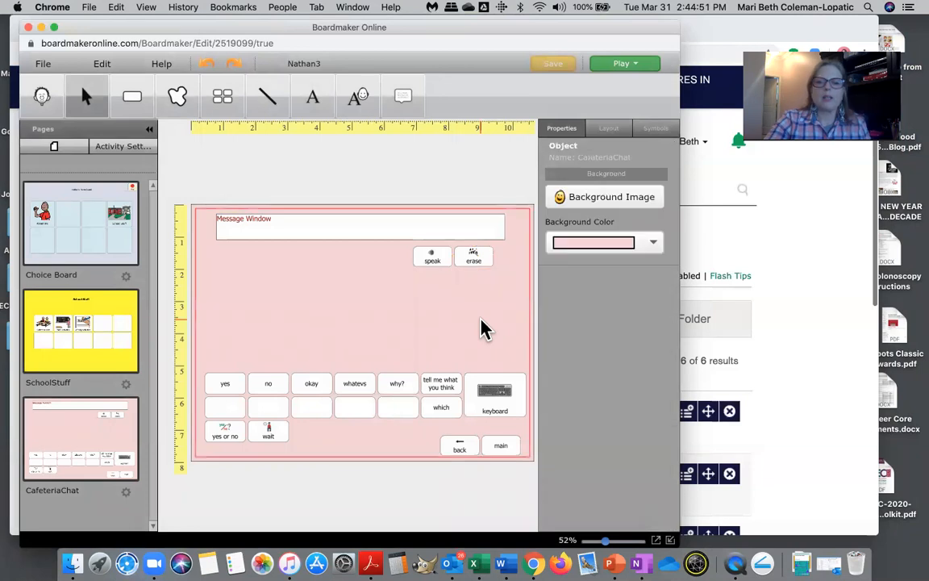
Assign the PreviousPage action to the "back" button and save it.
double_click(460, 446)
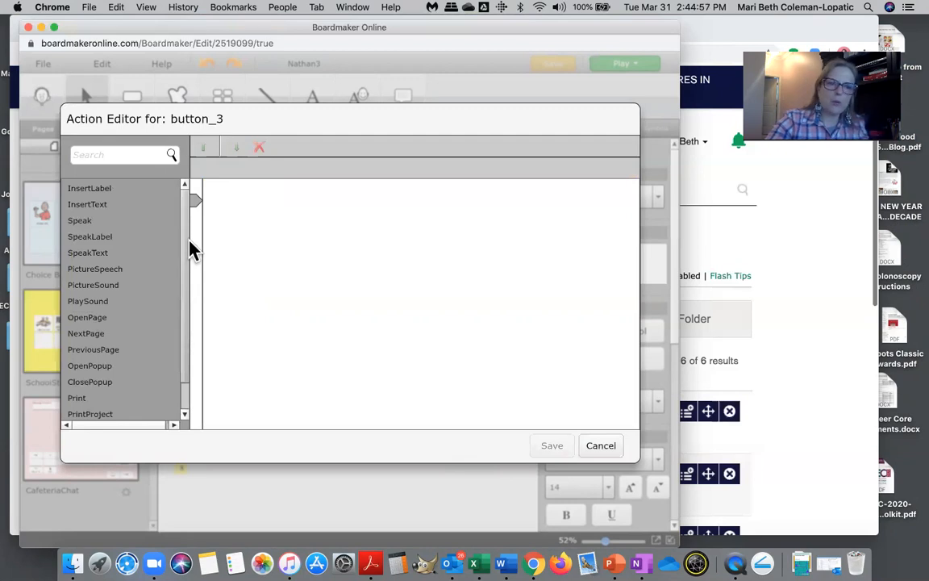
scroll(184, 278, "down", 2)
scroll(188, 217, "up", 2)
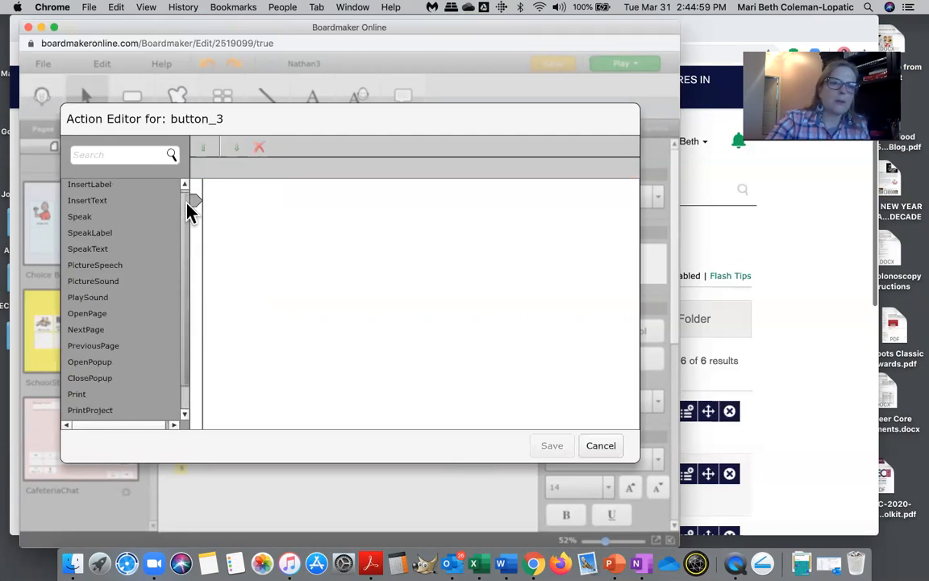
left_click_drag(186, 202, 186, 200)
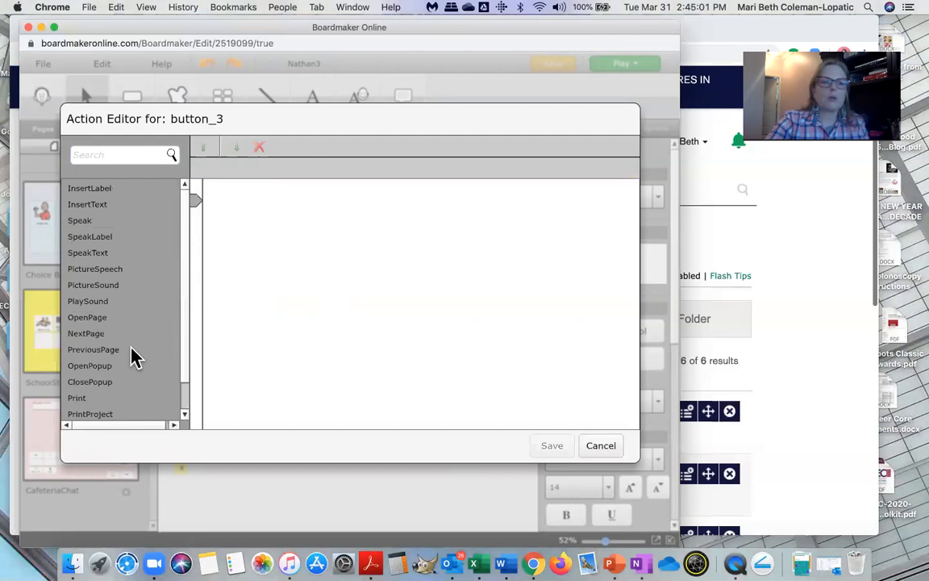
double_click(114, 357)
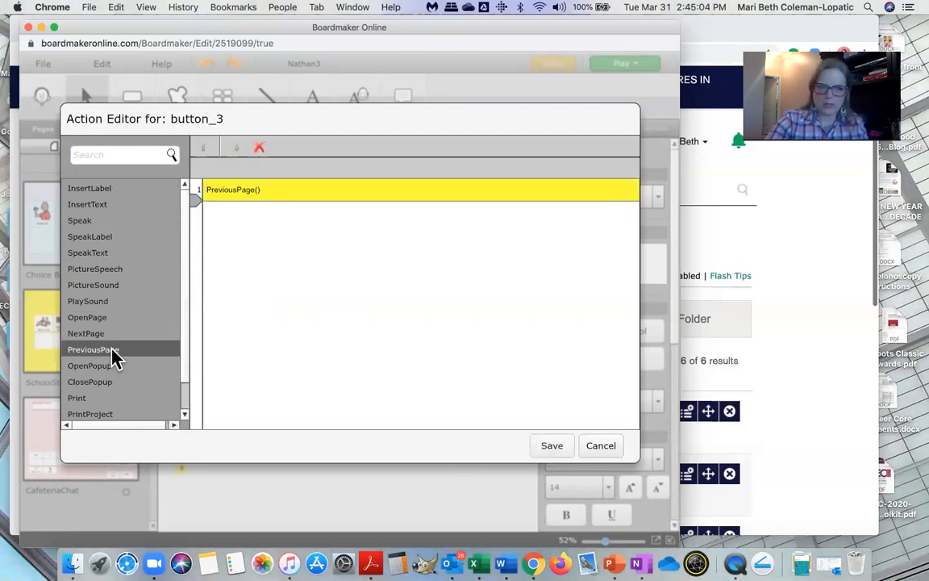
left_click(564, 454)
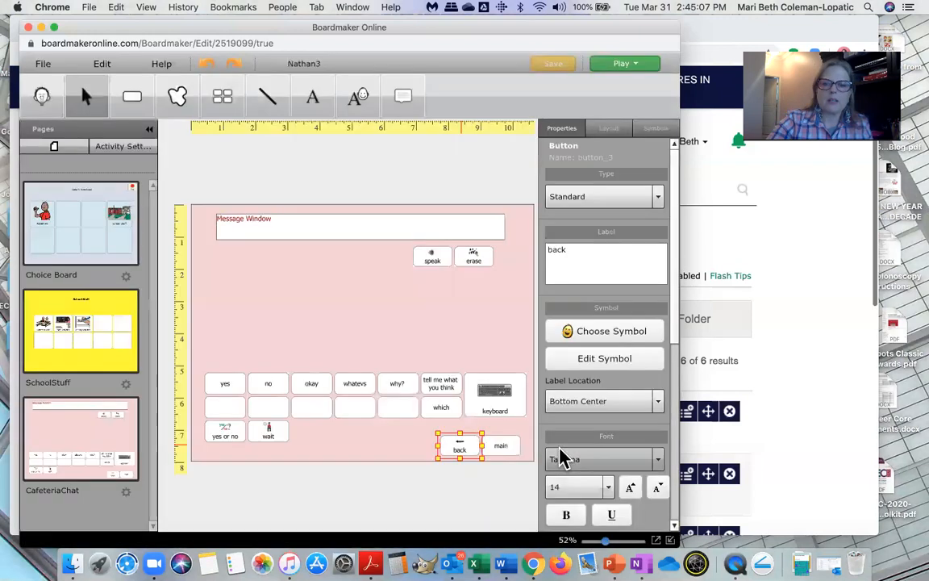
Assign an OpenPage action targeting the Choice Board page to the "main" button and save it.
left_click(501, 448)
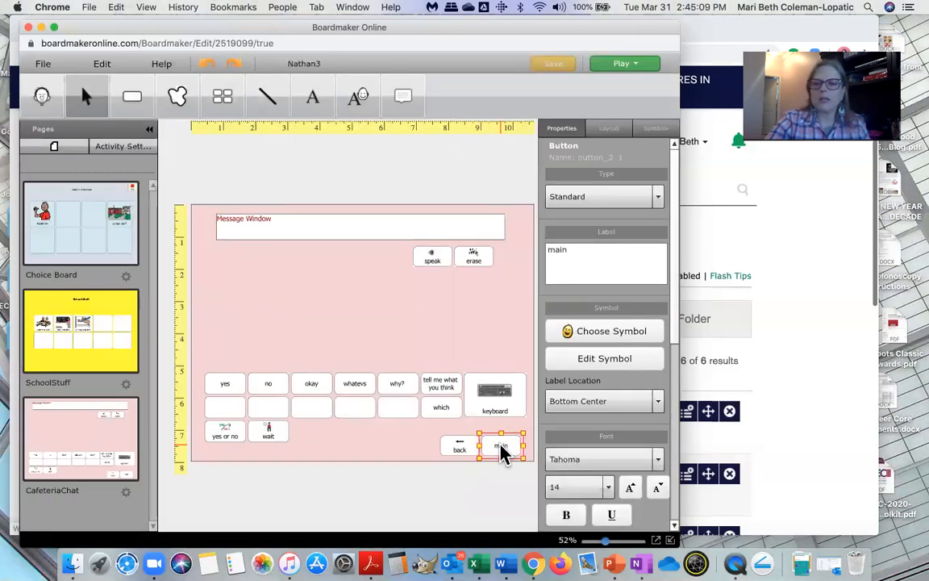
double_click(501, 445)
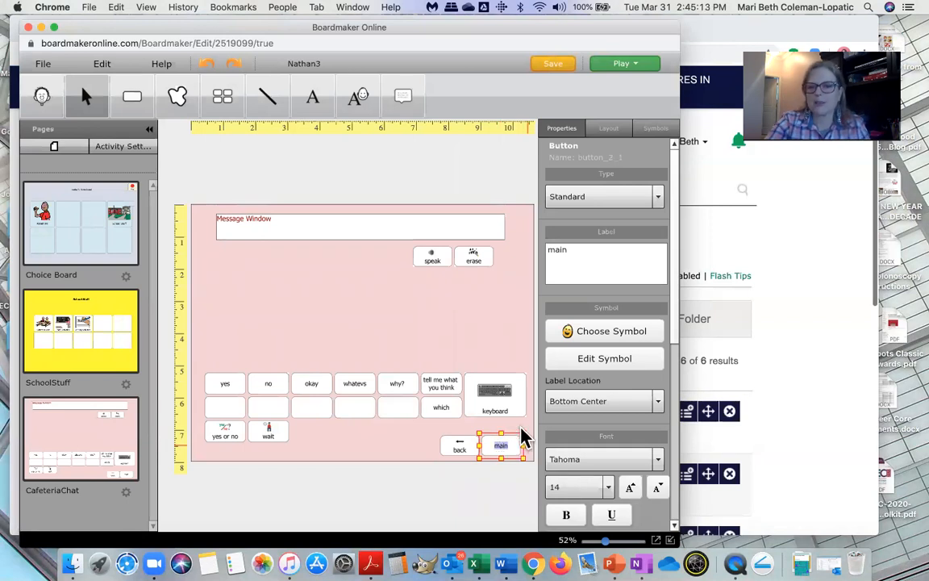
left_click(427, 444)
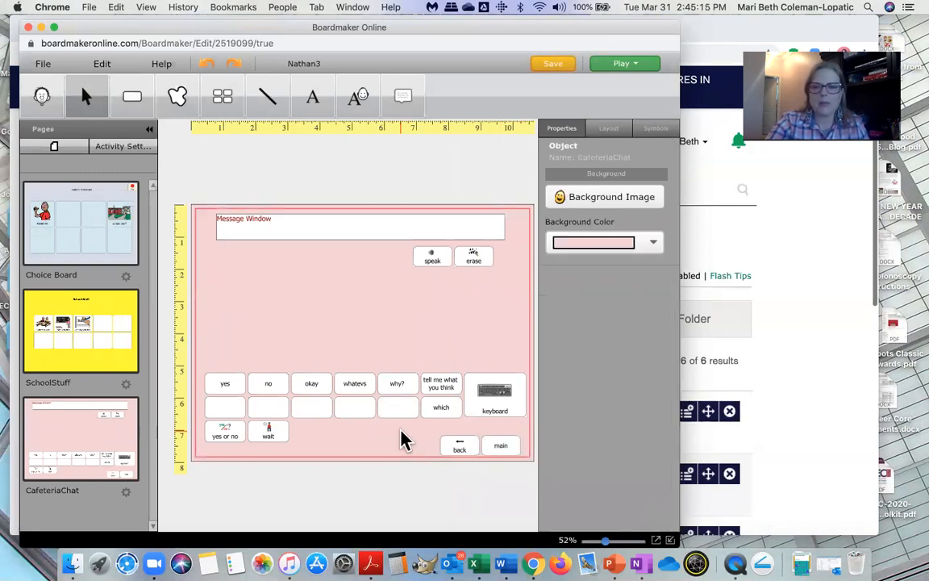
left_click(495, 446)
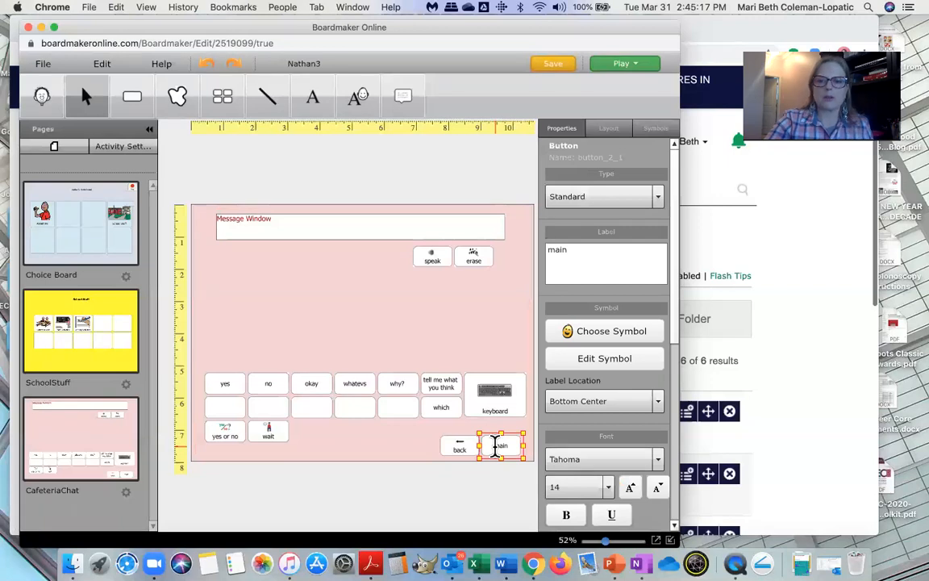
double_click(513, 448)
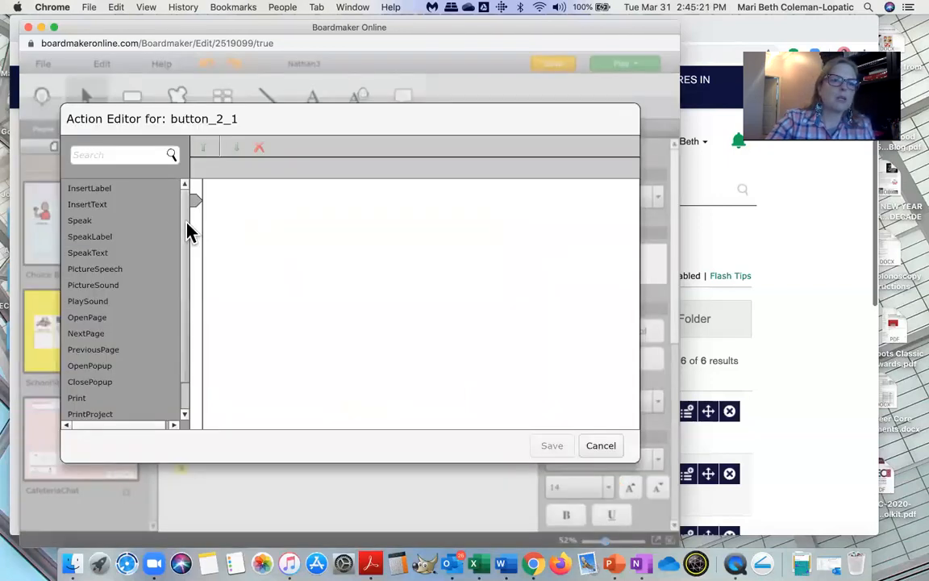
scroll(184, 257, "down", 2)
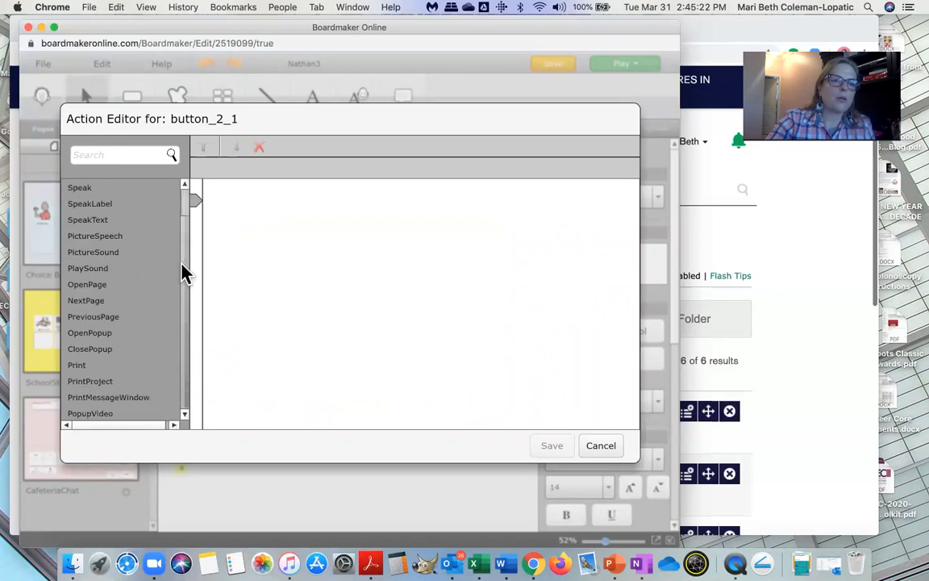
double_click(109, 290)
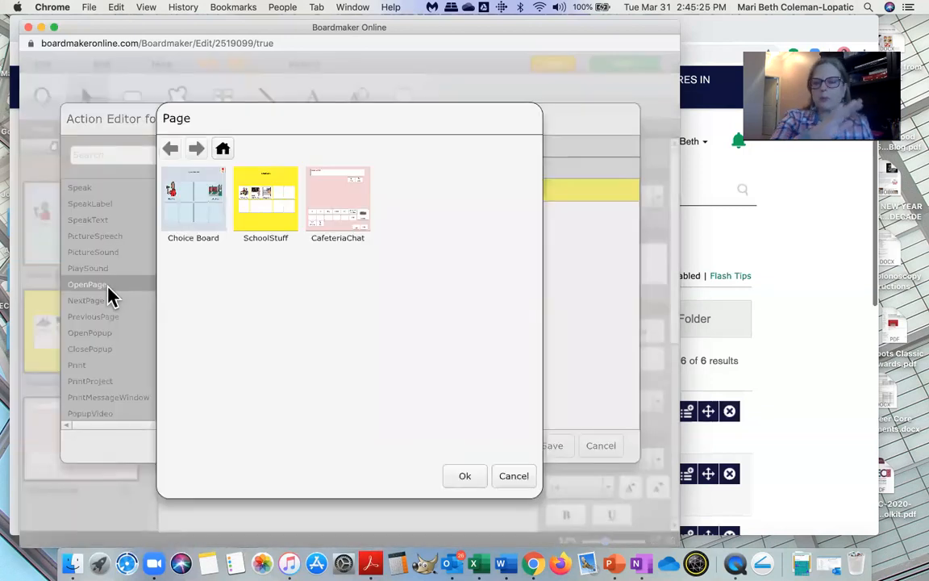
left_click(193, 219)
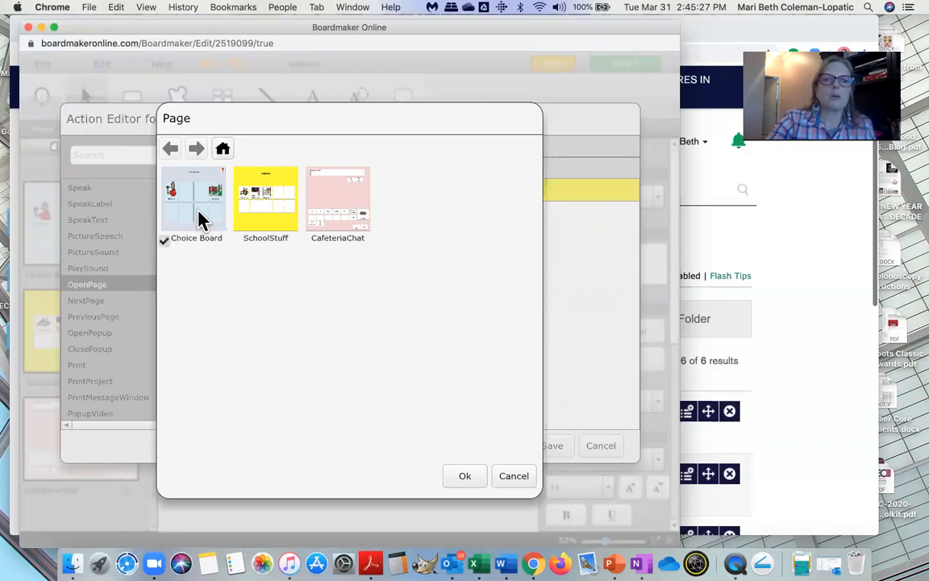
left_click(473, 482)
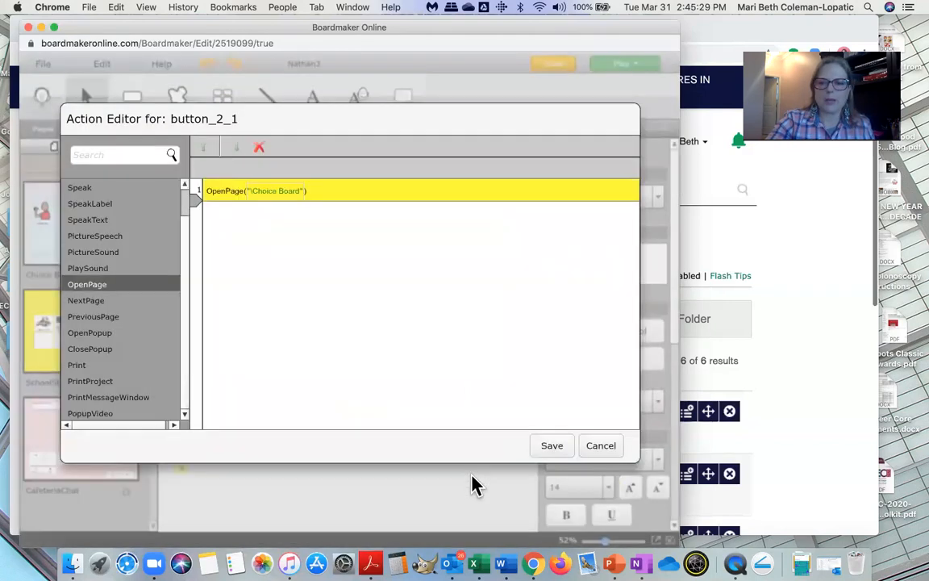
left_click(563, 454)
left_click(329, 328)
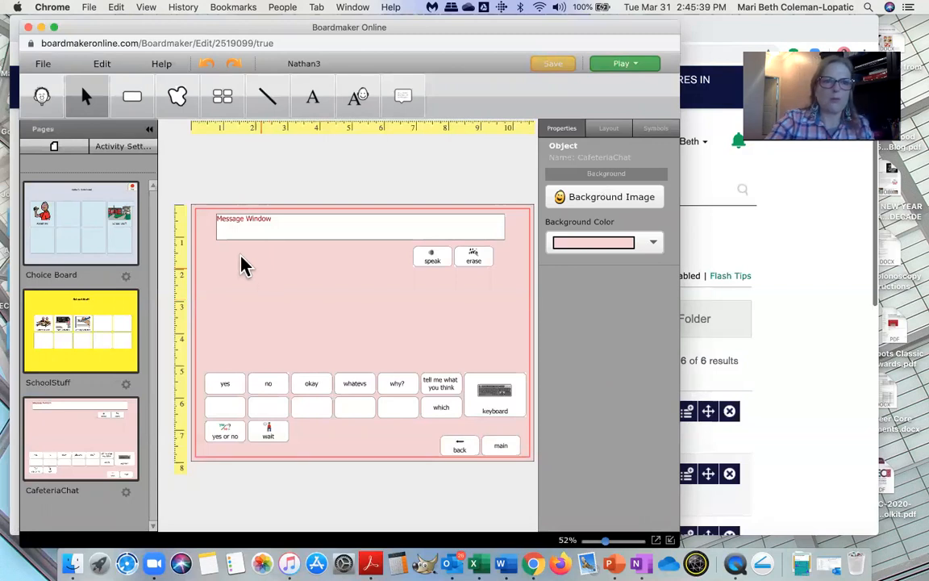
Draw a blank button about 2 inches wide above the "yes" button, near the page's left edge.
left_click(132, 97)
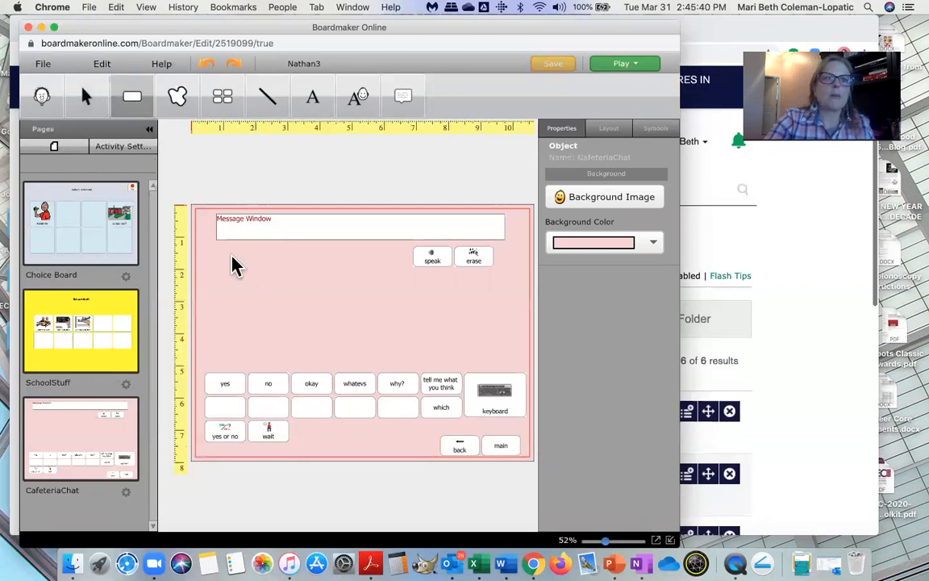
left_click(228, 305)
left_click_drag(219, 292, 289, 350)
left_click_drag(259, 316, 246, 317)
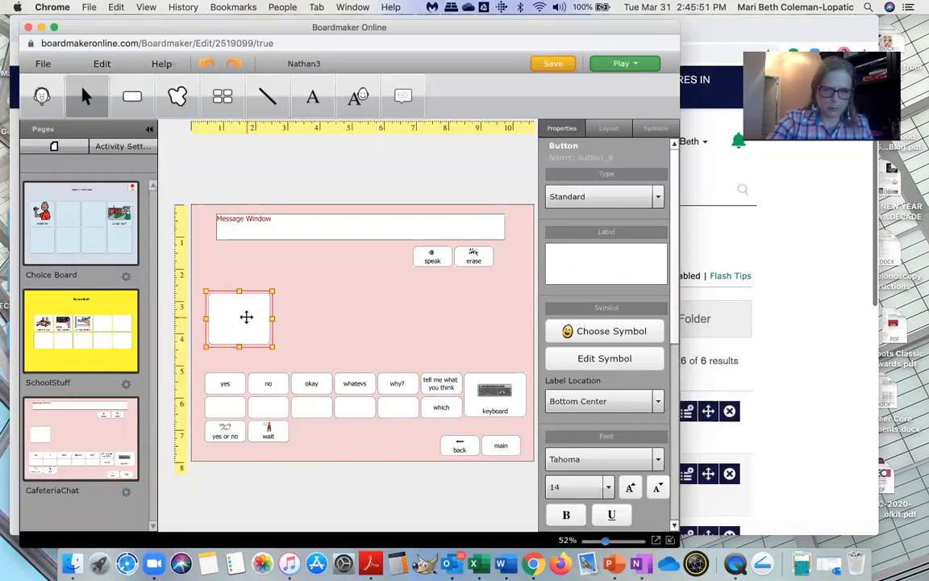
Search the symbols for "chat" and give the new button the second chat symbol, with the green-shirted speaker.
left_click(572, 337)
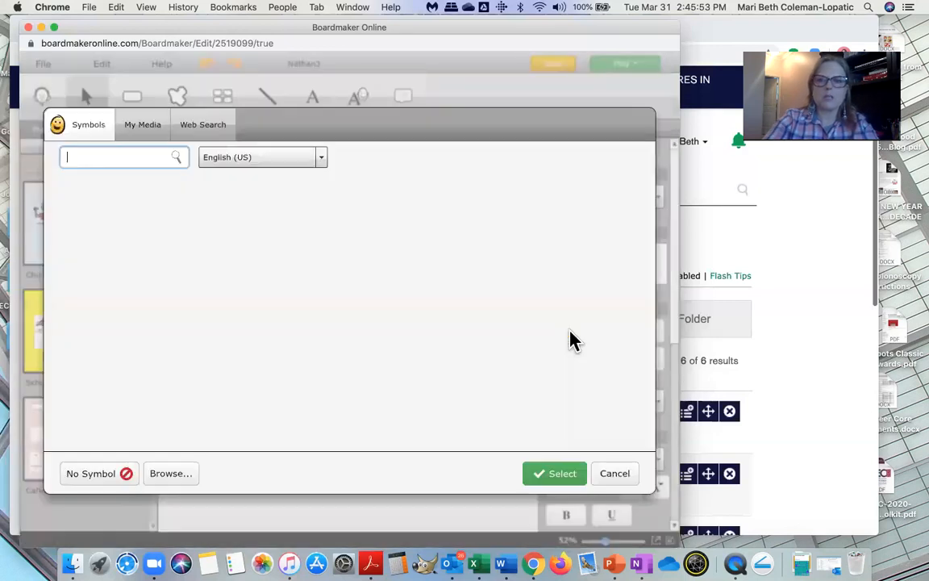
type("chat")
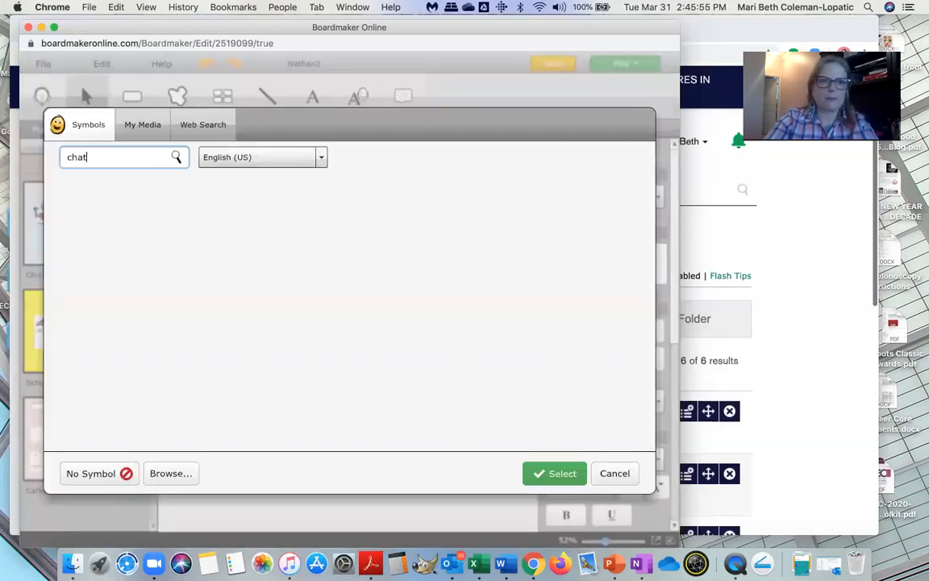
key("Return")
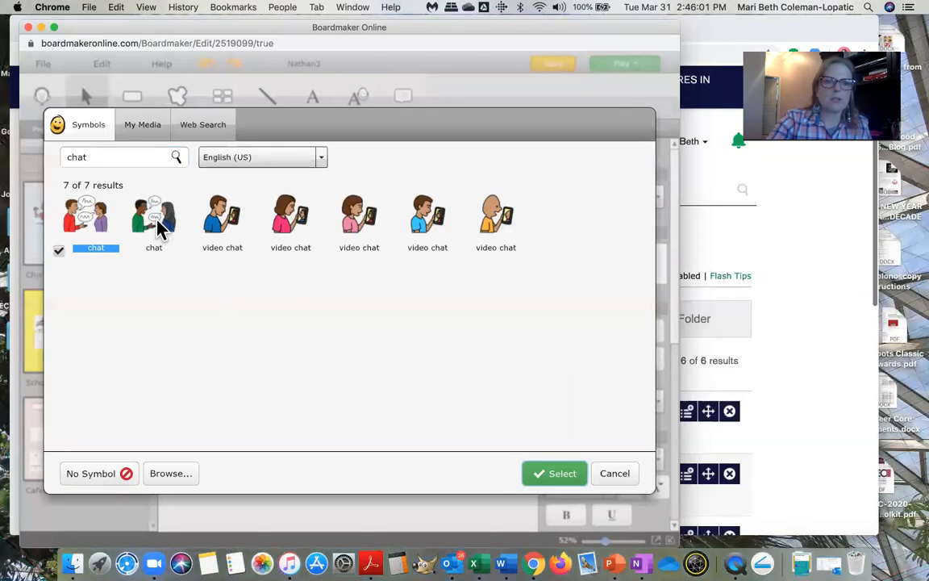
left_click(158, 230)
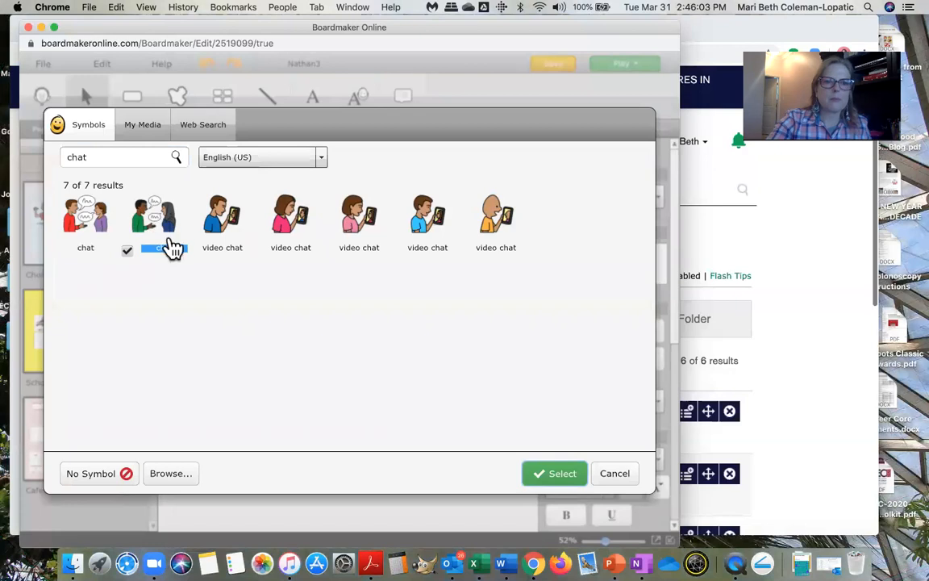
left_click(541, 474)
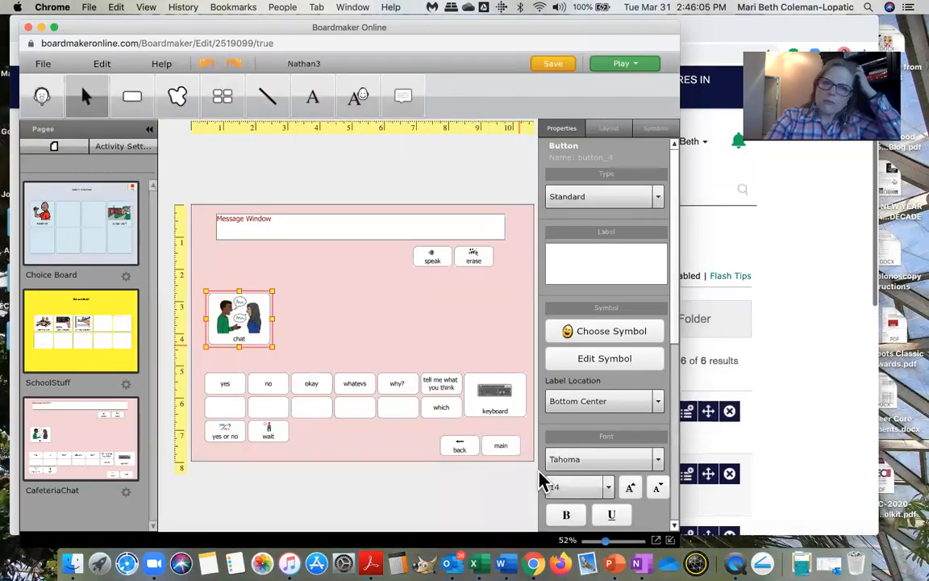
left_click(367, 319)
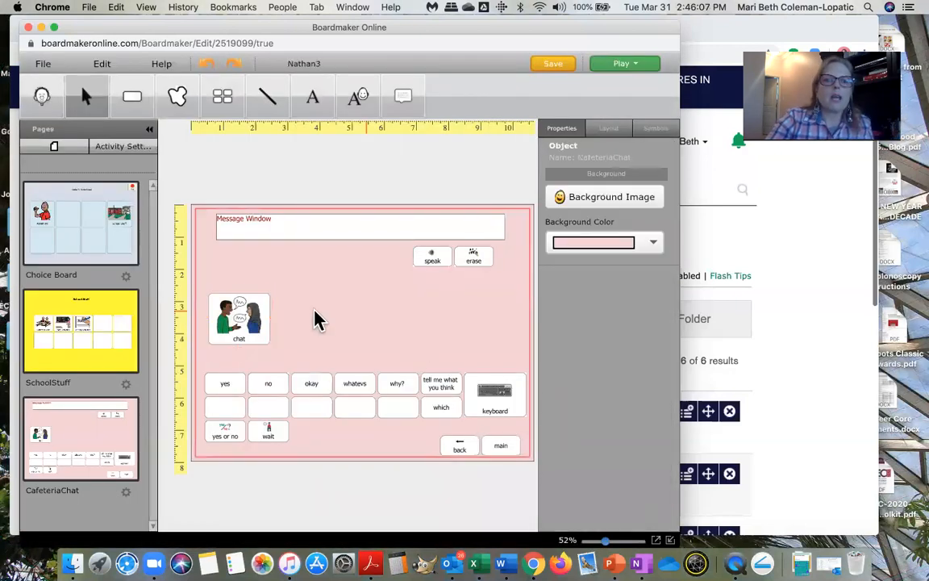
Draw a smaller blank button beside the chat button and save InsertLabel and SpeakLabel actions on it.
left_click(134, 100)
left_click_drag(283, 295, 310, 298)
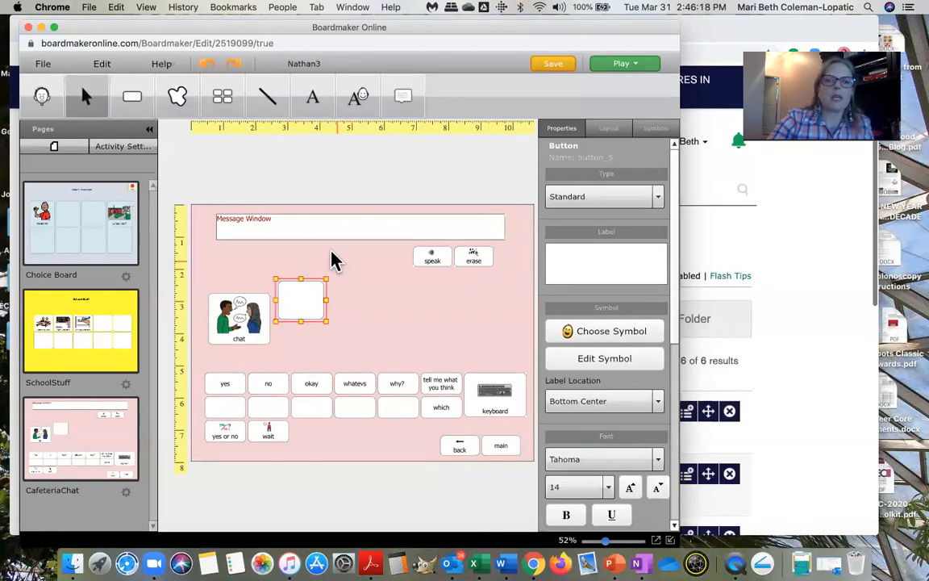
double_click(309, 298)
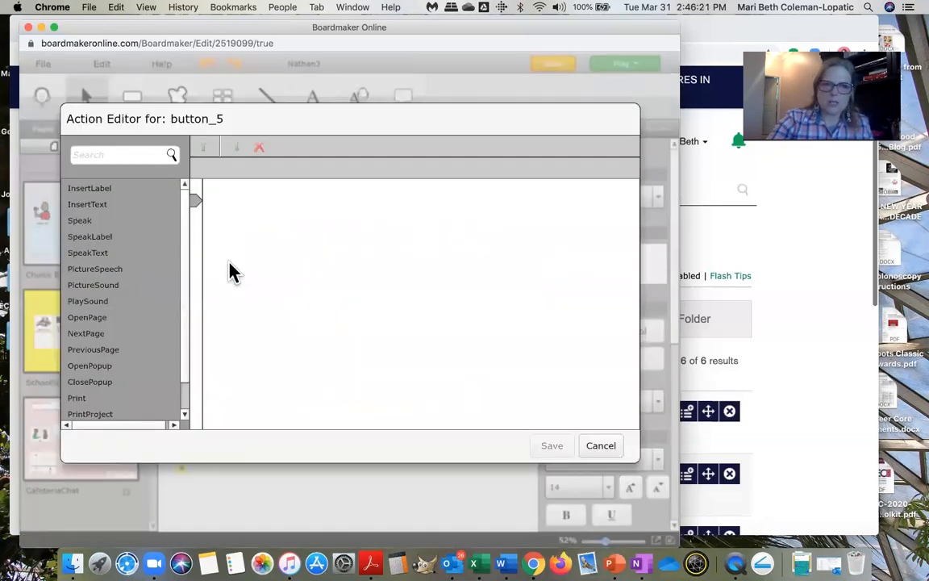
double_click(128, 192)
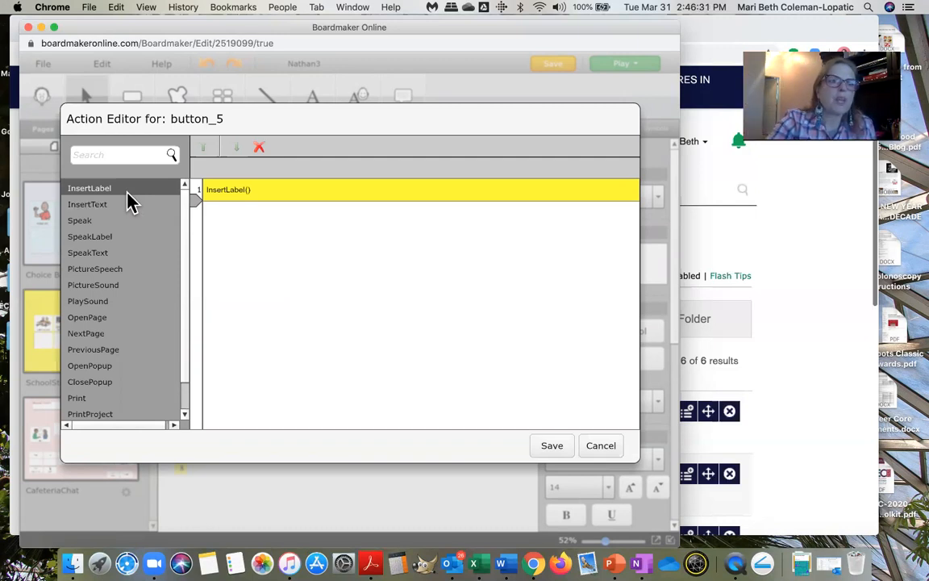
double_click(113, 239)
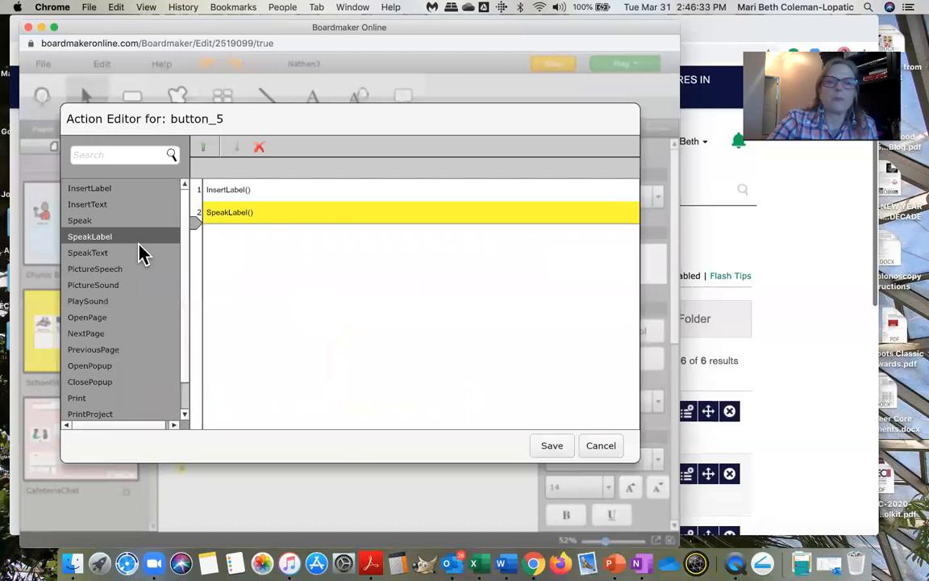
left_click(554, 446)
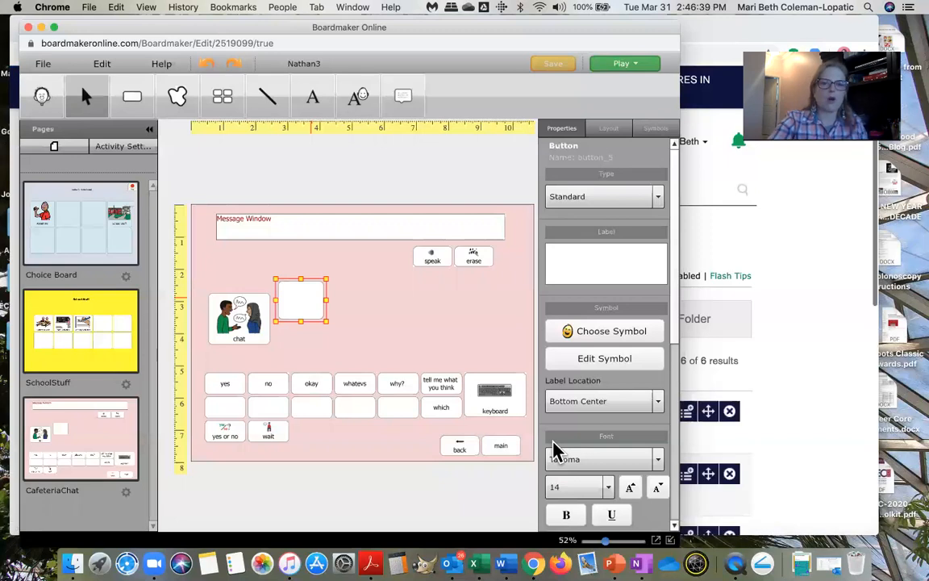
left_click(364, 346)
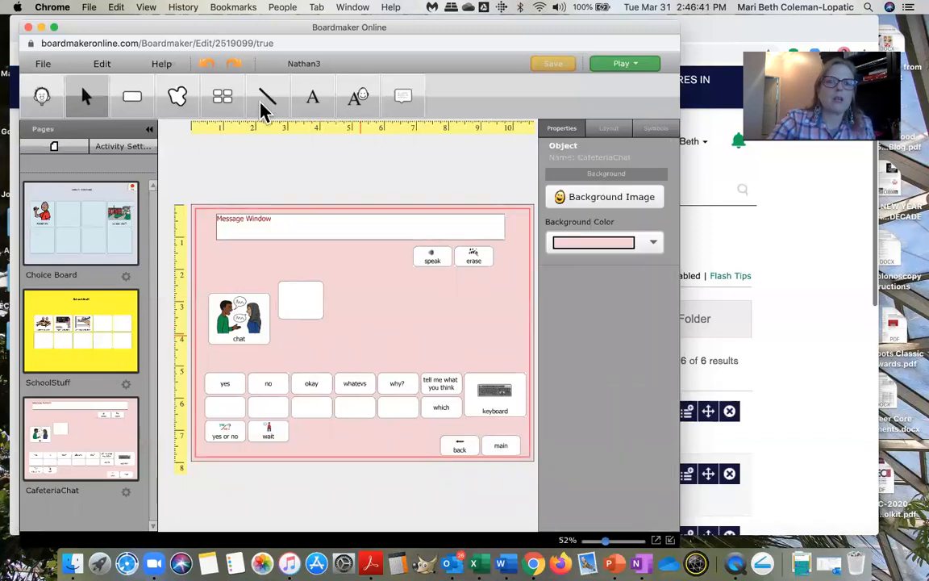
Spray the blank button beside the chat button into a grid of five columns and two rows.
left_click(224, 97)
left_click(305, 310)
left_click_drag(448, 319, 478, 341)
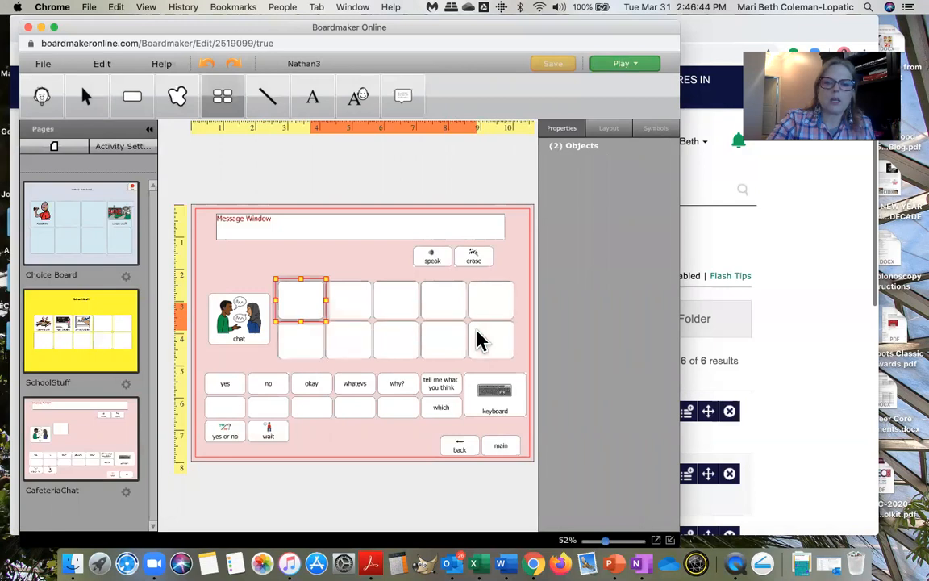
left_click(518, 278)
left_click(523, 273)
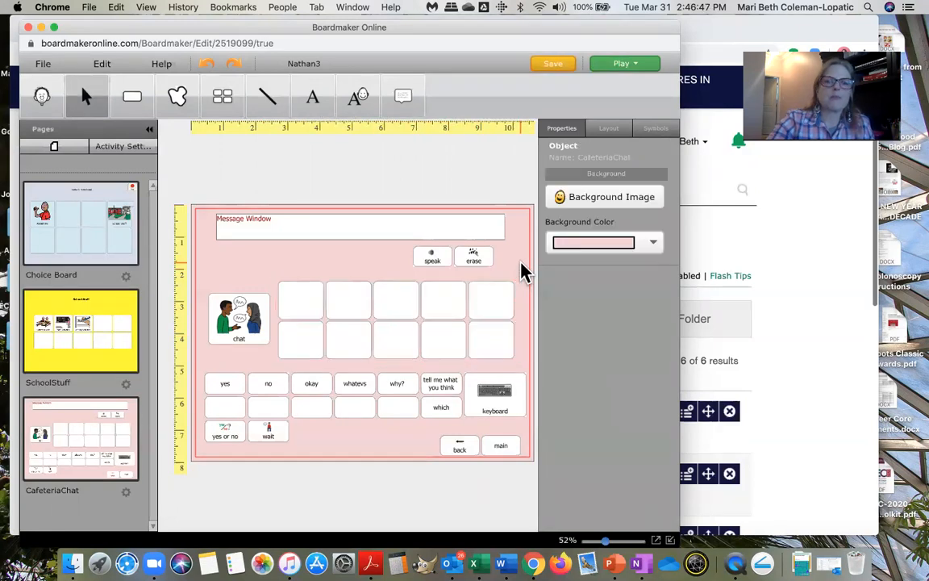
Add a SpeakText action to the chat button.
double_click(243, 321)
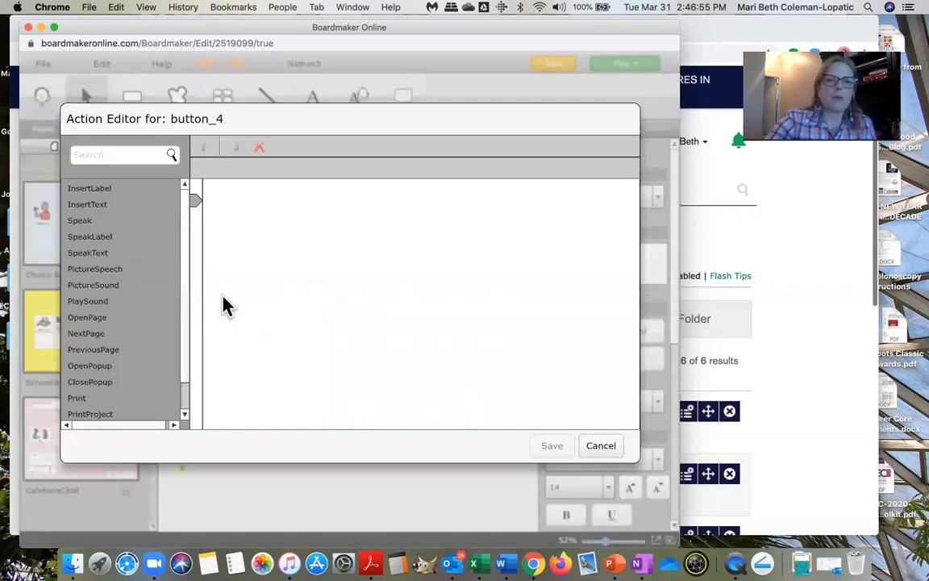
double_click(109, 254)
type("let's chat about")
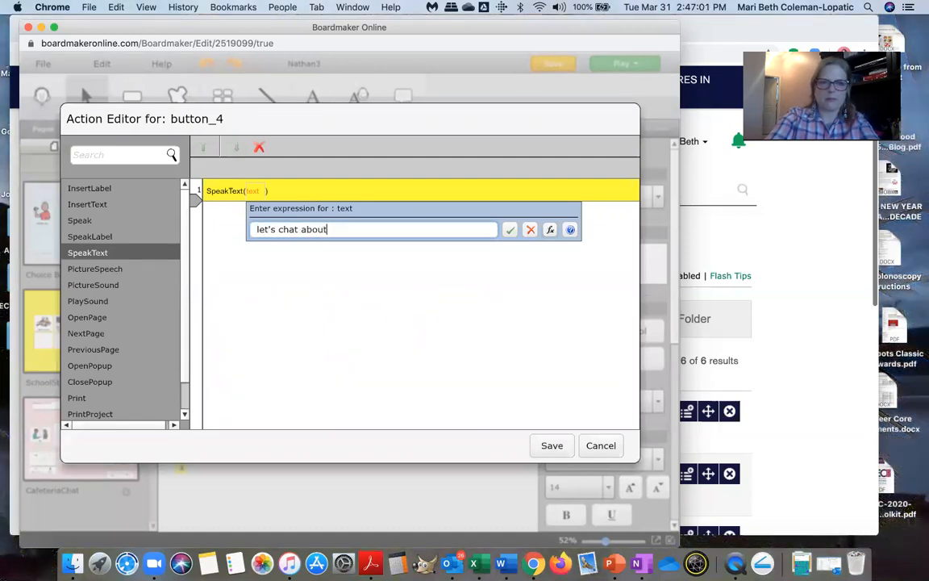
key("BackSpace")
key("BackSpace")
key("BackSpace")
key("BackSpace")
key("BackSpace")
key("BackSpace")
key("BackSpace")
key("BackSpace")
key("BackSpace")
key("BackSpace")
key("BackSpace")
key("BackSpace")
key("BackSpace")
key("BackSpace")
key("BackSpace")
key("BackSpace")
Set the chat button's SpeakText expression to "let's chat about" and accept it.
type("let")
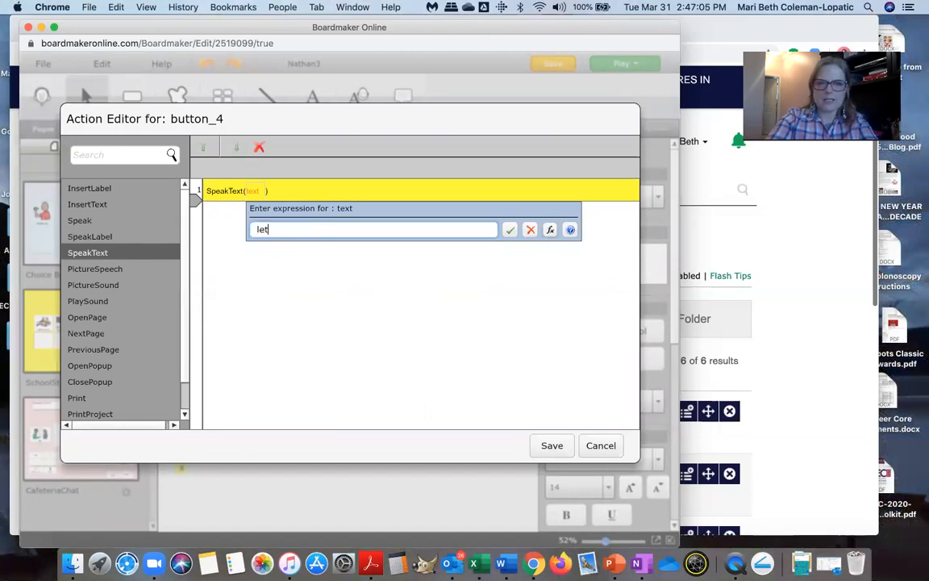
type("'s chat about")
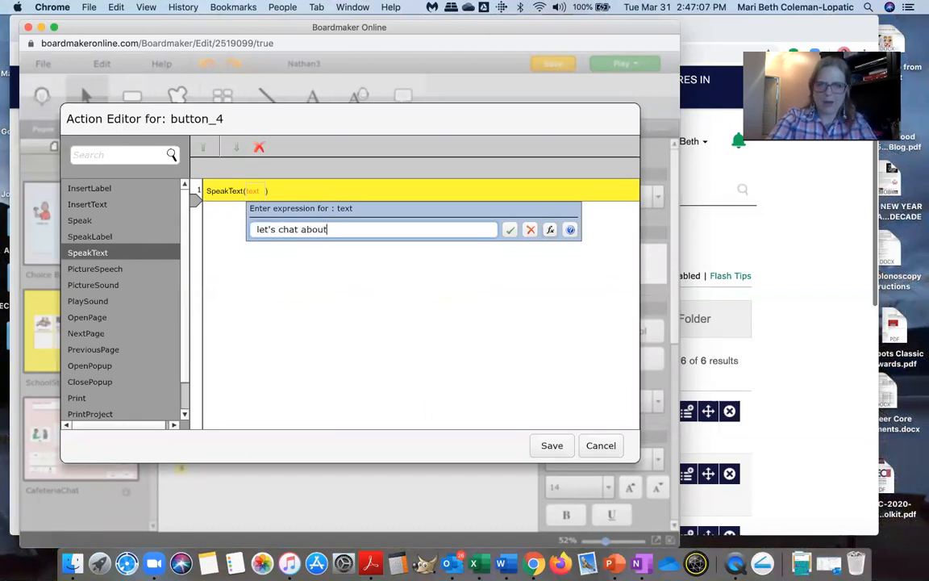
left_click(510, 230)
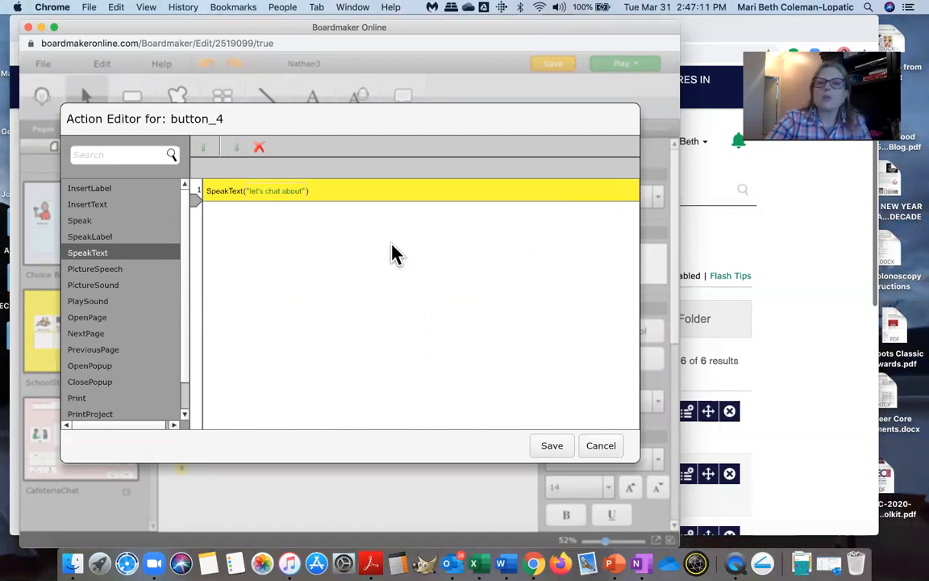
Add an InsertText action with the text "Let's chat about" to the chat button and save its actions.
double_click(101, 208)
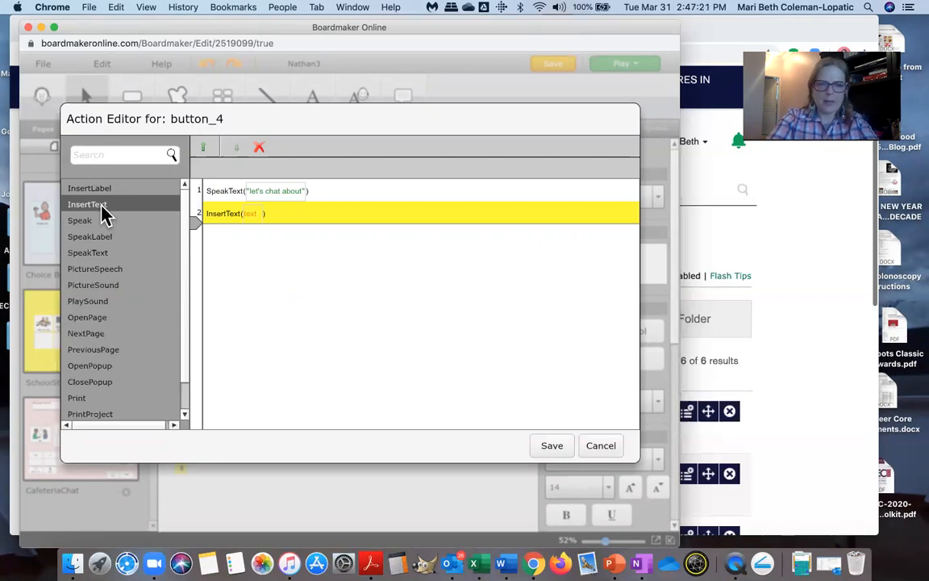
left_click(250, 213)
type("Let's chat abo")
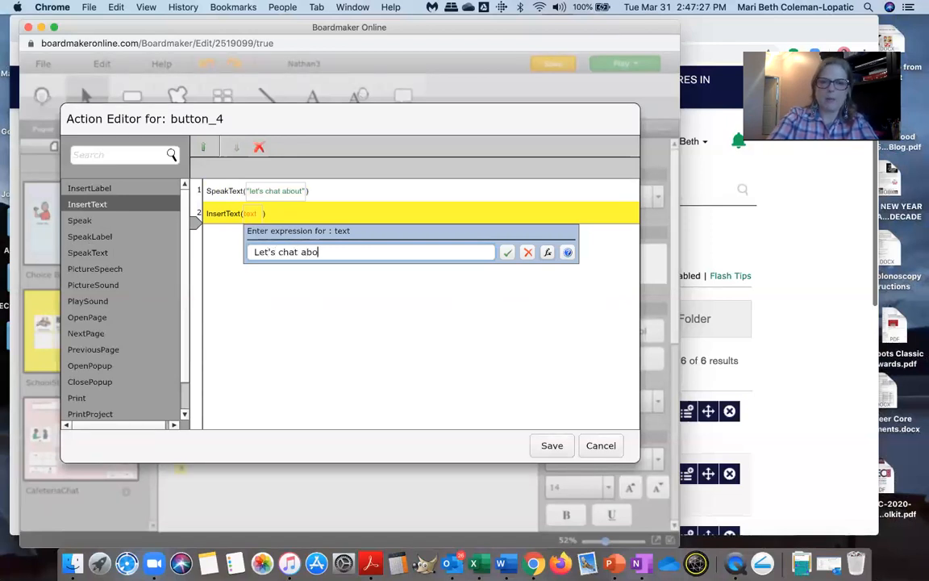
type("ut")
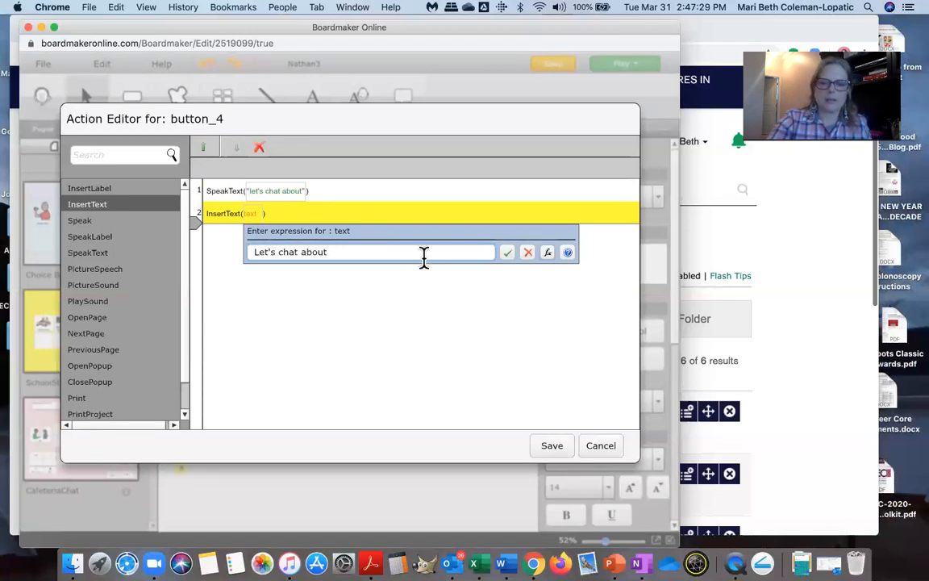
left_click(508, 253)
left_click(556, 450)
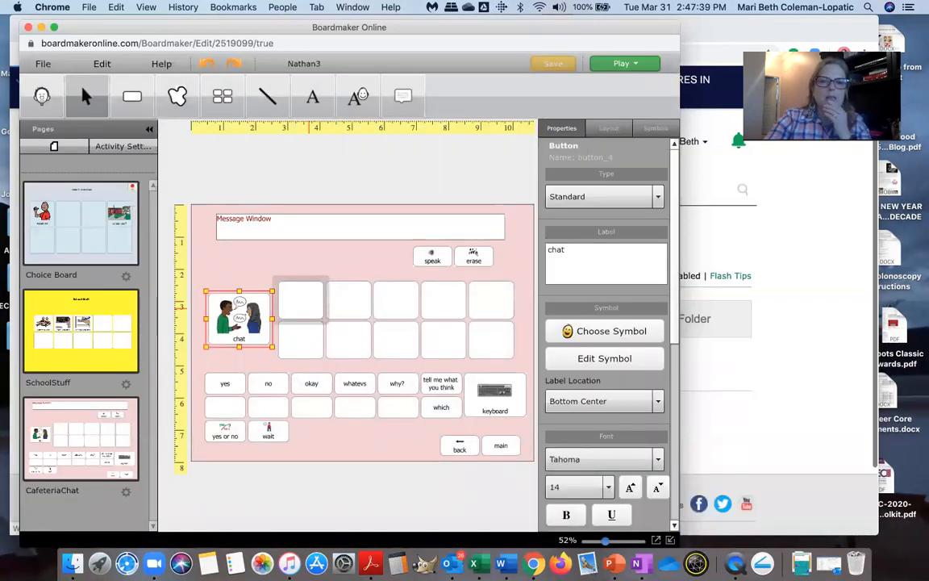
Add the first TV symbol from a search for "tv" to the first blank button beside the chat button.
left_click(309, 308)
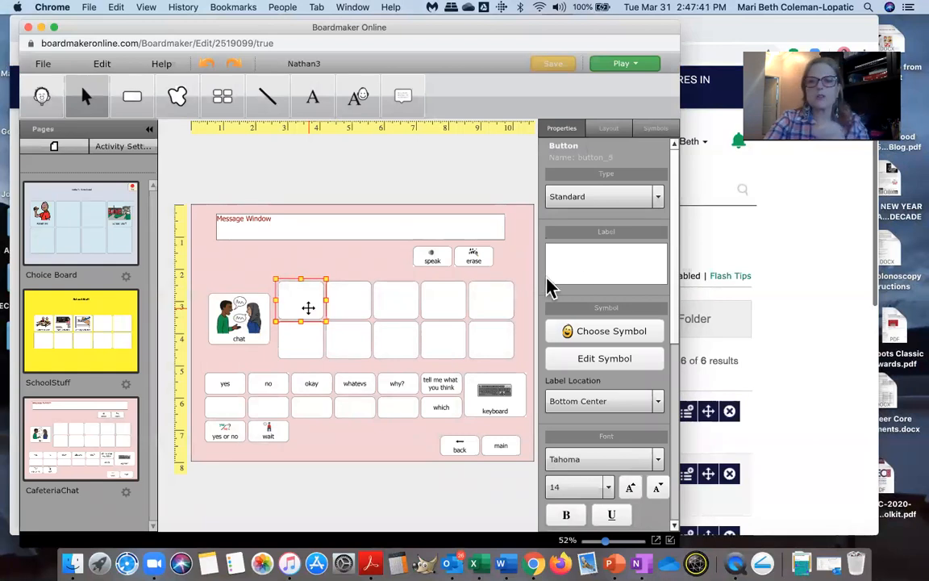
left_click(587, 332)
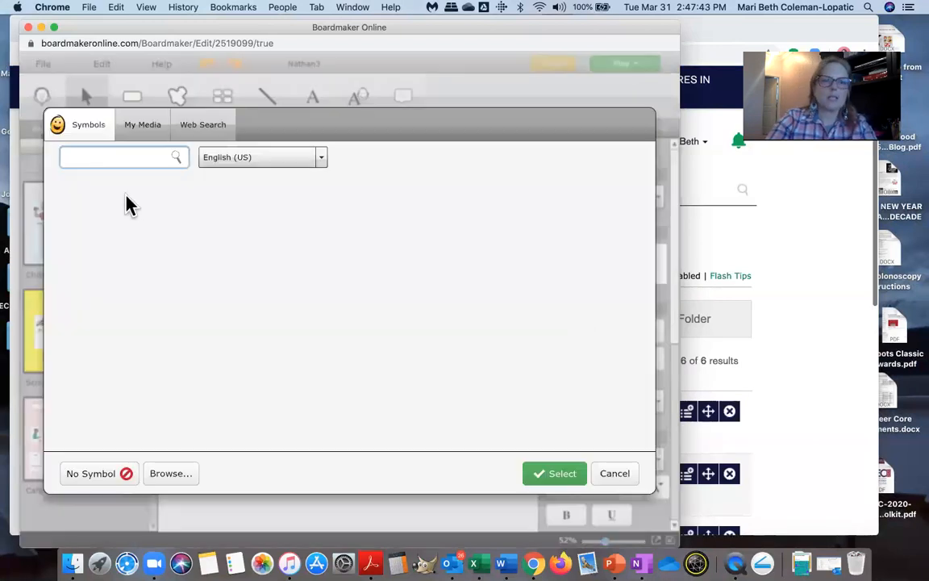
type("tv")
key("Return")
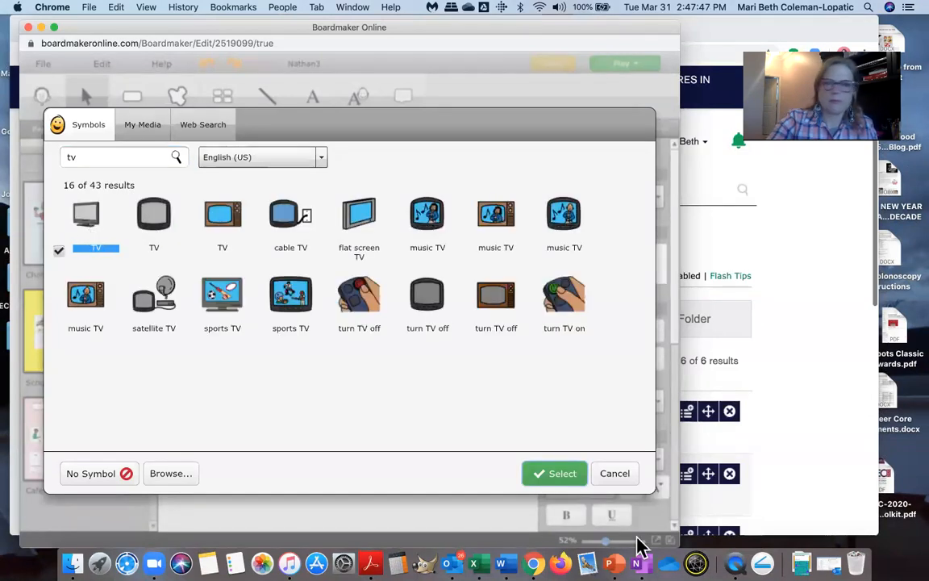
left_click(565, 478)
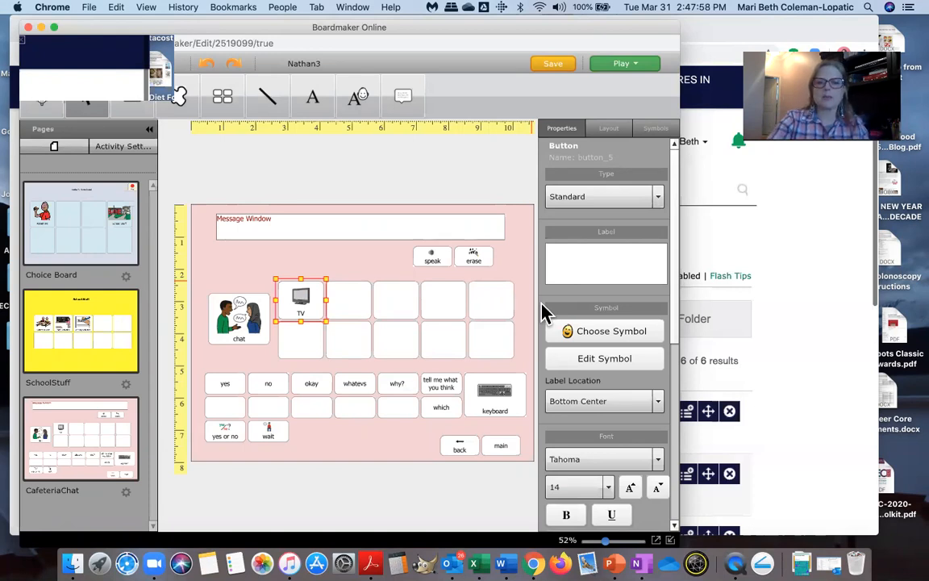
Change the TV button's label to "TV." and save the activity.
double_click(305, 311)
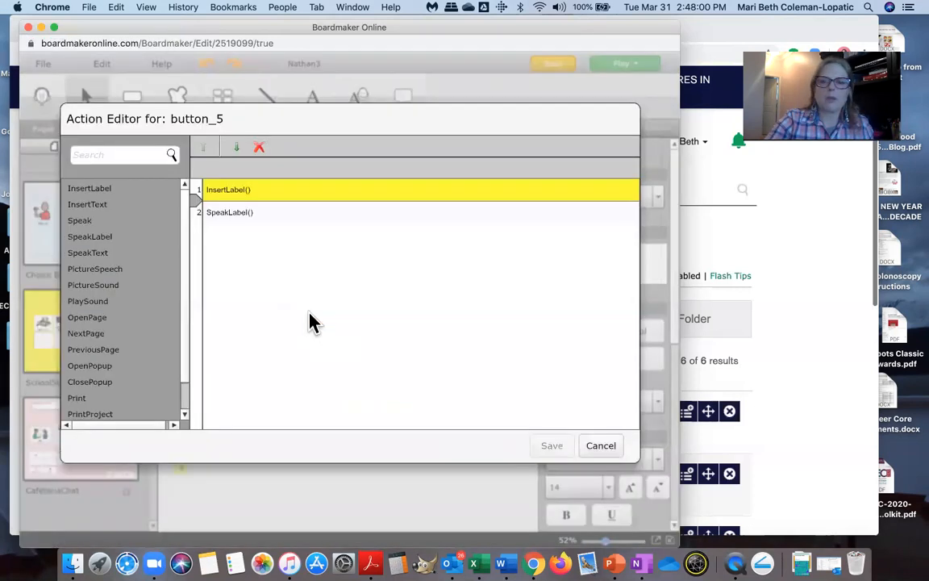
left_click(600, 446)
left_click(577, 259)
type(".")
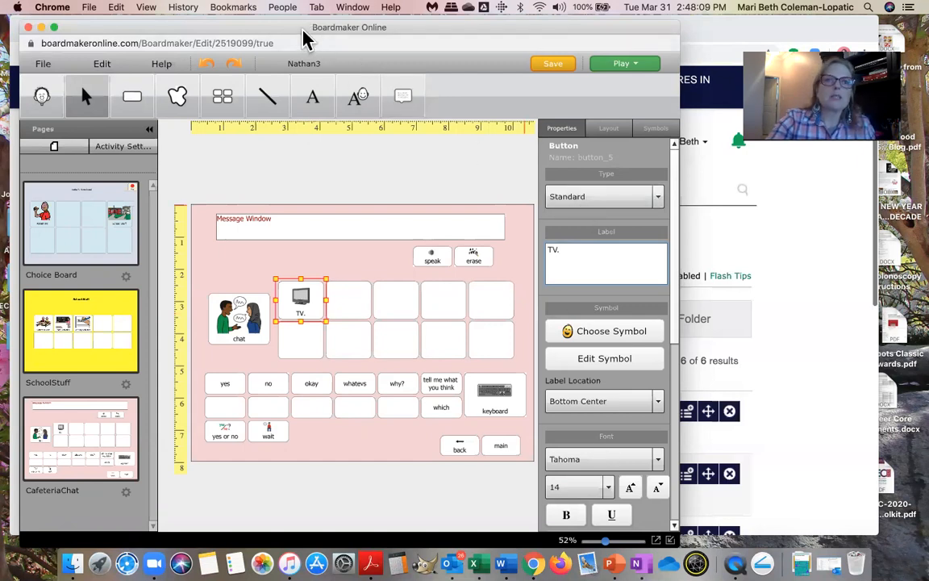
left_click_drag(306, 32, 309, 64)
left_click(557, 96)
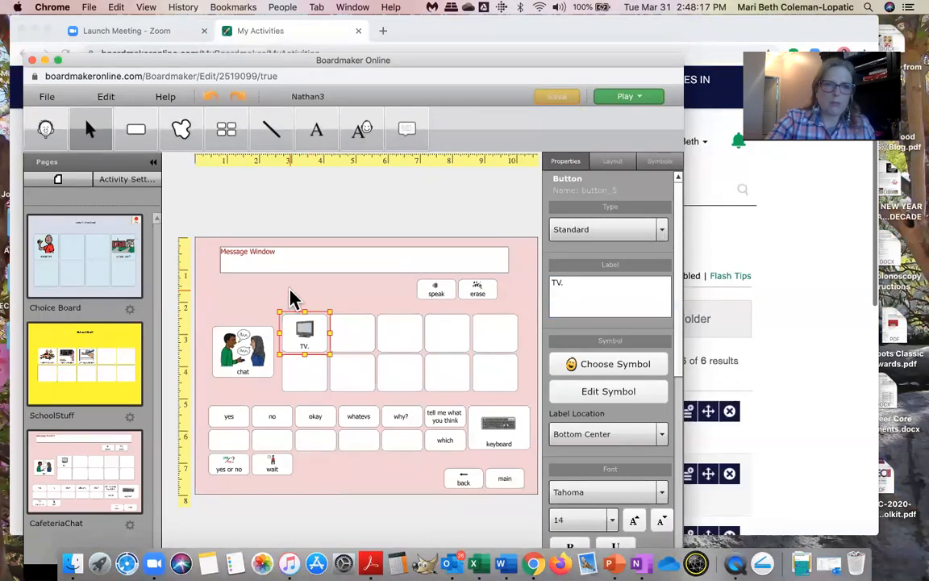
left_click_drag(249, 62, 235, 14)
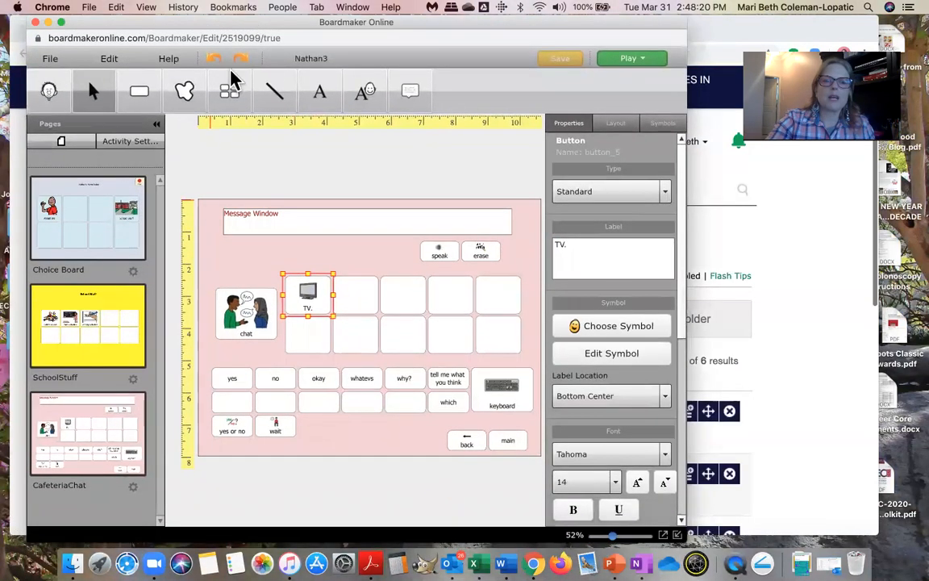
left_click(79, 321)
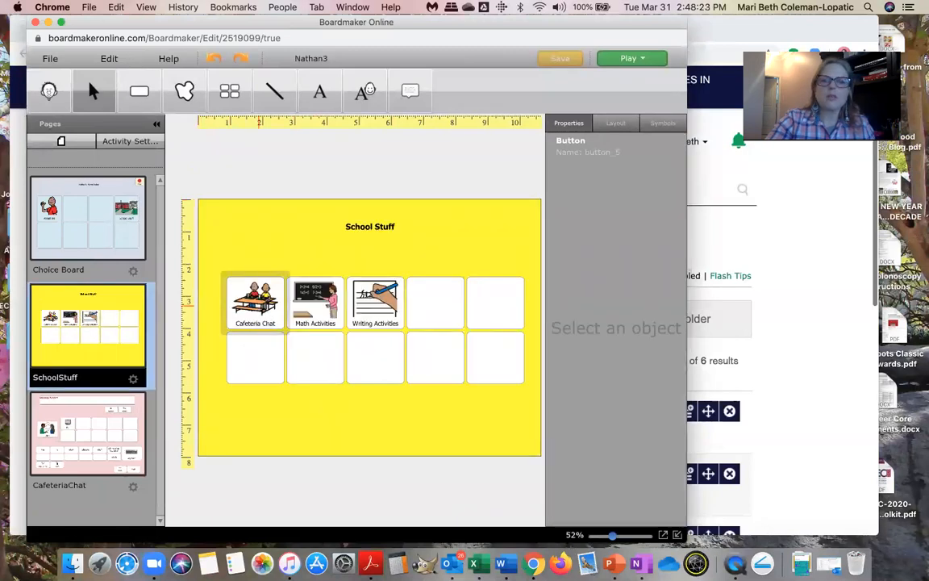
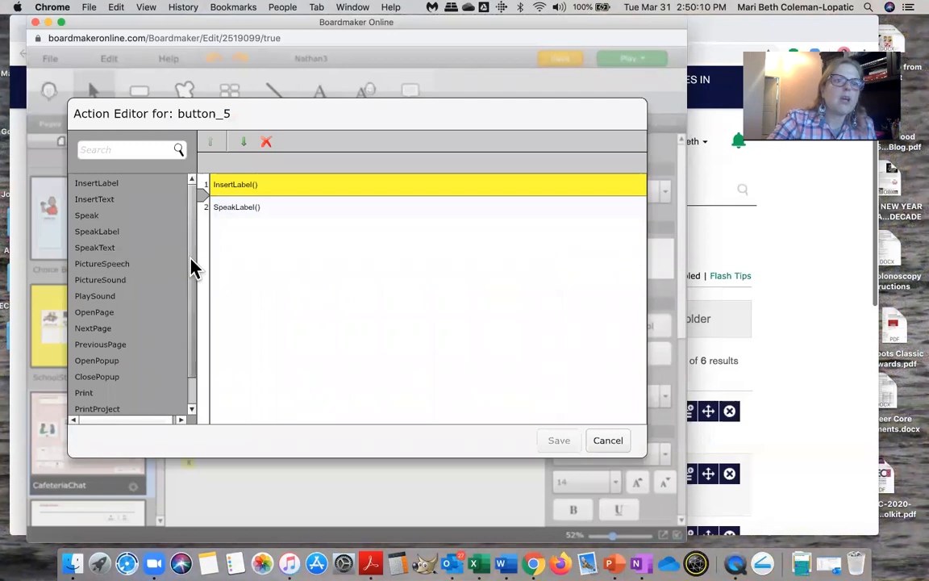
Add an OpenPage action targeting the TVCHAT page to the TV button and save its actions.
left_click_drag(191, 258, 187, 276)
left_click(115, 297)
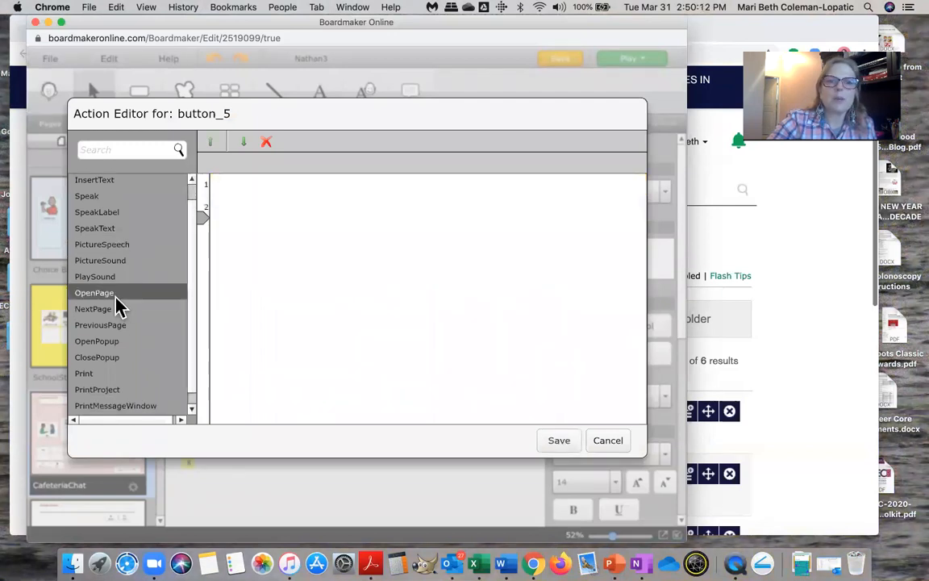
double_click(116, 297)
left_click(426, 209)
left_click(471, 471)
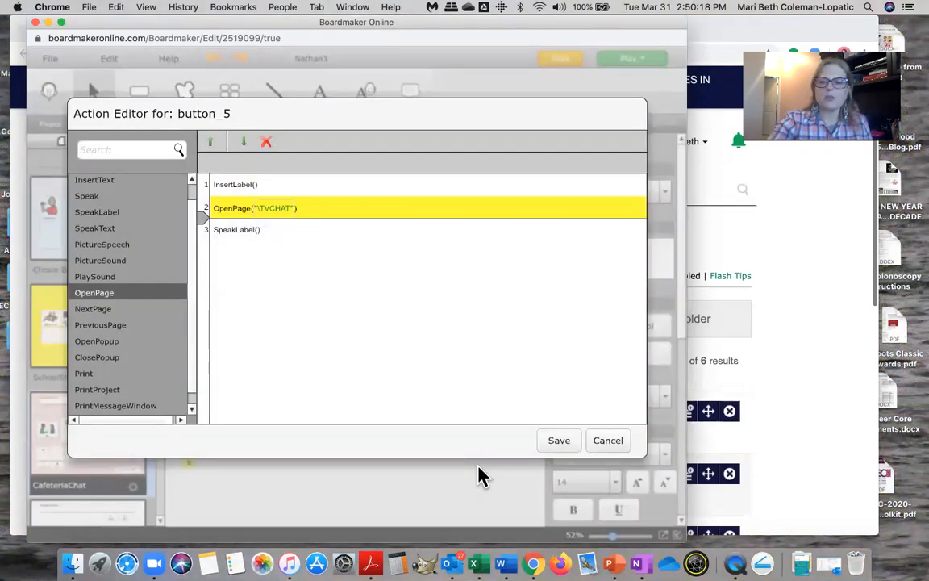
left_click(560, 445)
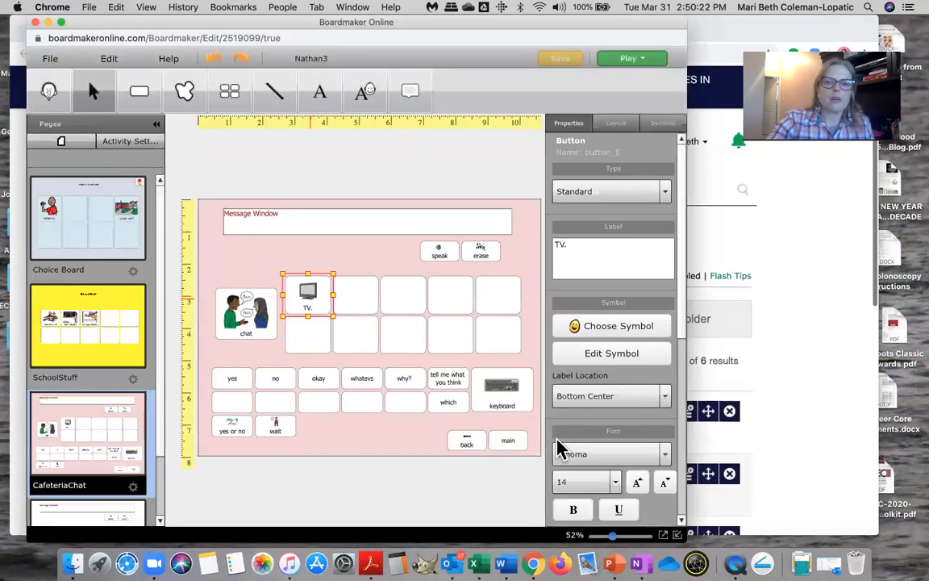
left_click(399, 453)
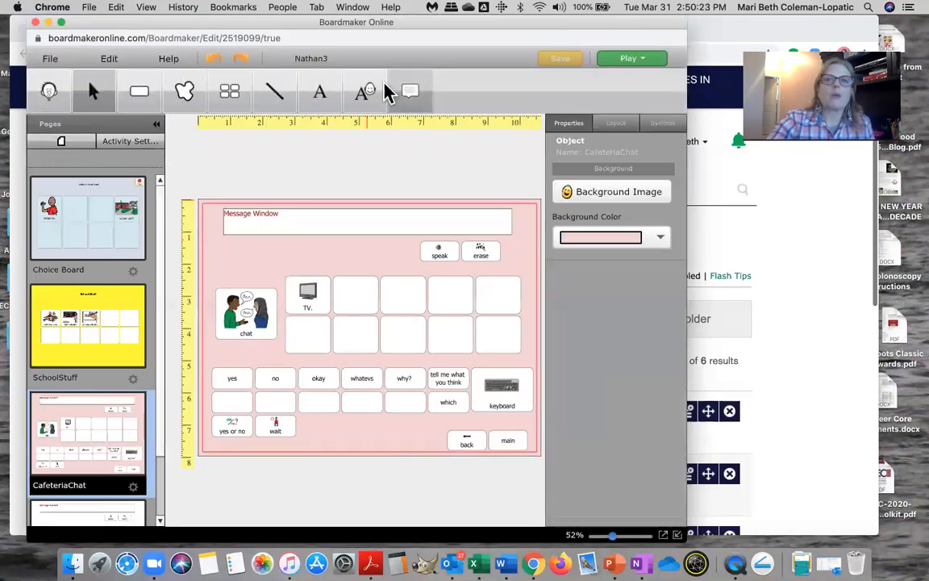
Review the SchoolStuff, Choice Board and CafeteriaChat pages in the editor.
left_click_drag(277, 29, 282, 99)
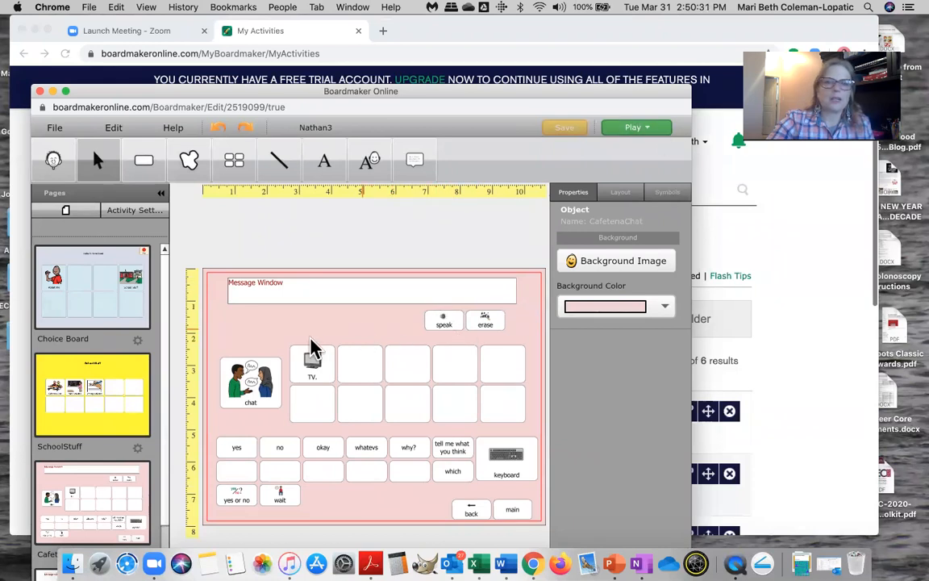
left_click(106, 436)
left_click(118, 307)
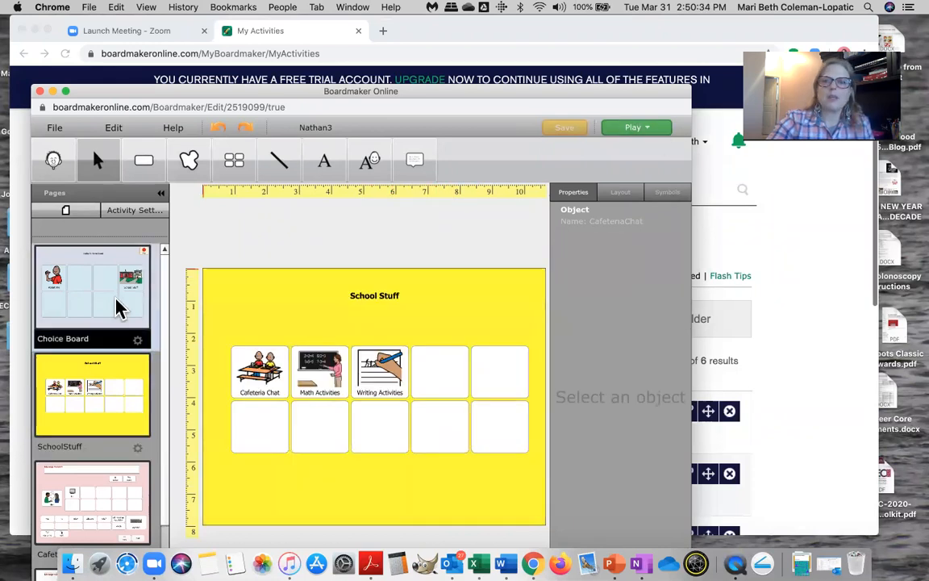
left_click(114, 490)
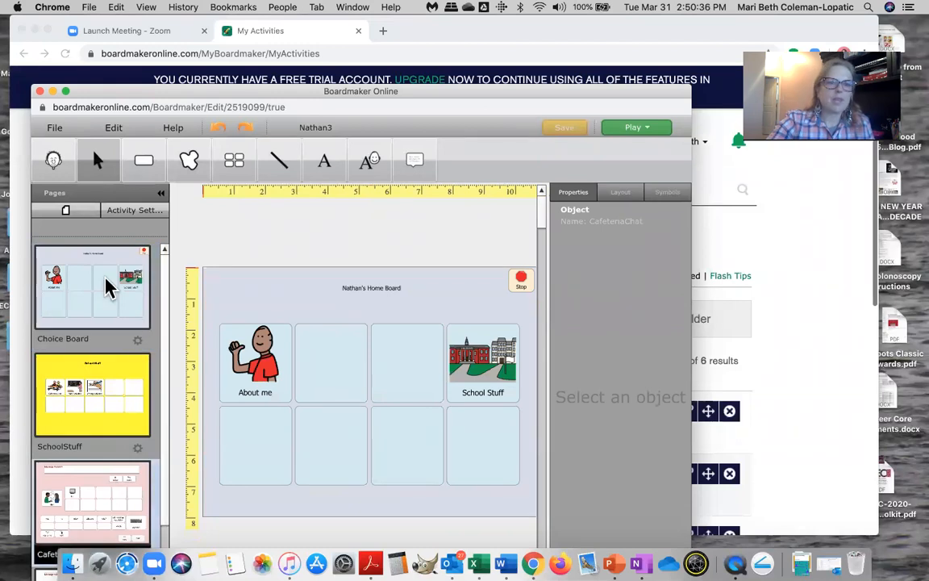
left_click_drag(211, 91, 206, 64)
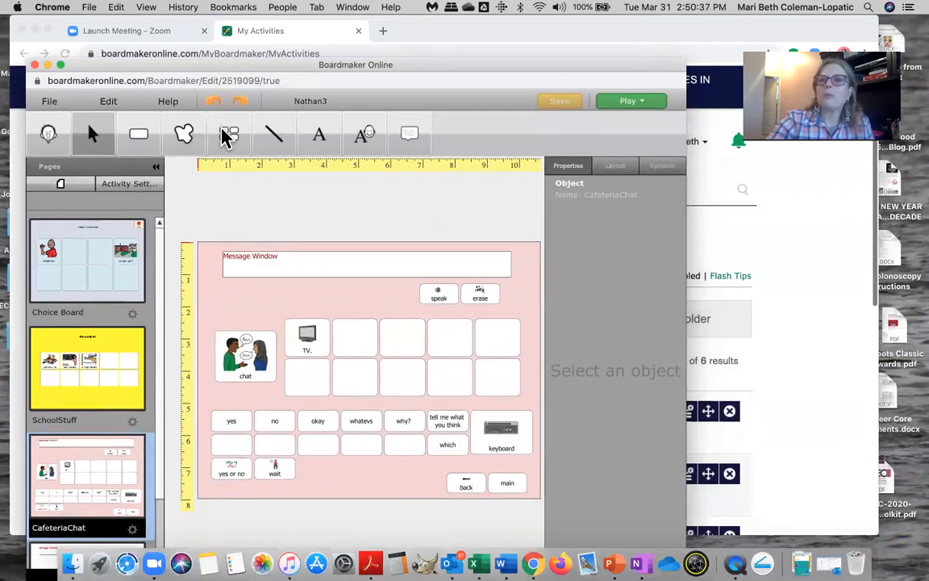
Play the activity, test the School Stuff button on the home board, and return to design mode.
left_click(644, 105)
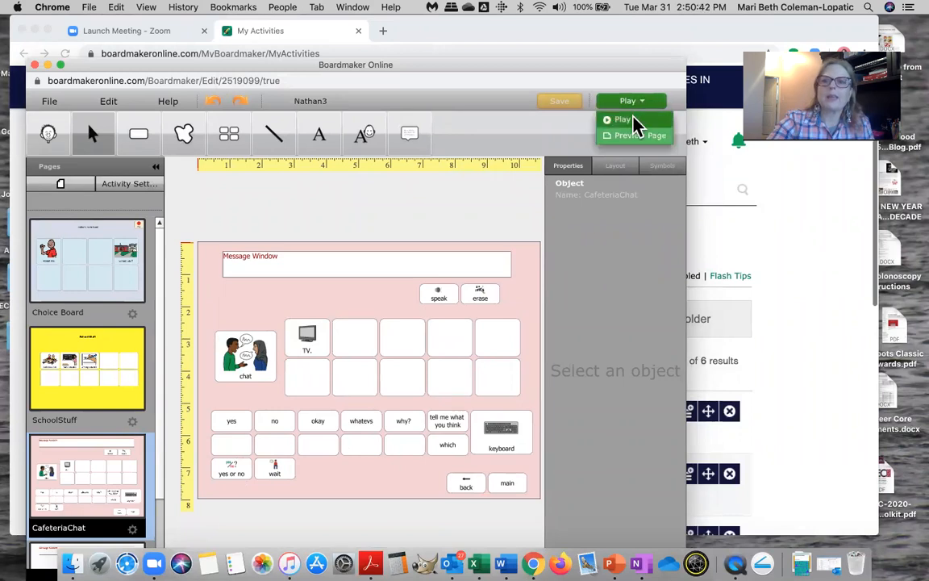
left_click(635, 125)
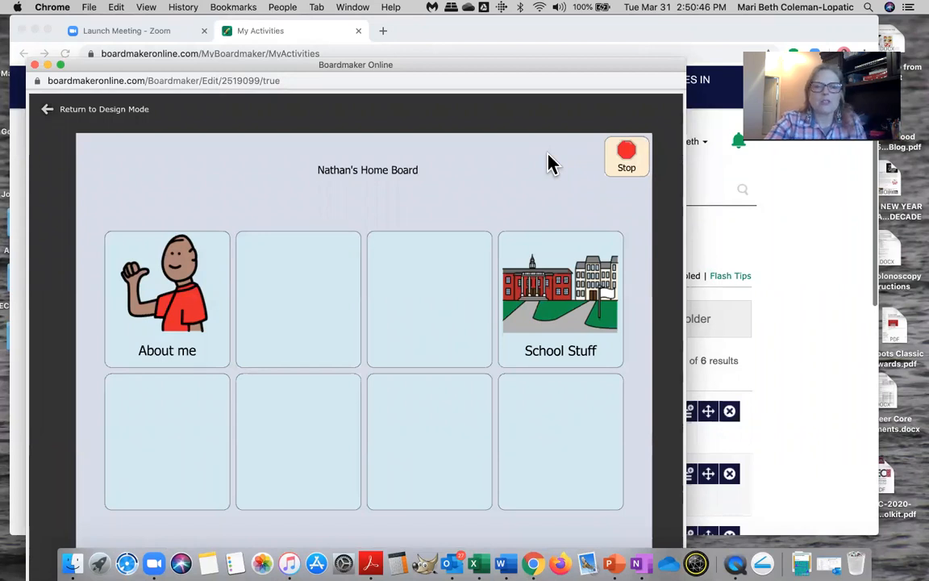
left_click(584, 297)
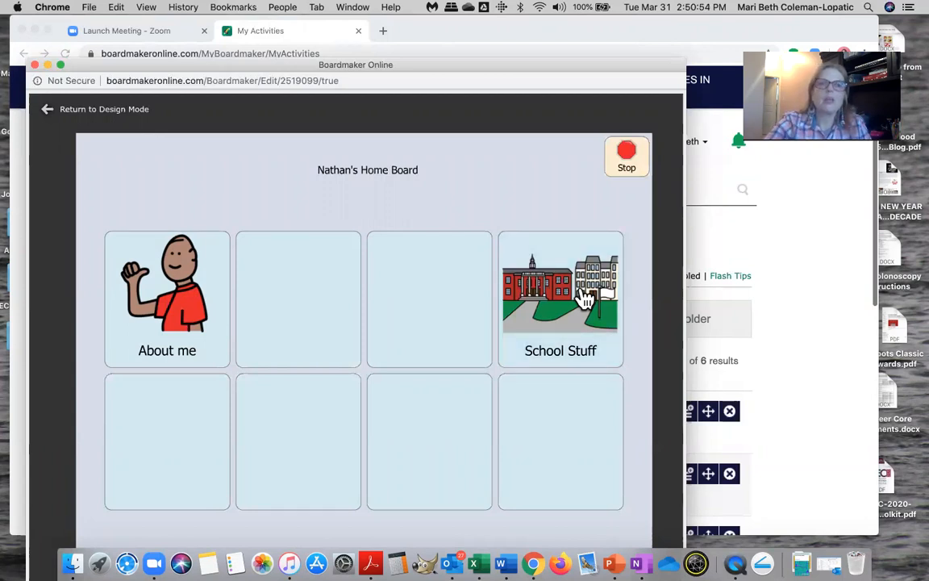
left_click(108, 112)
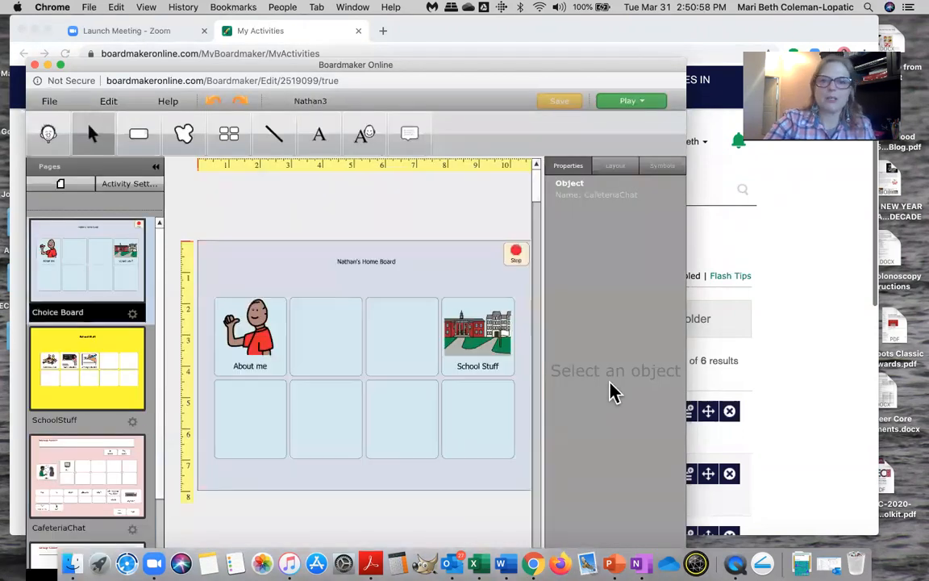
Remove the SpeakLabel action from the School Stuff button on the Choice Board page.
left_click(489, 355)
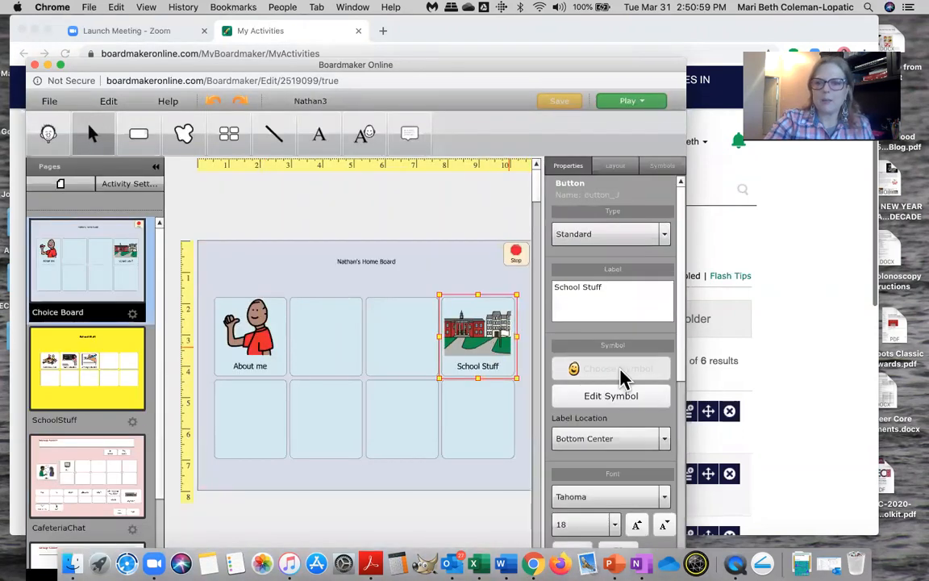
scroll(621, 377, "down", 5)
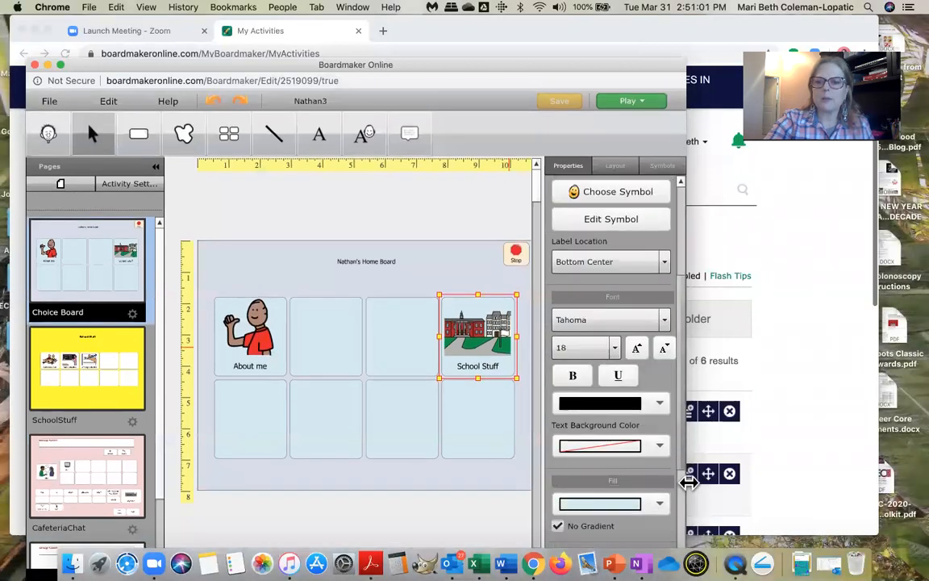
scroll(690, 482, "down", 5)
scroll(690, 524, "up", 4)
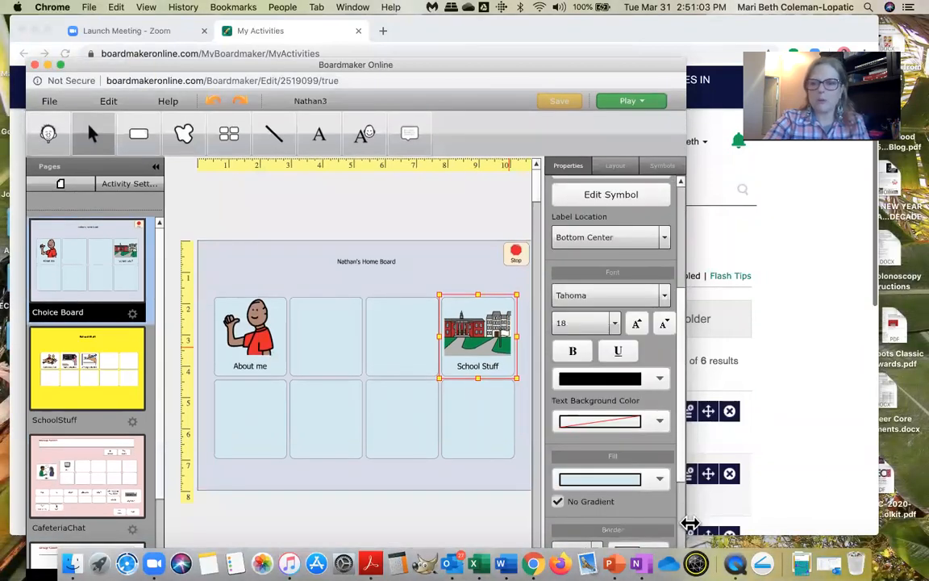
scroll(690, 524, "up", 3)
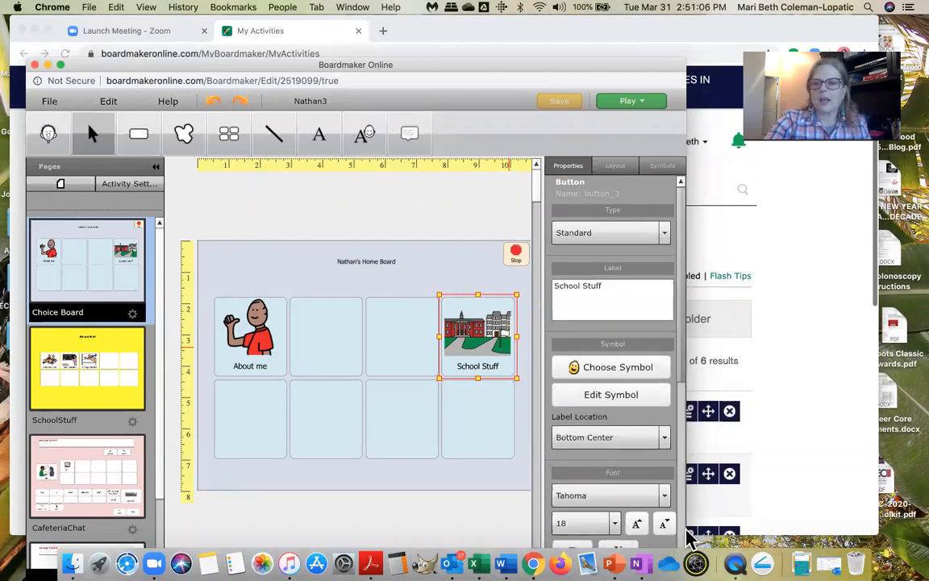
scroll(690, 537, "down", 5)
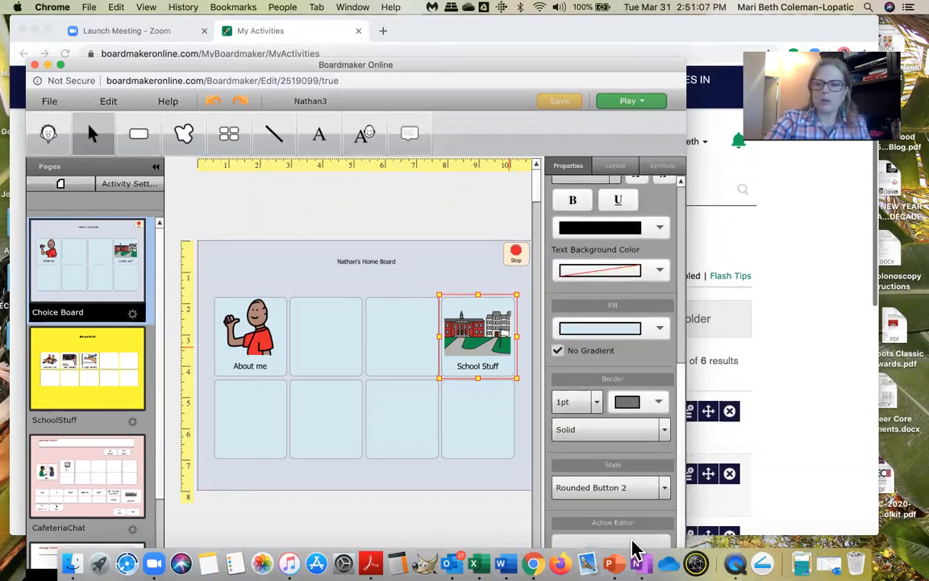
left_click(633, 542)
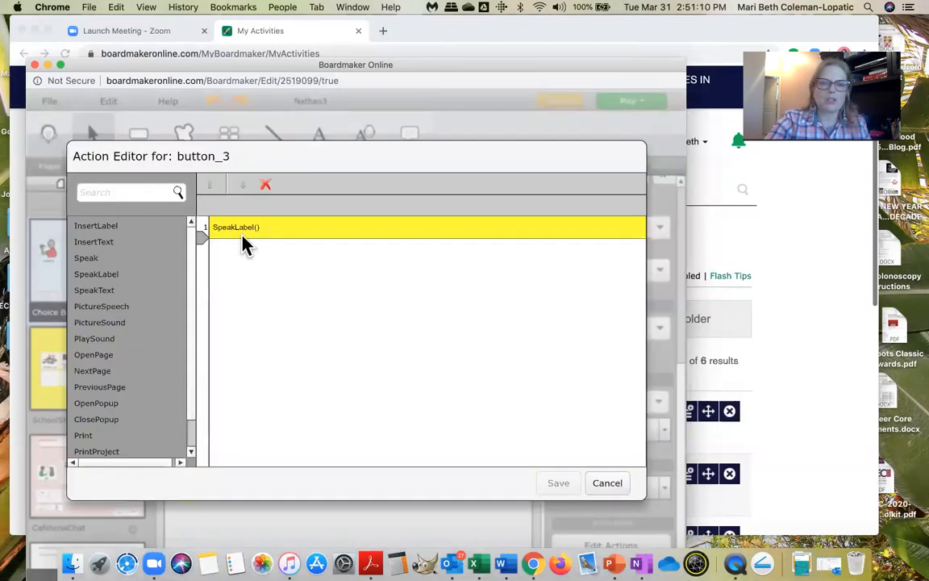
left_click(266, 187)
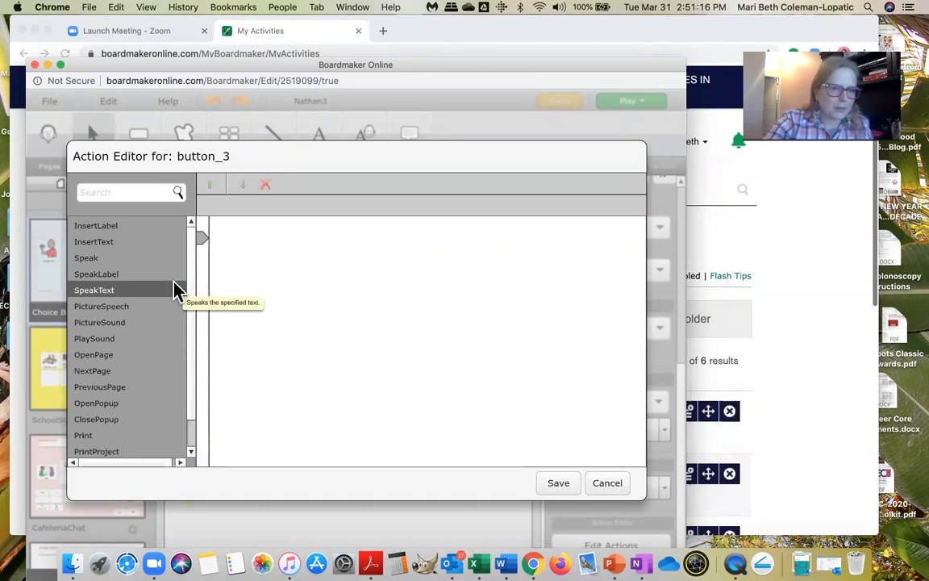
Add an OpenPage action targeting the SchoolStuff page to the School Stuff button and save its actions.
double_click(131, 355)
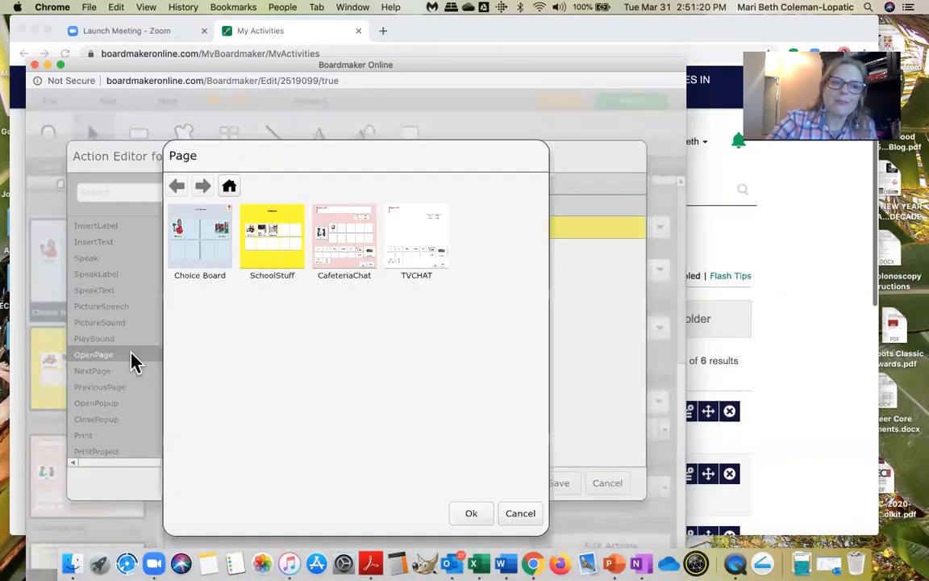
left_click(278, 238)
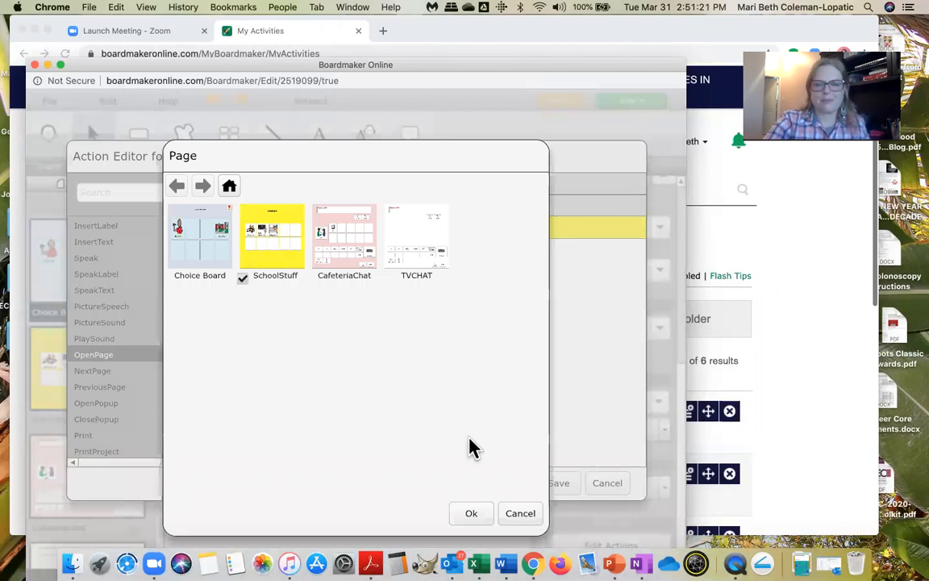
left_click(478, 516)
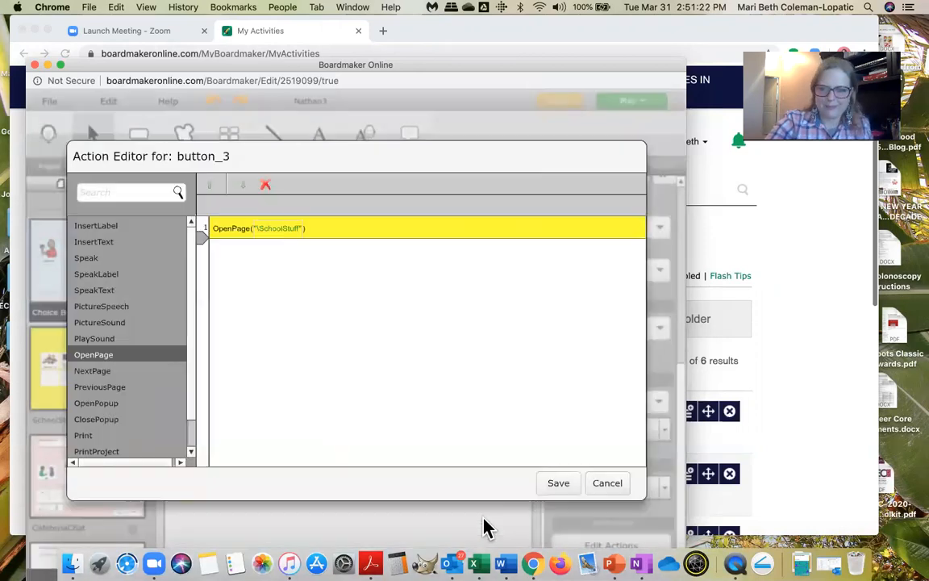
left_click(560, 488)
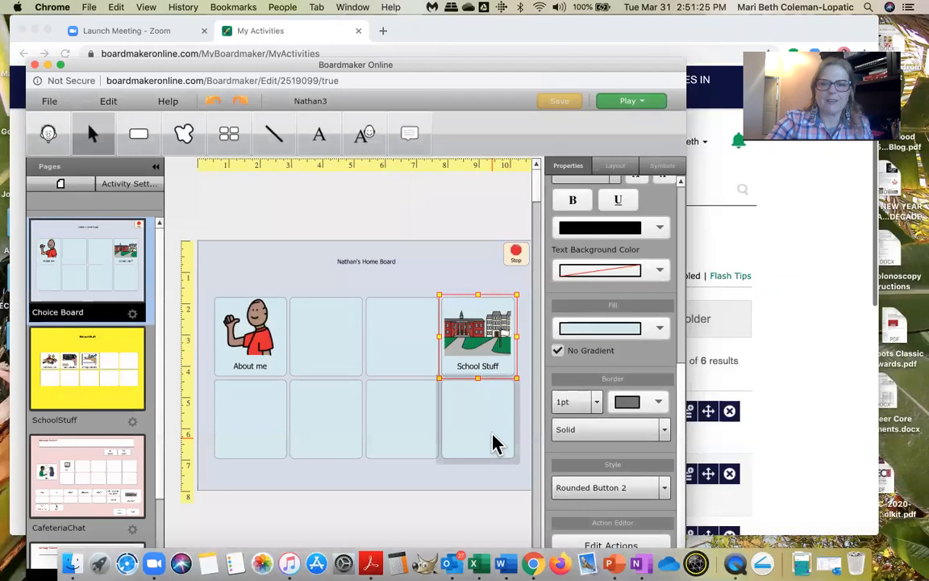
Play the activity and test the School Stuff and Cafeteria Chat buttons to reach the CafeteriaChat page.
left_click(494, 440)
left_click(632, 104)
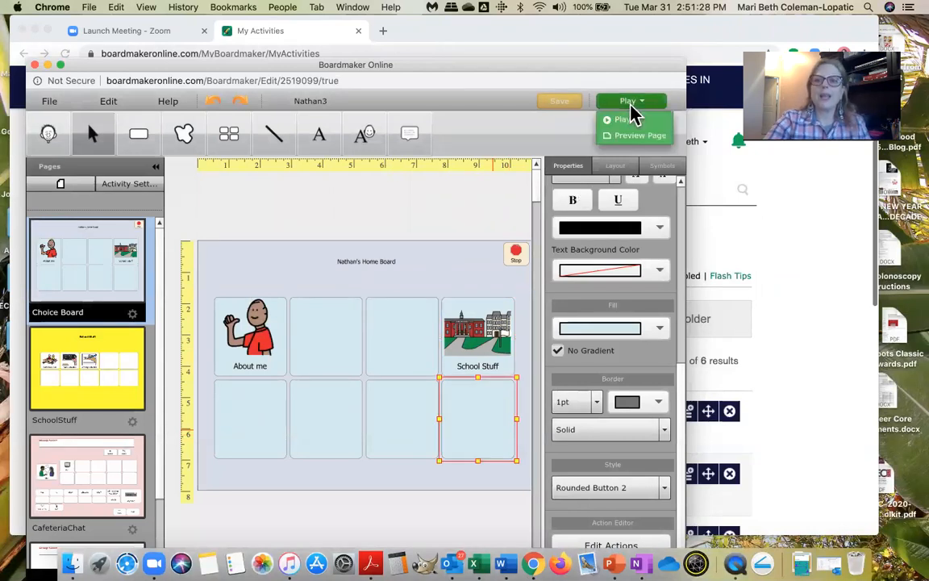
left_click(629, 121)
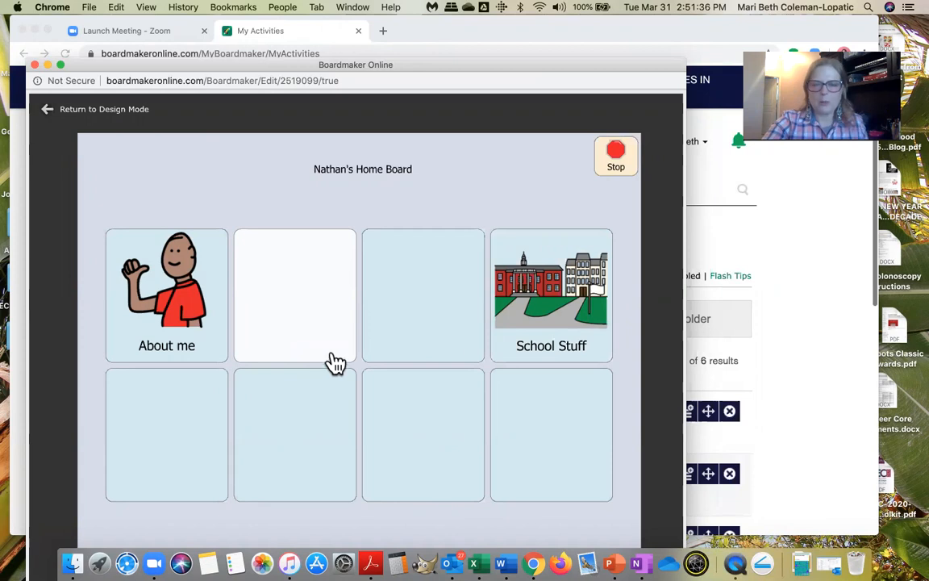
left_click(543, 322)
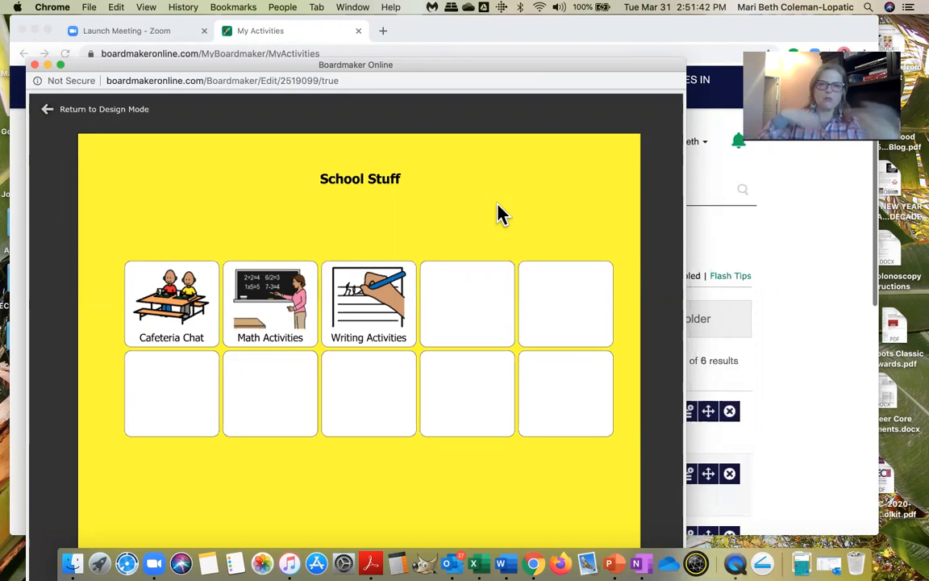
left_click(189, 307)
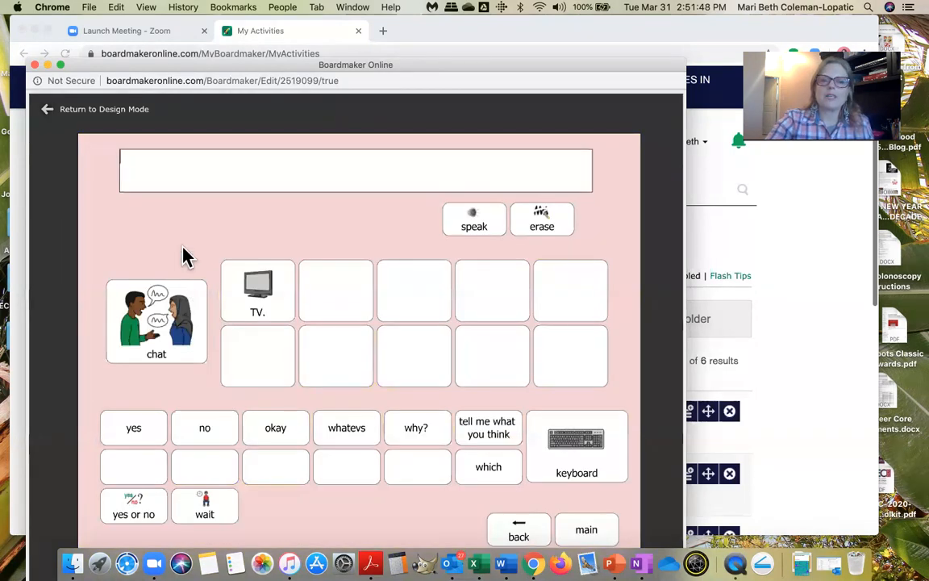
Compose the message "Let's chat about TV." with the chat and TV. buttons and have it spoken.
left_click(157, 306)
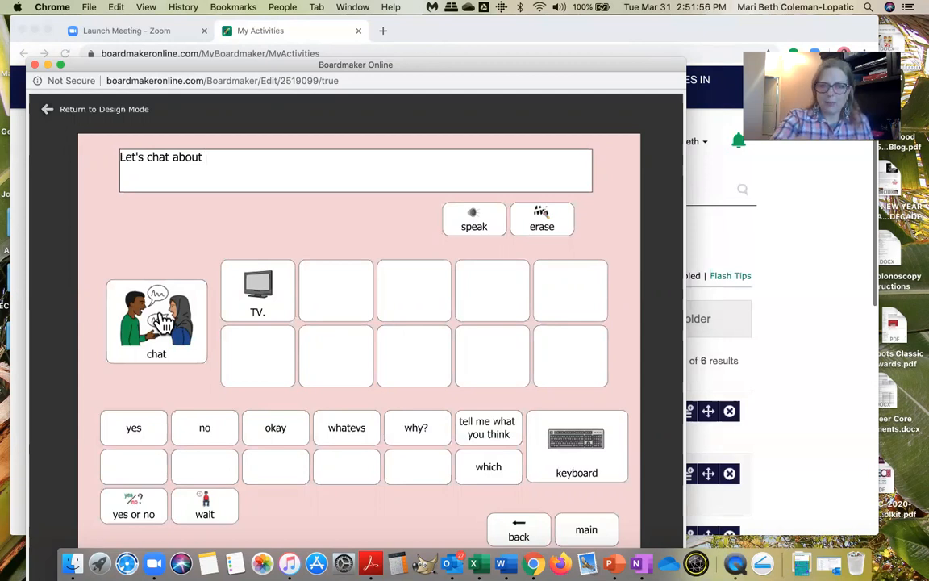
left_click(258, 301)
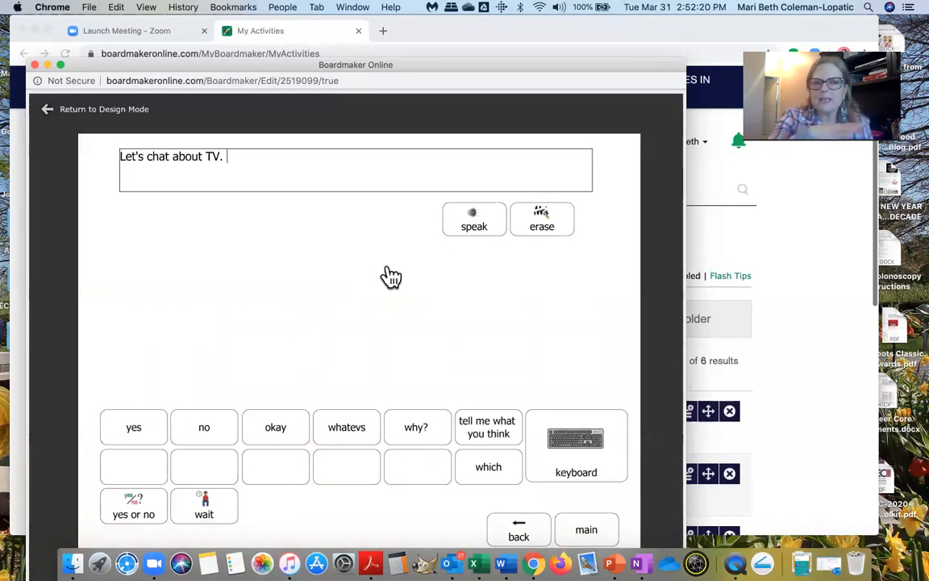
left_click(475, 224)
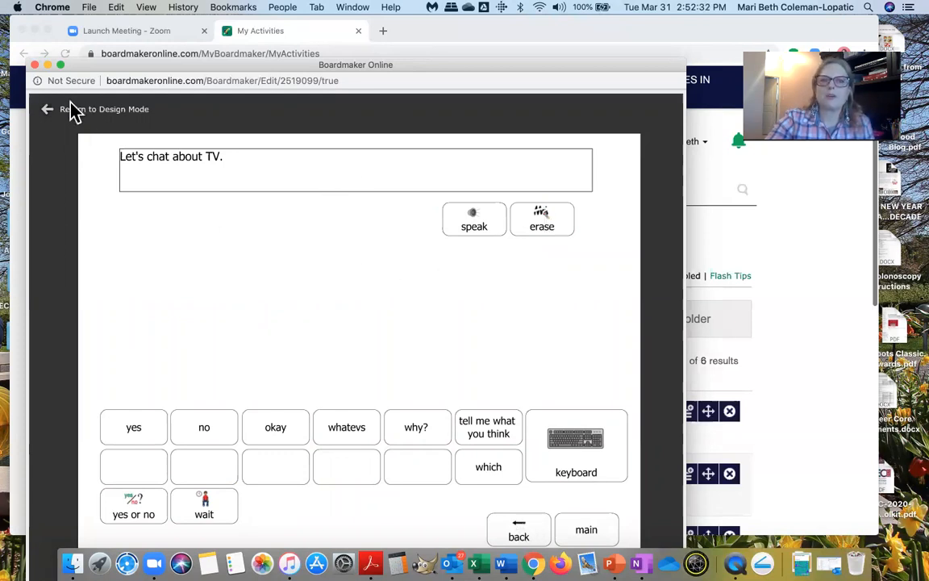
Reposition the activity window on the screen and close it.
left_click_drag(264, 61, 255, 36)
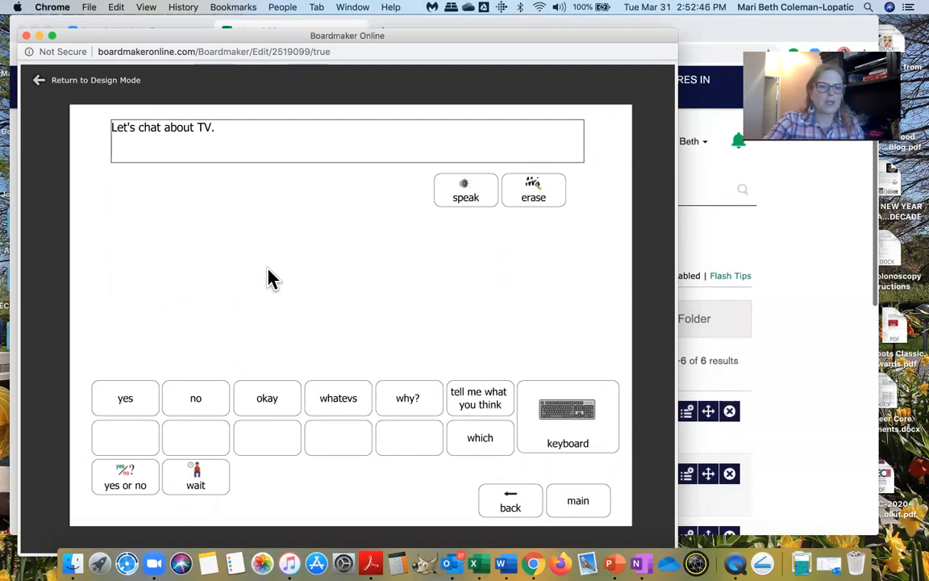
mouse_move(207, 36)
left_mouse_down()
mouse_move(210, 78)
mouse_move(205, 52)
left_mouse_up()
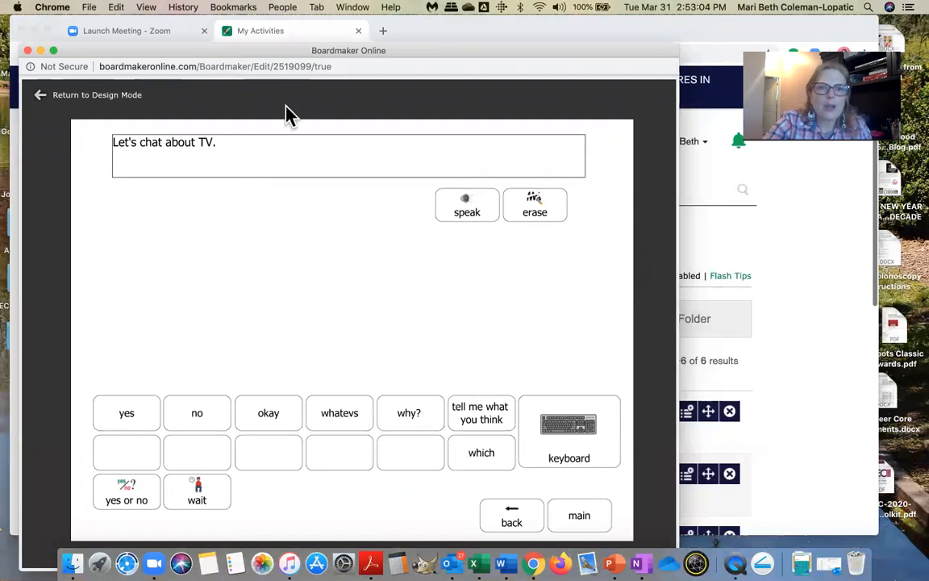
left_click_drag(269, 110, 262, 52)
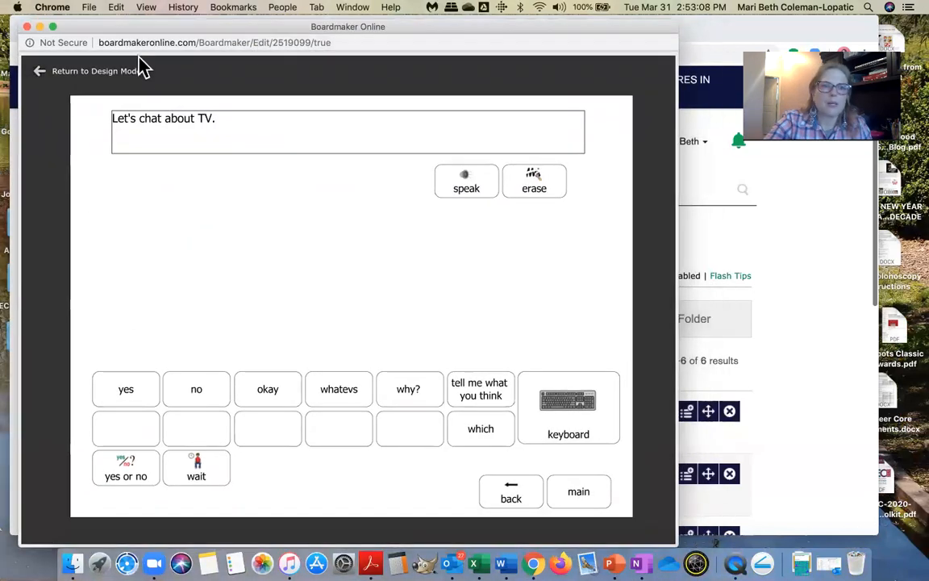
left_click(28, 28)
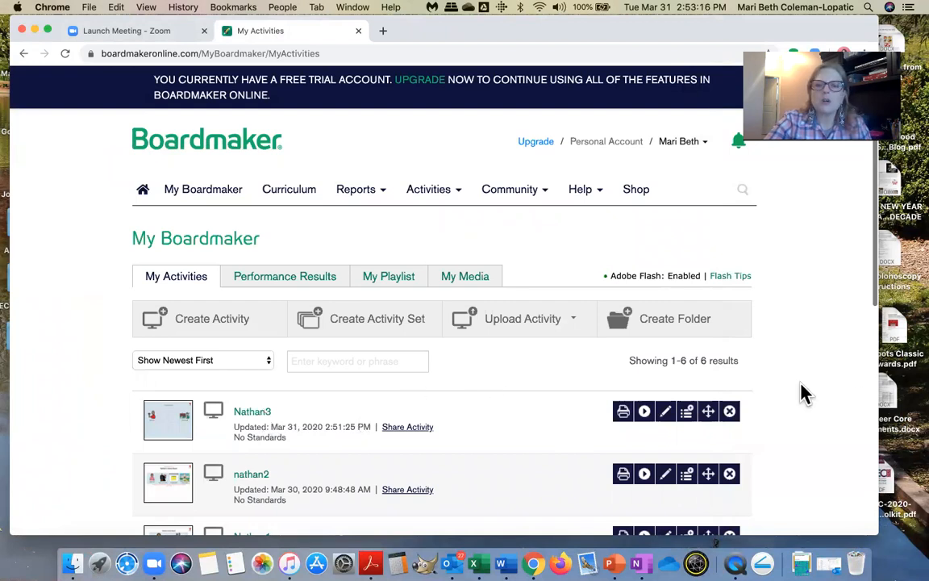
Try to open the Nathan3 activity from the My Activities list and exit the unresponsive page.
scroll(803, 393, "down", 3)
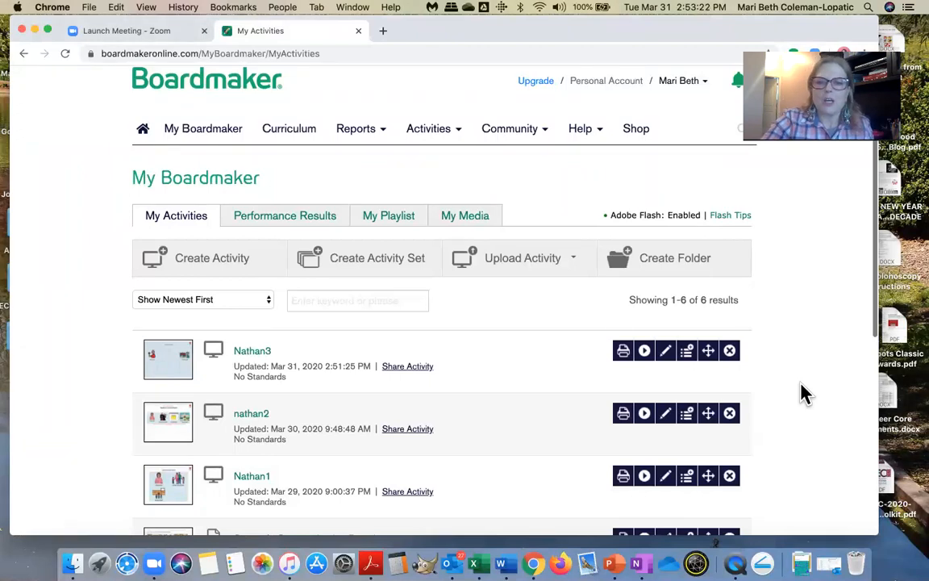
left_click(269, 352)
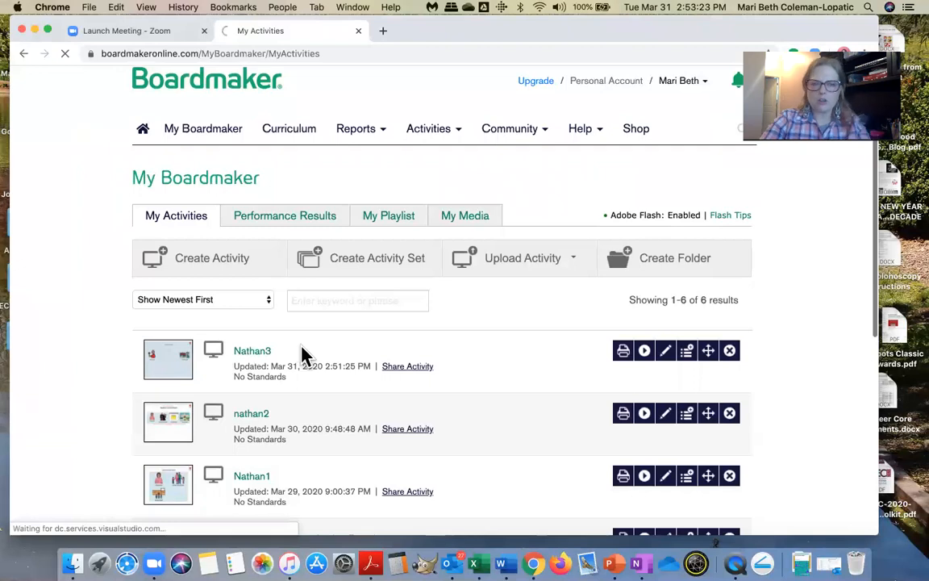
scroll(816, 307, "down", 5)
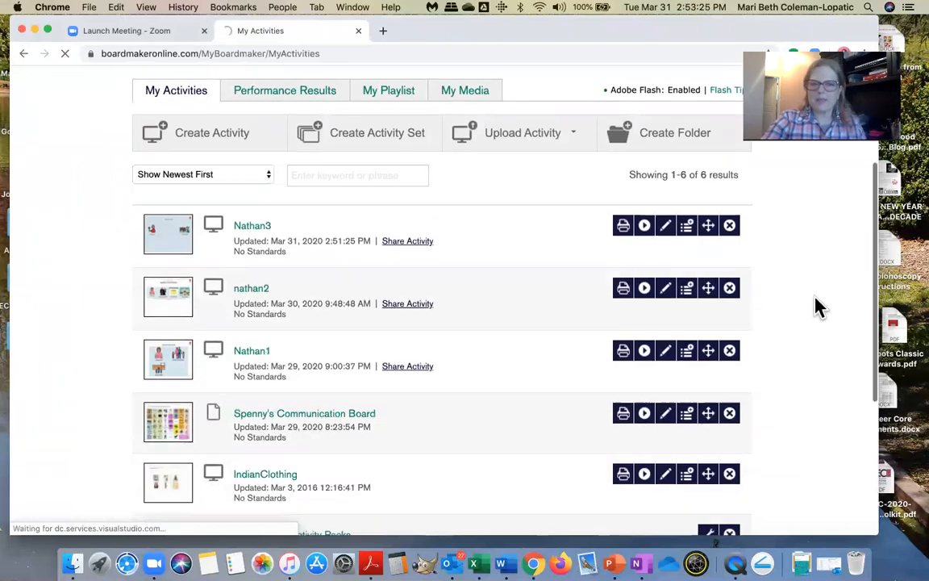
scroll(816, 306, "up", 4)
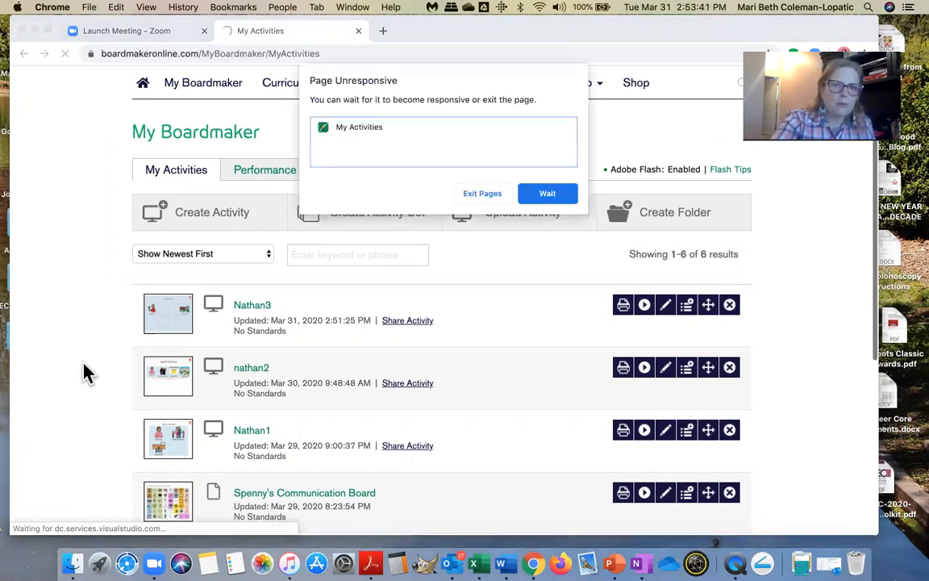
left_click(377, 136)
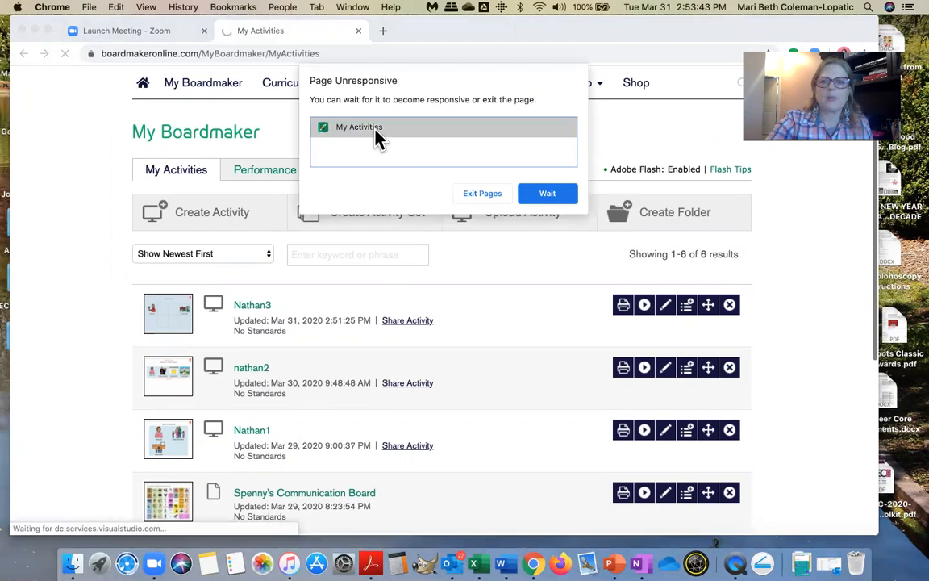
left_click(482, 194)
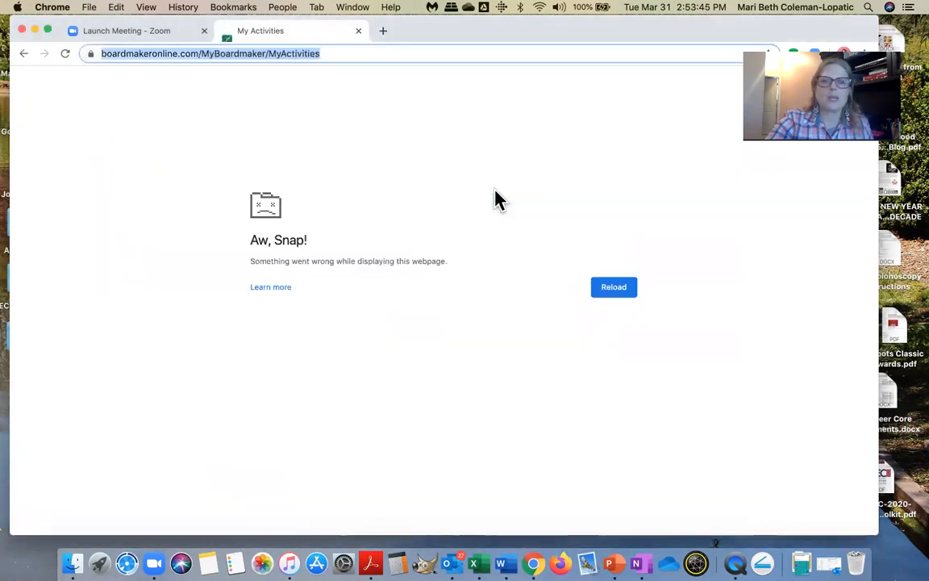
Open a new browser tab and search the web for "boardmaker online".
left_click_drag(291, 36, 292, 69)
left_click(230, 59)
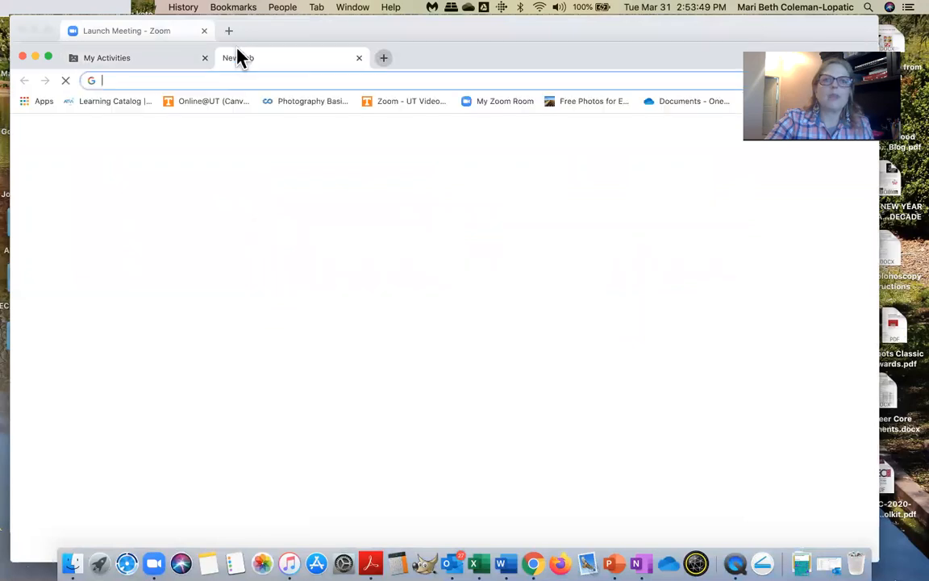
left_click(230, 31)
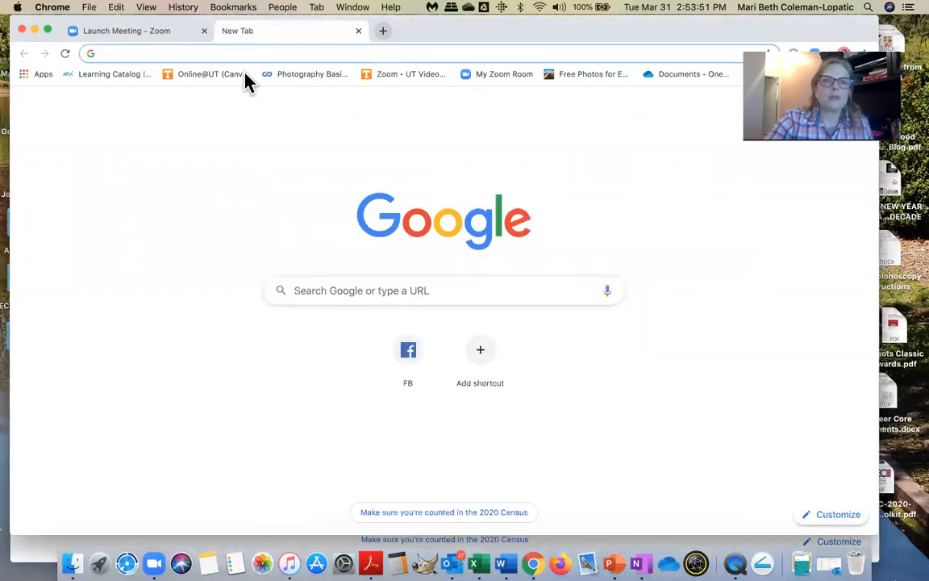
type("boardmaker online")
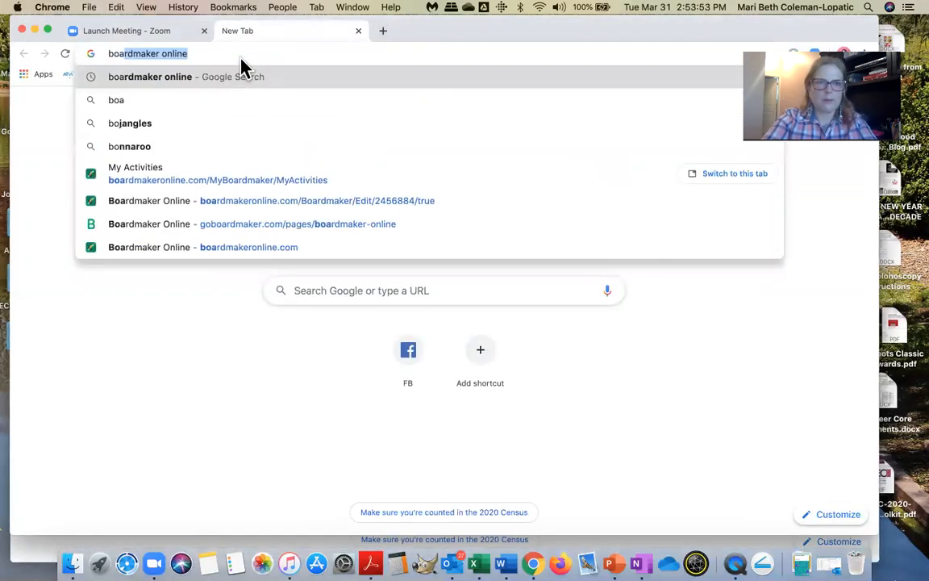
key("Return")
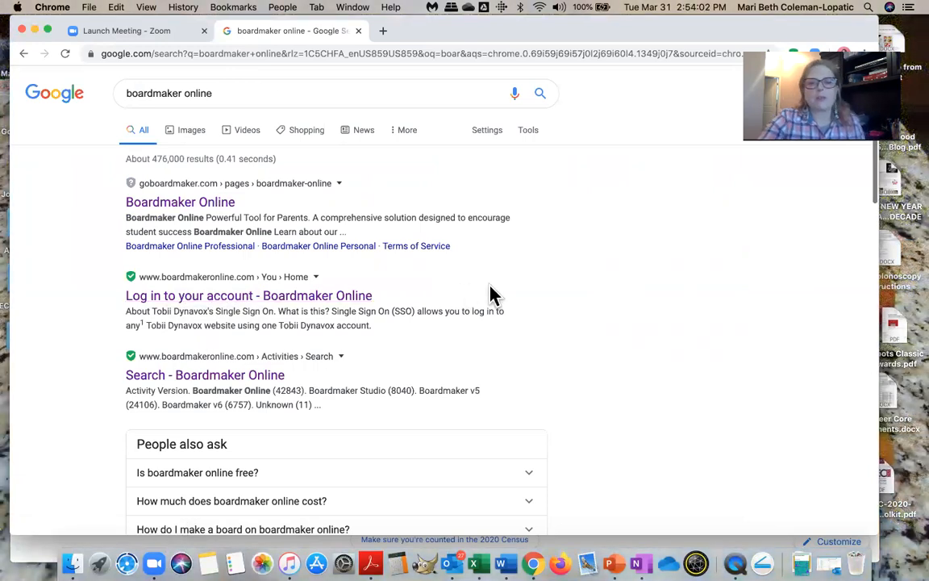
Go to the Boardmaker Online account from the search results and open the Nathan3 activity in My Boardmaker.
left_click(353, 297)
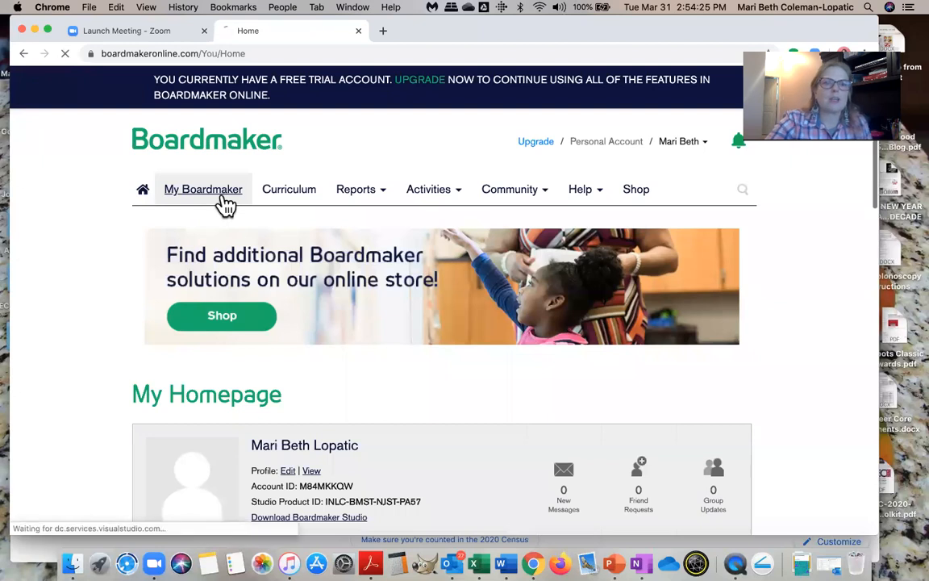
left_click(224, 199)
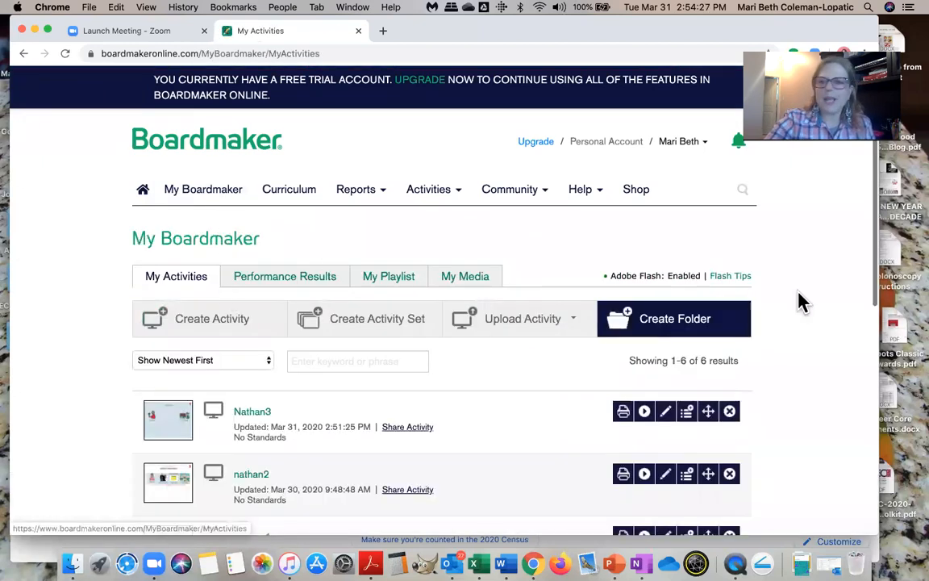
scroll(89, 401, "down", 1)
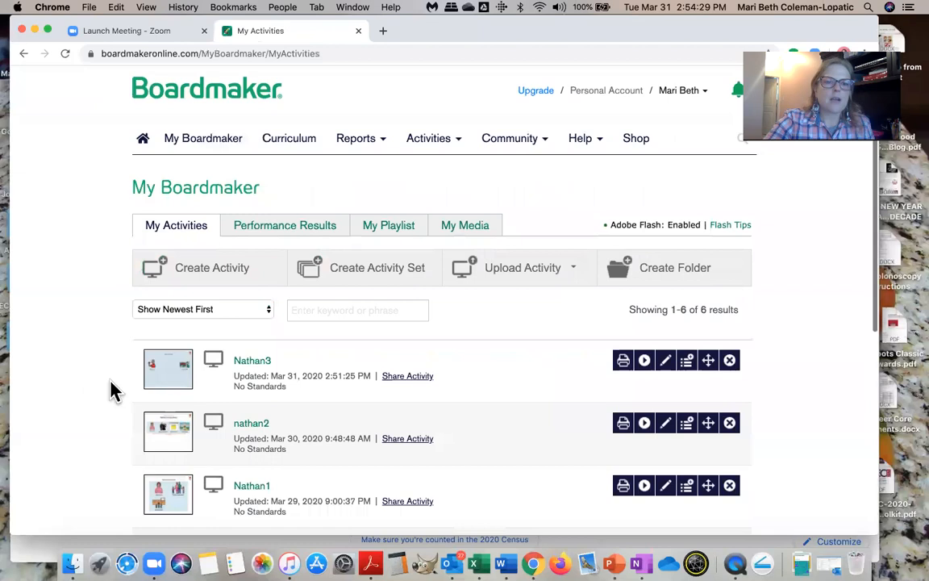
left_click(255, 365)
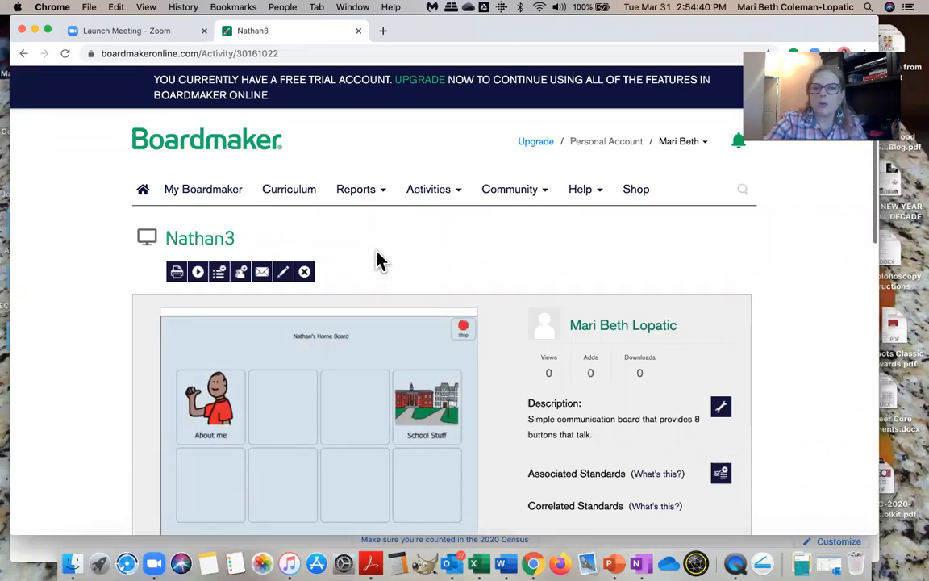
Open the Nathan3 activity for editing from its activity page.
left_click(283, 272)
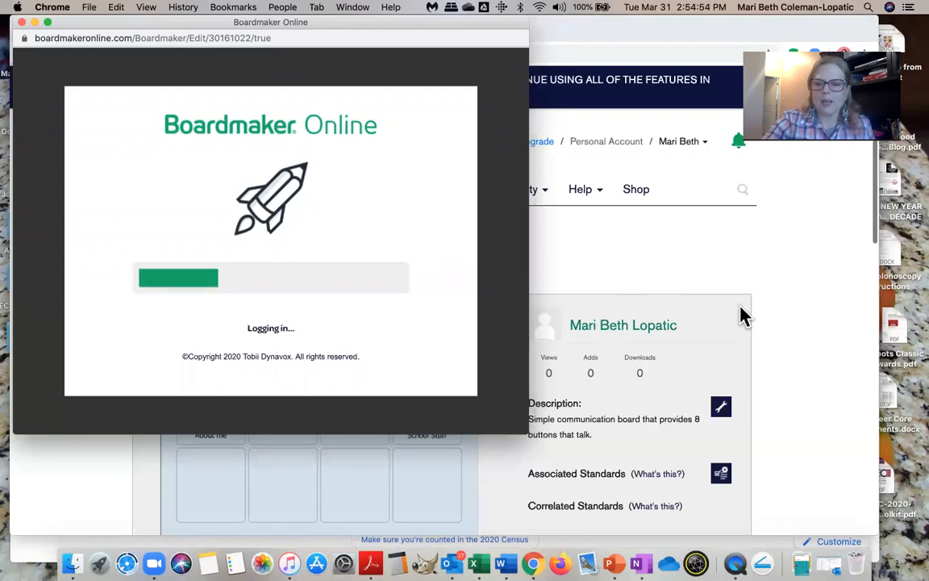
scroll(778, 360, "down", 5)
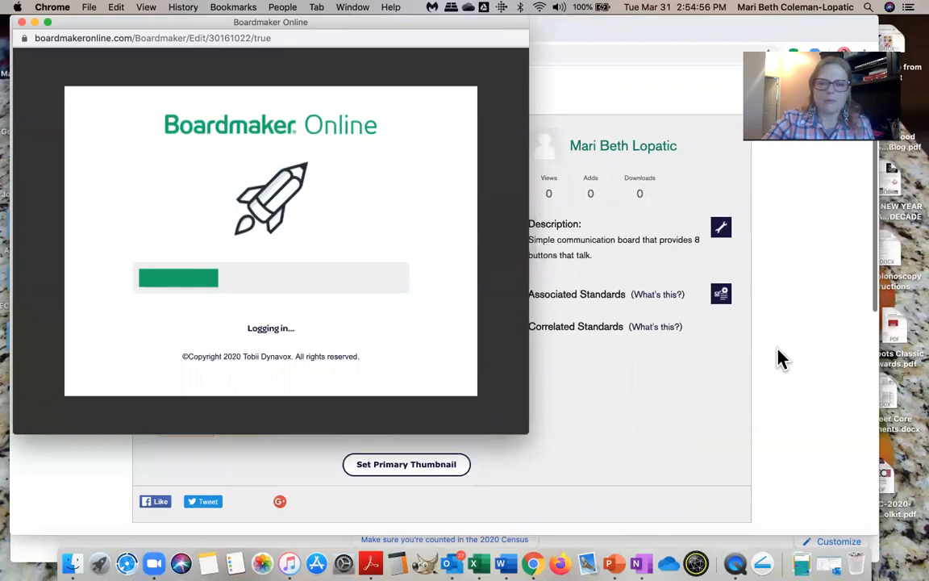
scroll(778, 359, "up", 1)
scroll(781, 357, "up", 4)
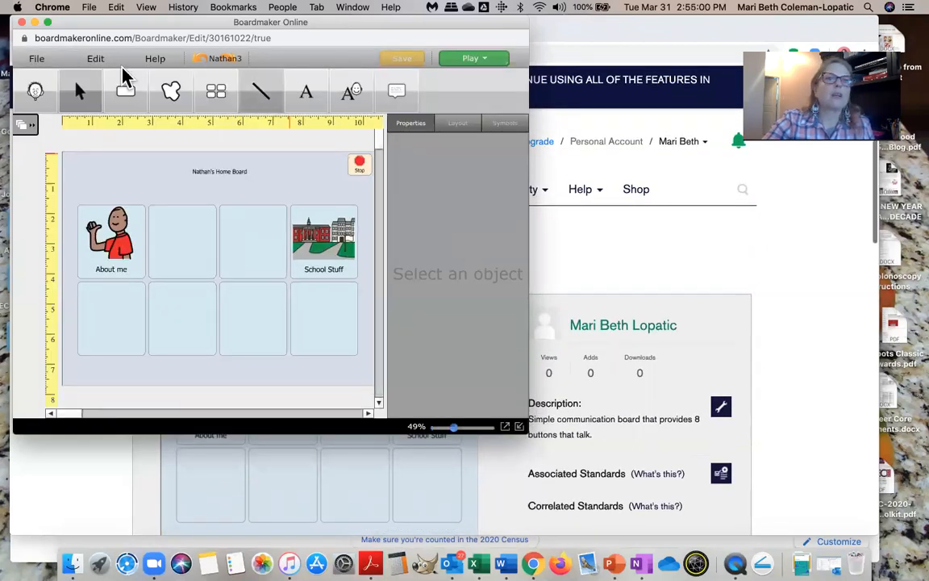
Check which editing and file commands the editor offers and leave it without saving.
left_click(102, 68)
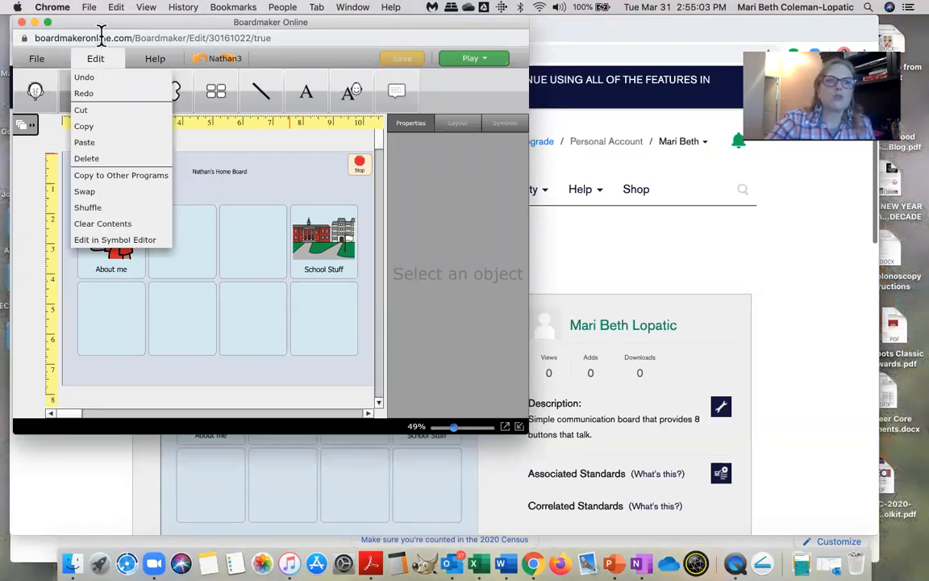
left_click(41, 59)
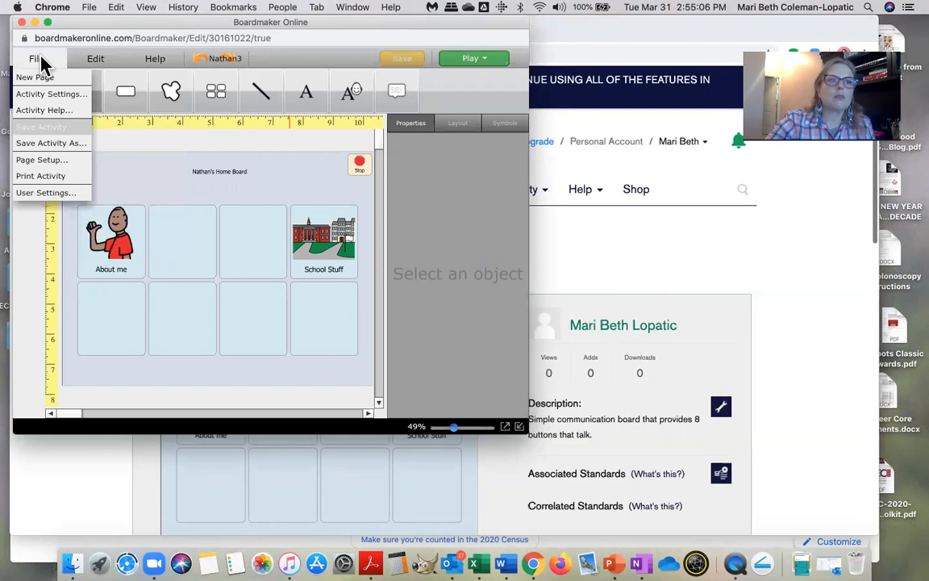
left_click(22, 21)
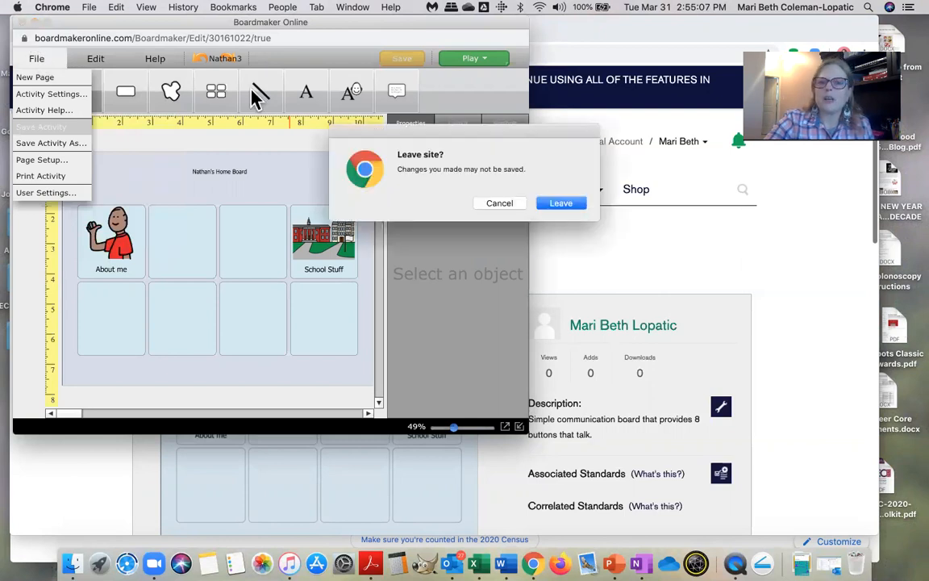
left_click(570, 204)
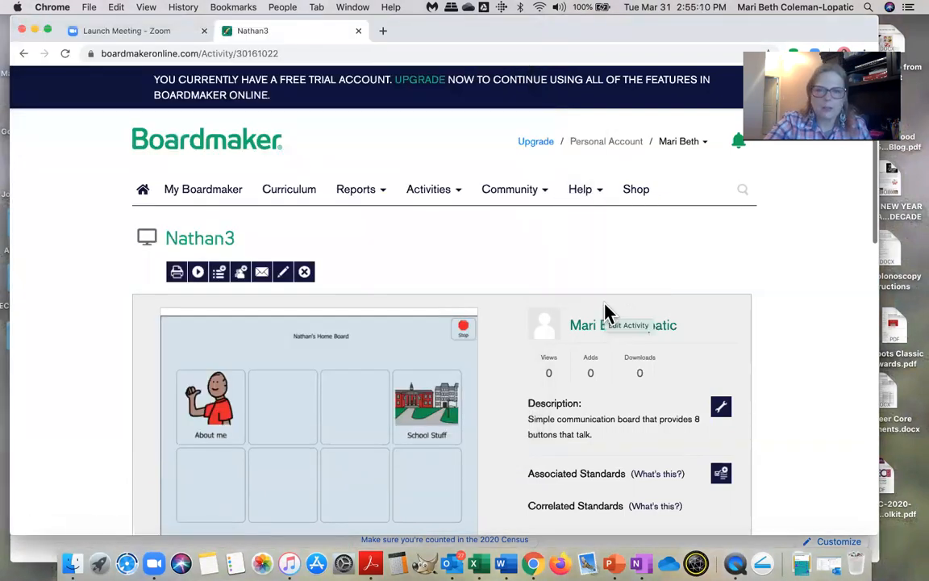
Look over the preview, page thumbnails and details on the Nathan3 activity page.
scroll(425, 270, "down", 3)
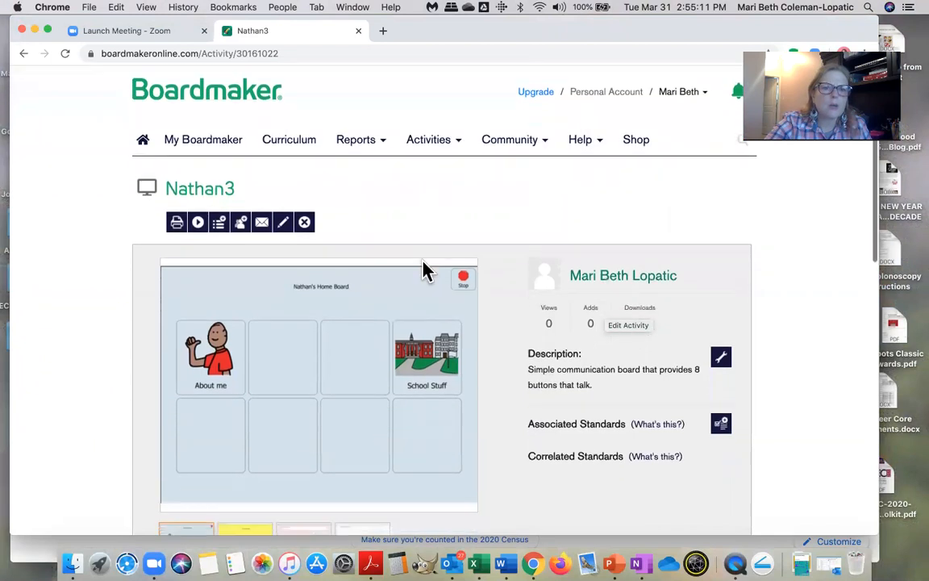
scroll(425, 270, "down", 4)
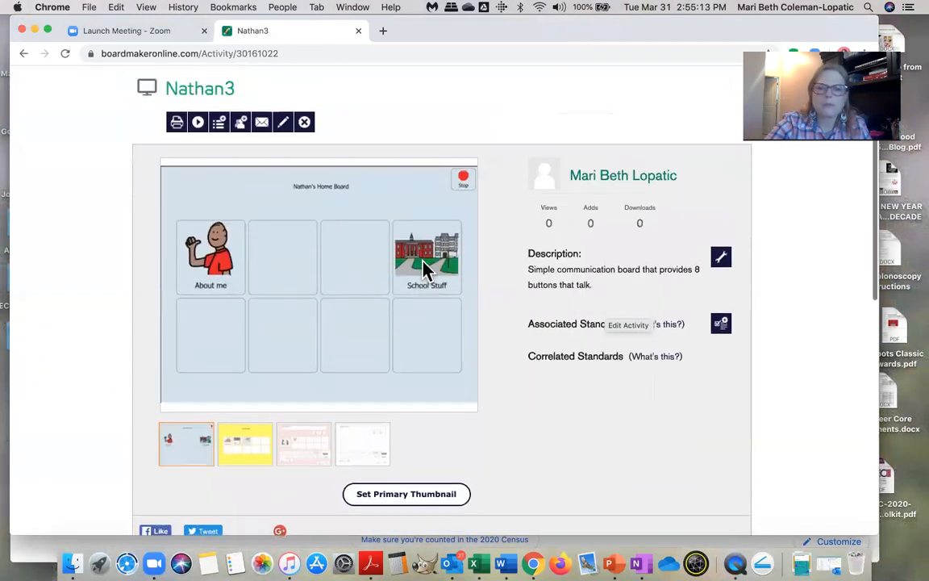
scroll(425, 270, "up", 3)
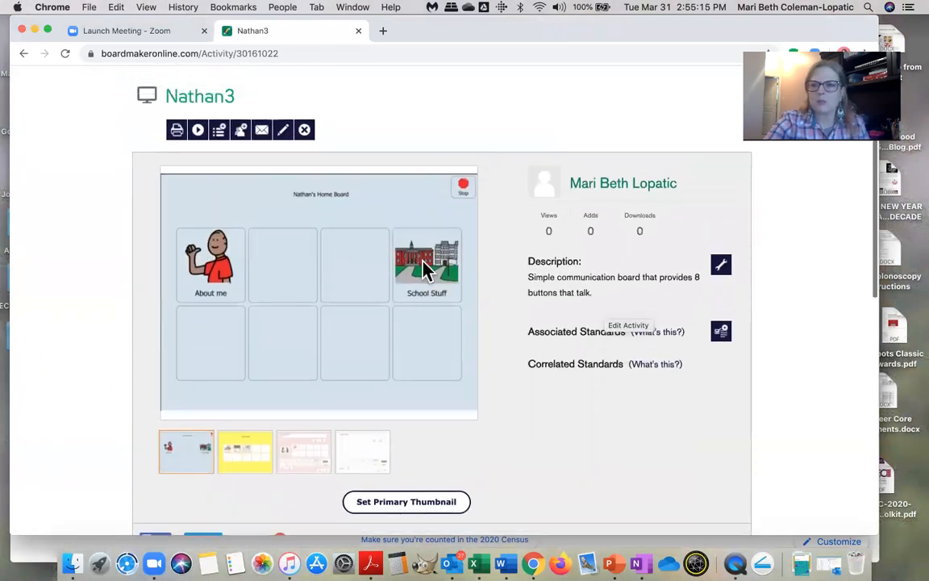
Open the Nathan3 activity's details for editing and replace its description with UTKSPED2020.
left_click(723, 269)
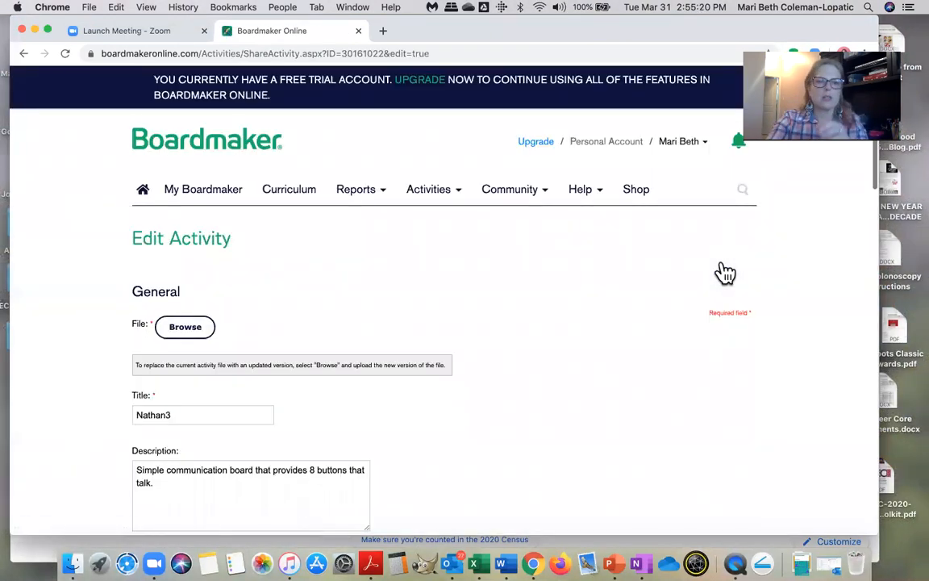
scroll(549, 291, "down", 5)
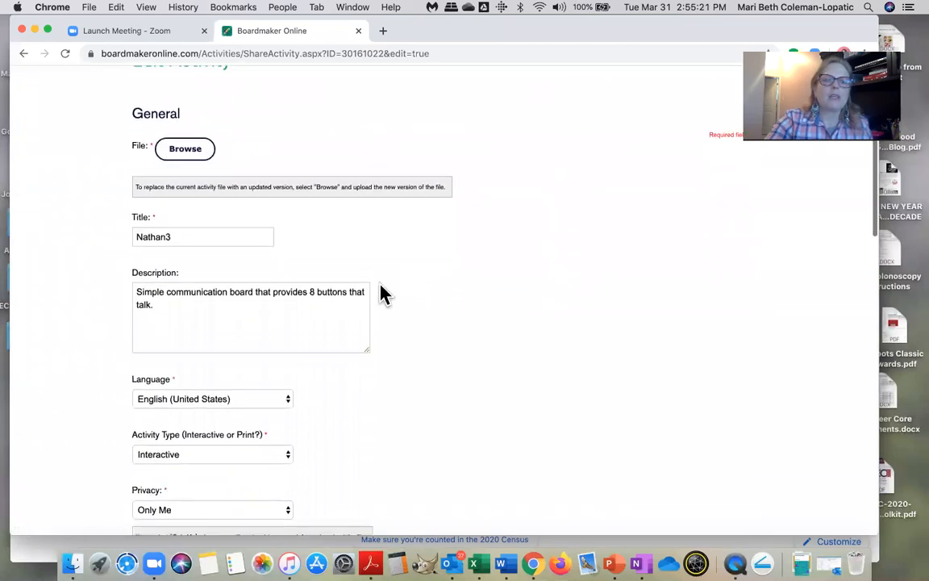
key("super+a")
key("BackSpace")
type("UTKSPED2020")
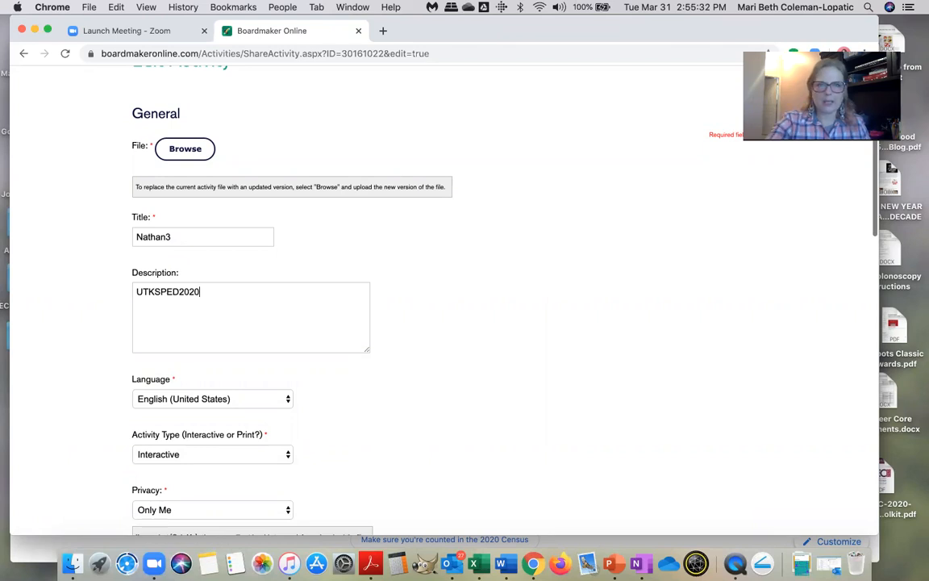
Replace the activity's title with the author's name followed by 490Board.
left_click_drag(174, 238, 84, 246)
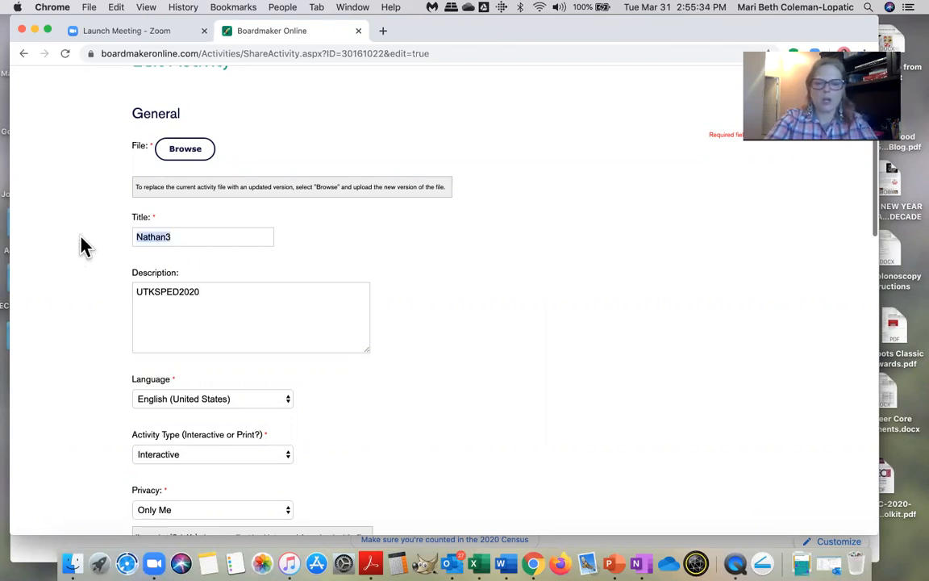
type("C")
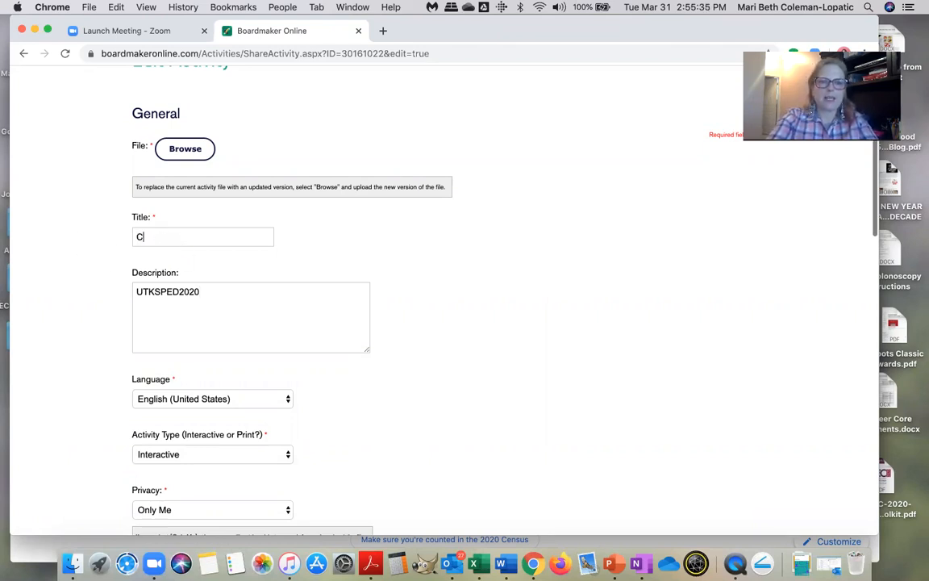
type("OleMBCOLEMAN490")
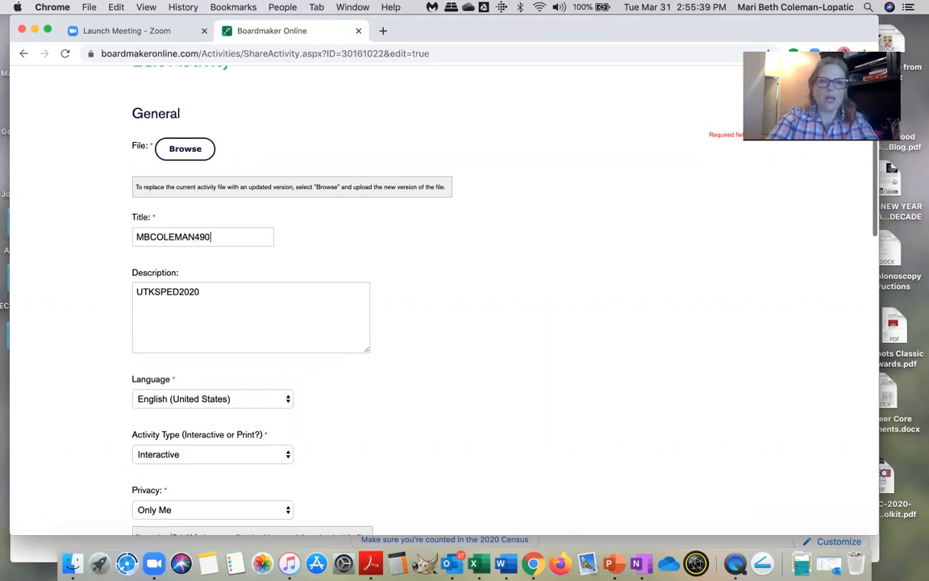
type("Board")
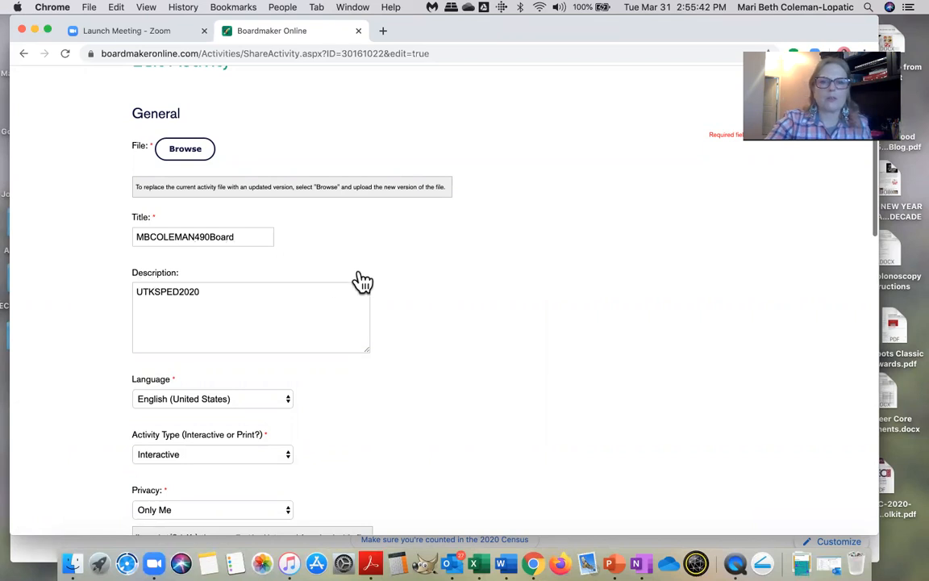
Set the activity's privacy to Everyone.
scroll(454, 271, "down", 5)
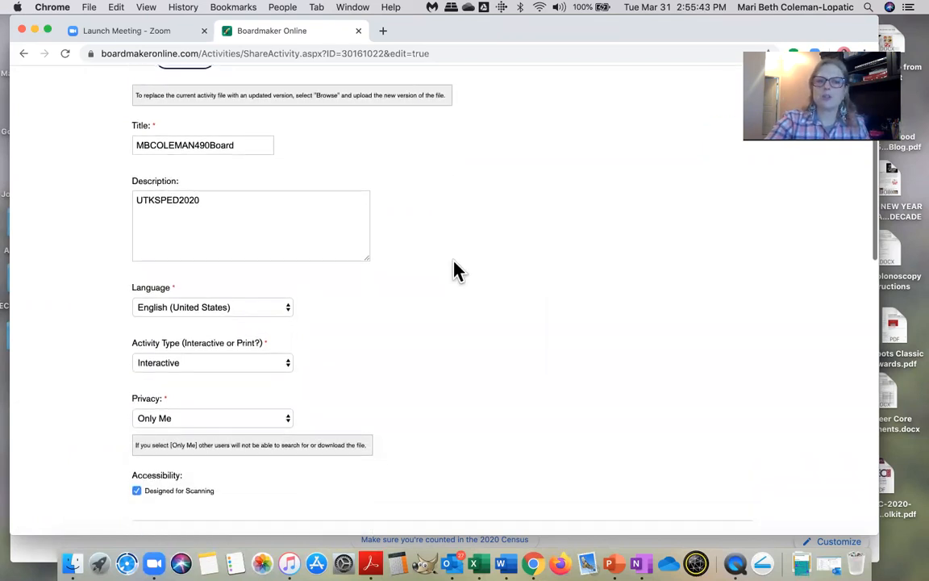
scroll(454, 270, "down", 6)
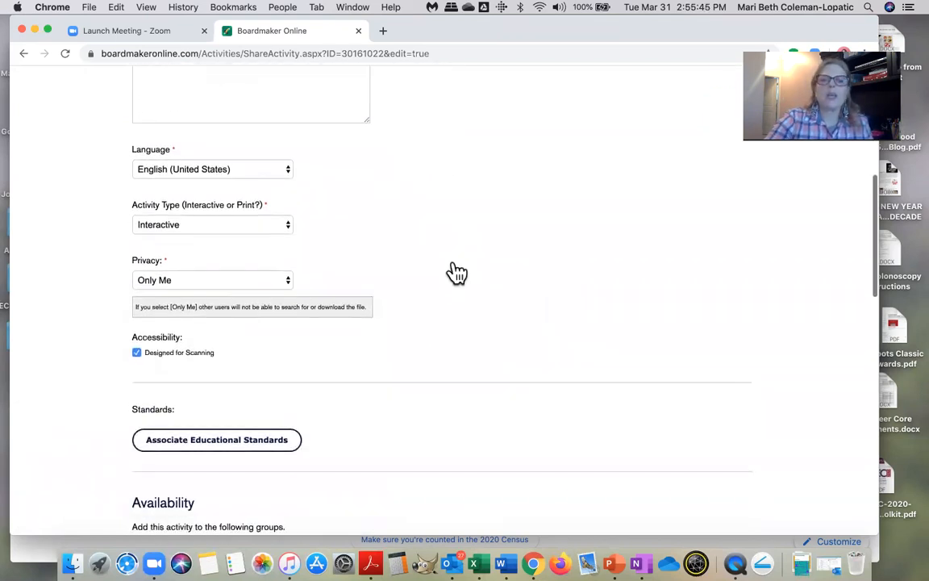
left_click(289, 282)
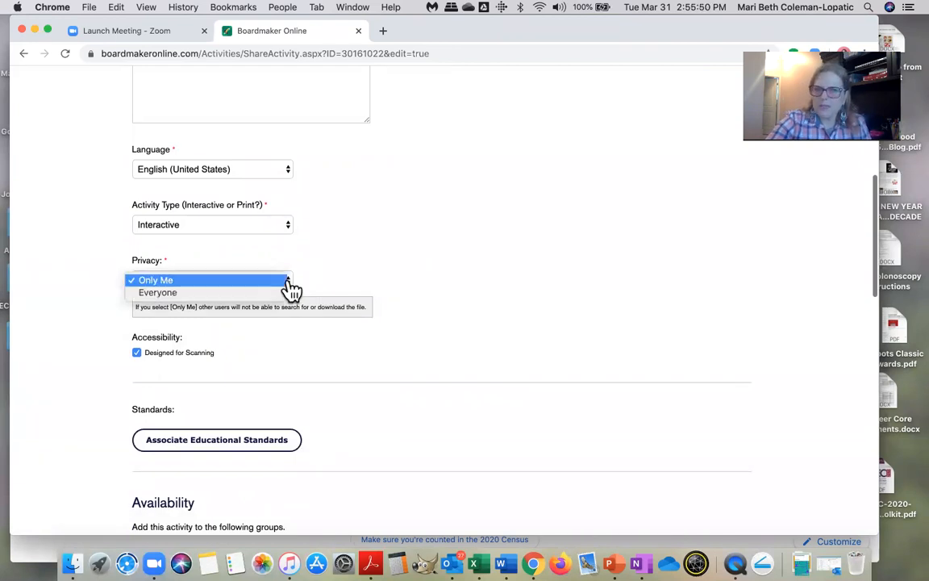
left_click(269, 306)
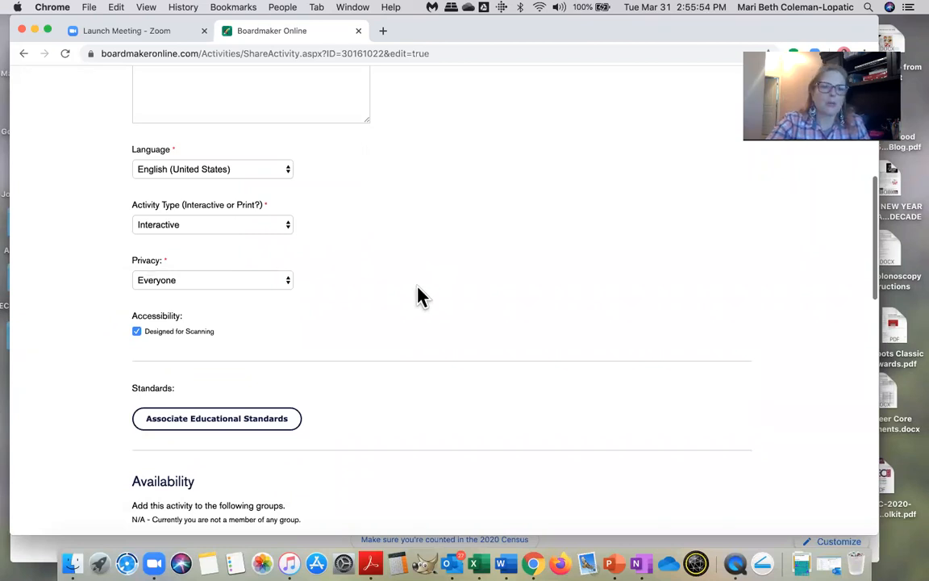
Review the standards, grade level, categorization and tag options, and update the file without filling them in.
scroll(418, 297, "down", 2)
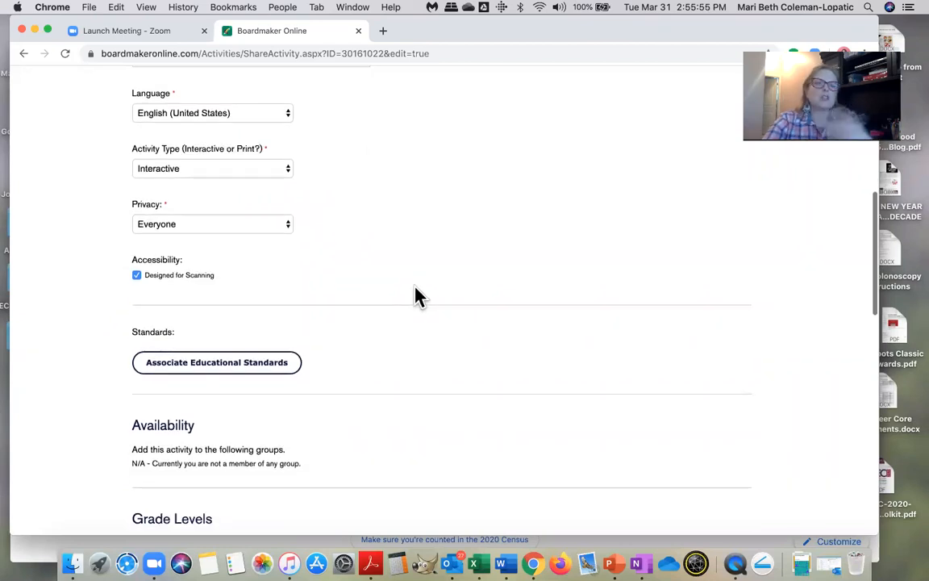
scroll(418, 297, "down", 5)
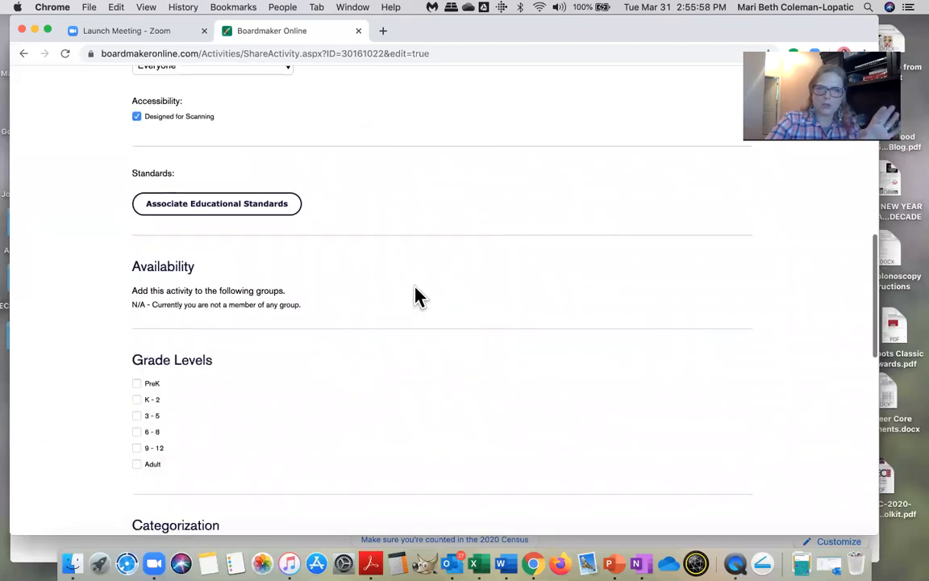
scroll(418, 297, "down", 4)
scroll(418, 299, "up", 2)
scroll(418, 298, "up", 2)
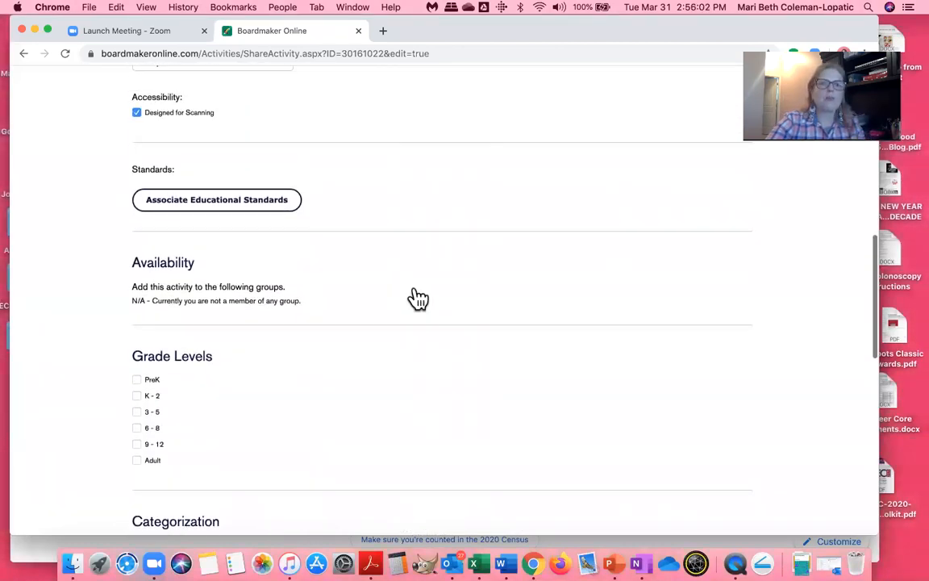
scroll(416, 295, "down", 15)
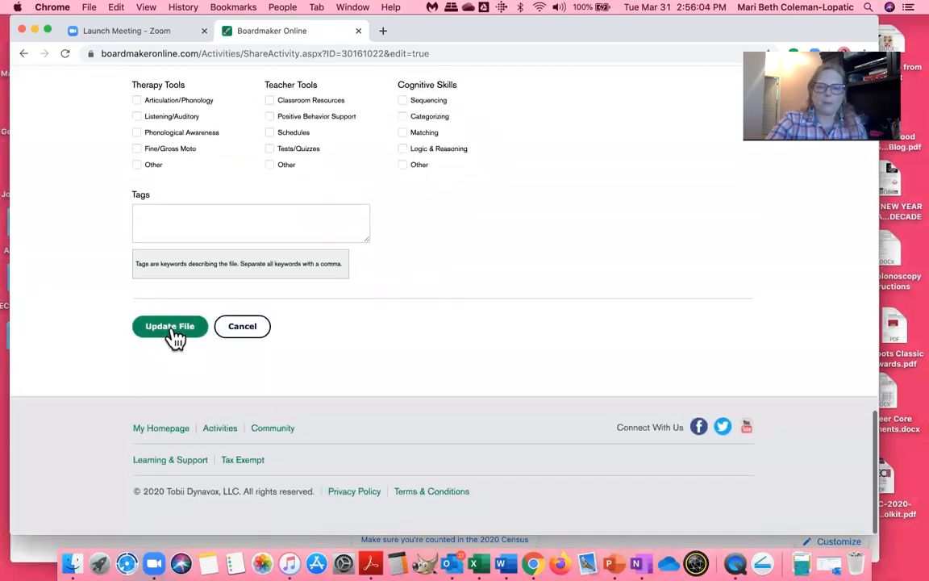
left_click(171, 328)
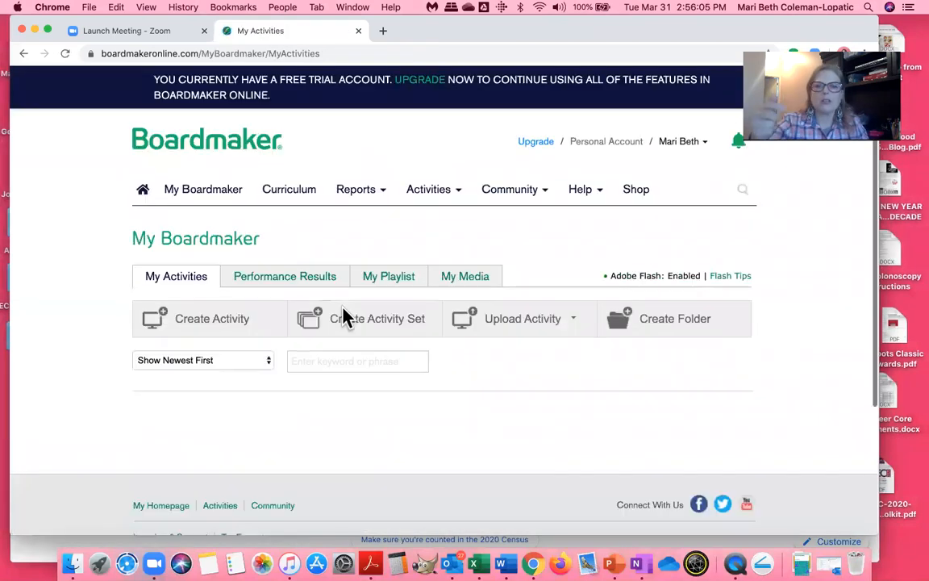
Look over the My Activities list, view the nathan2 activity page and return to the list.
scroll(845, 353, "down", 3)
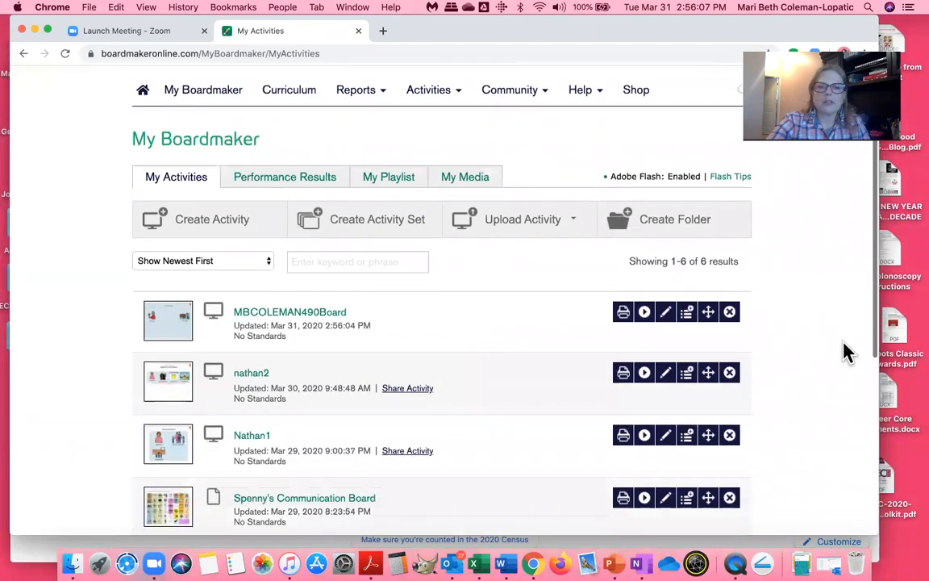
scroll(845, 353, "down", 1)
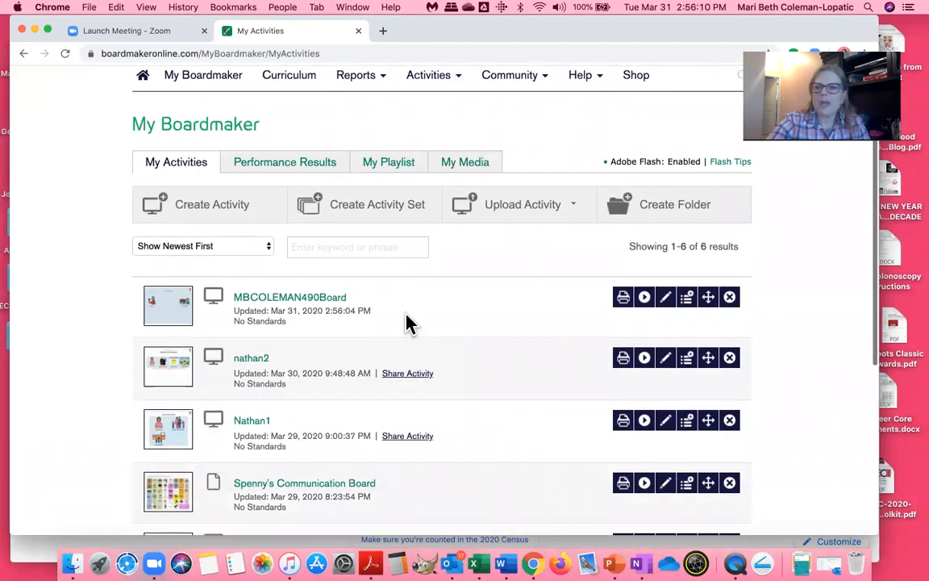
left_click(260, 362)
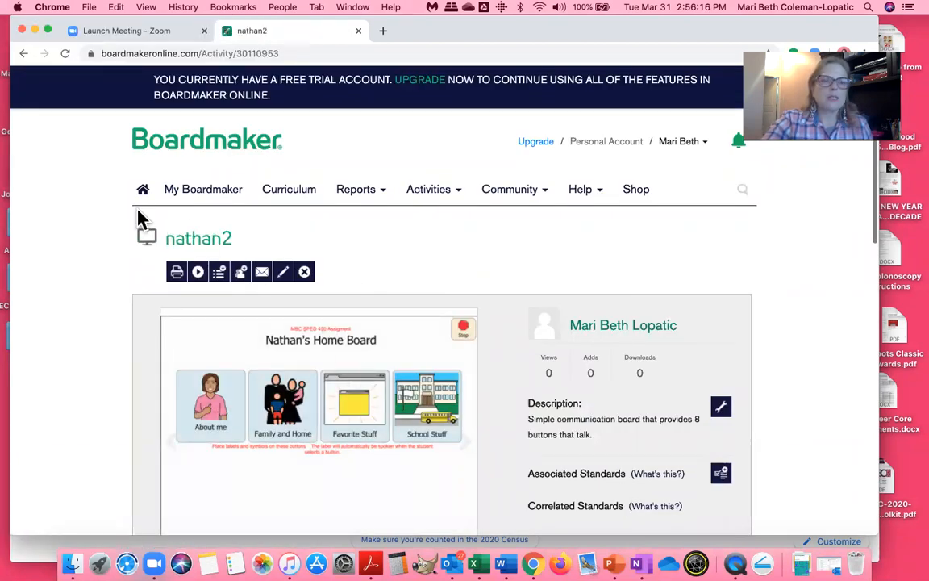
left_click(24, 54)
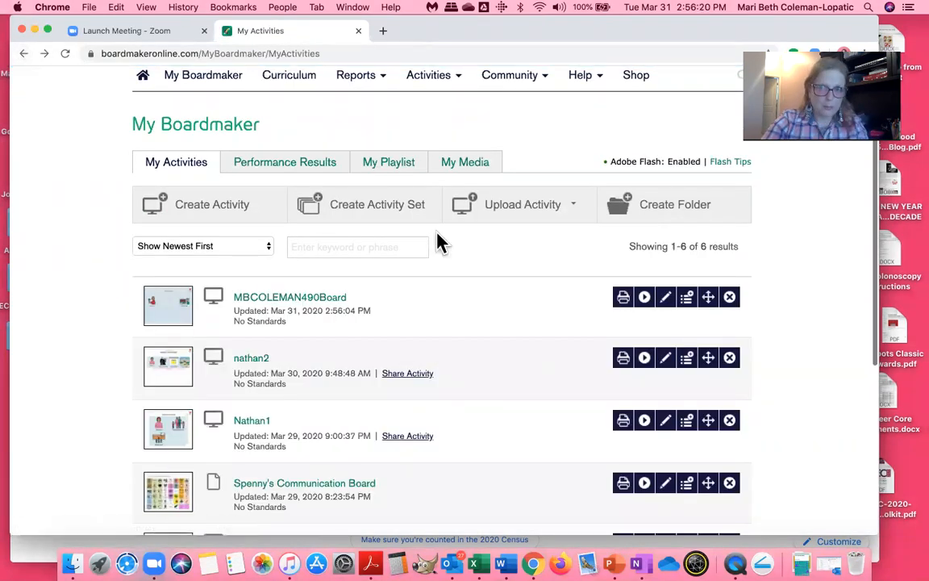
Open the renamed activity in the editor, expand its page list and go to the CafeteriaChat page.
left_click(295, 300)
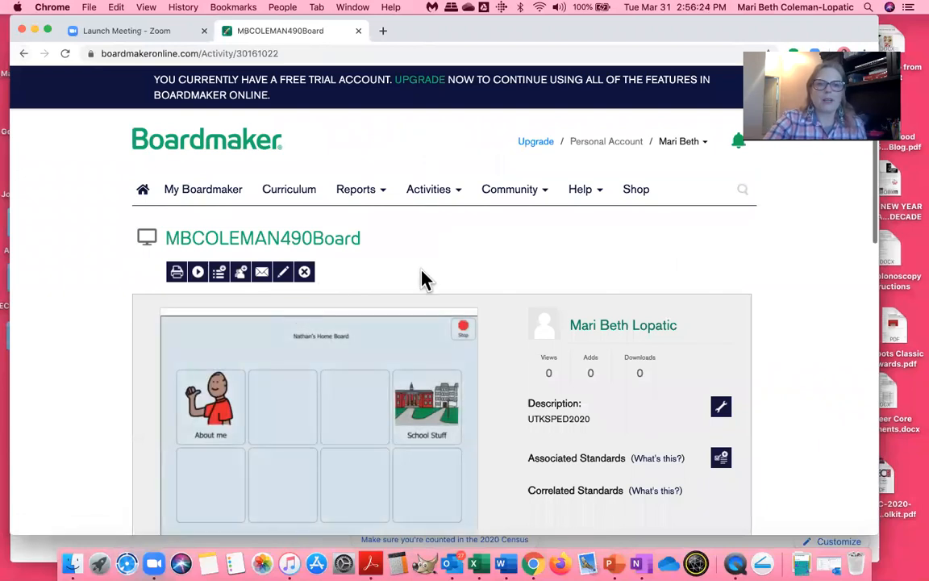
left_click(288, 273)
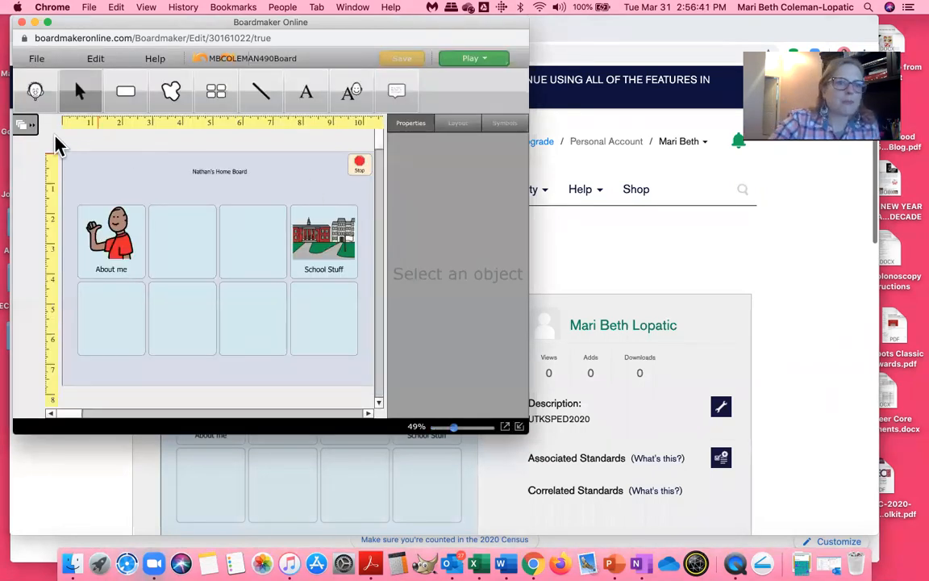
left_click(24, 137)
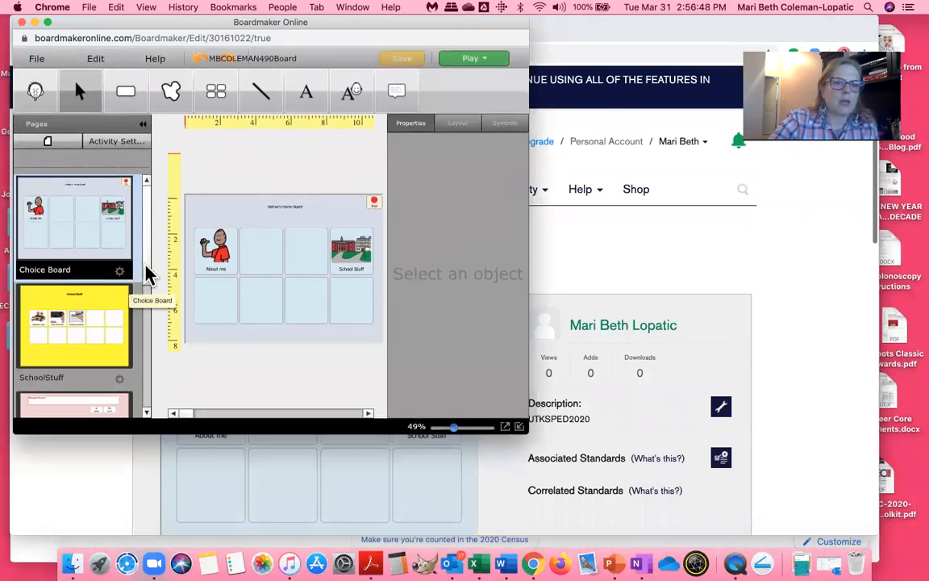
scroll(129, 307, "down", 5)
left_click(93, 242)
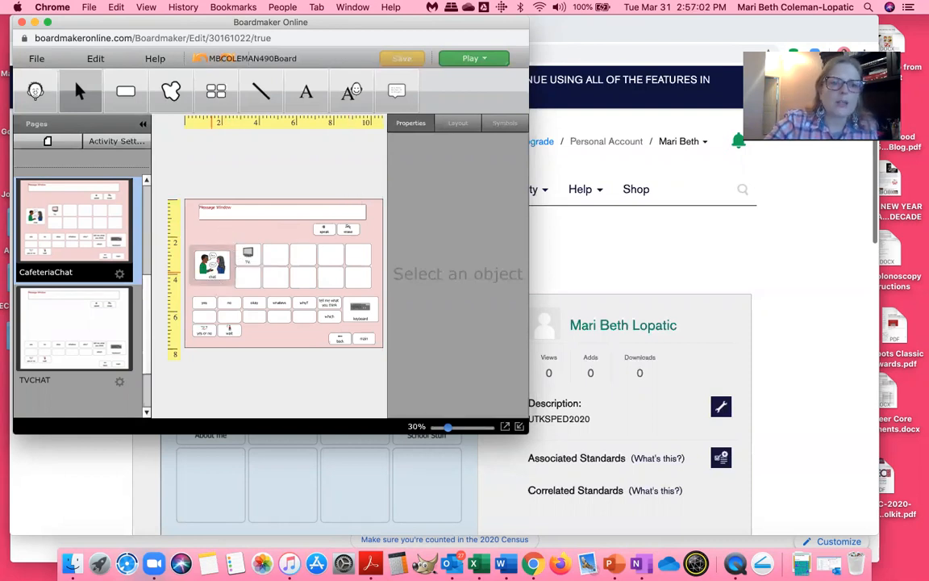
Open the action editor for the chat button on the CafeteriaChat page to examine its actions.
left_click(213, 270)
left_click_drag(523, 207, 526, 406)
left_click(495, 399)
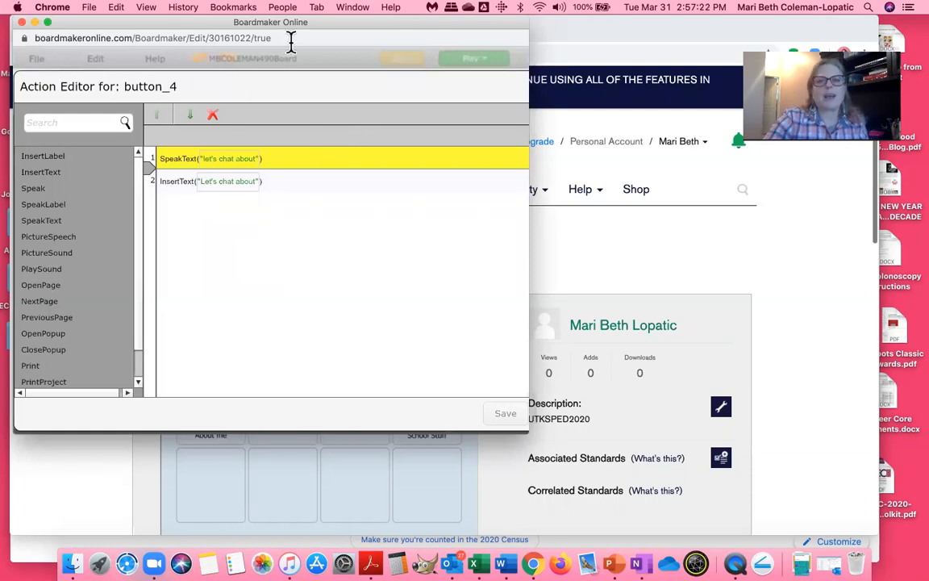
Close the activity editor and leave without saving changes.
left_click_drag(286, 58, 308, 96)
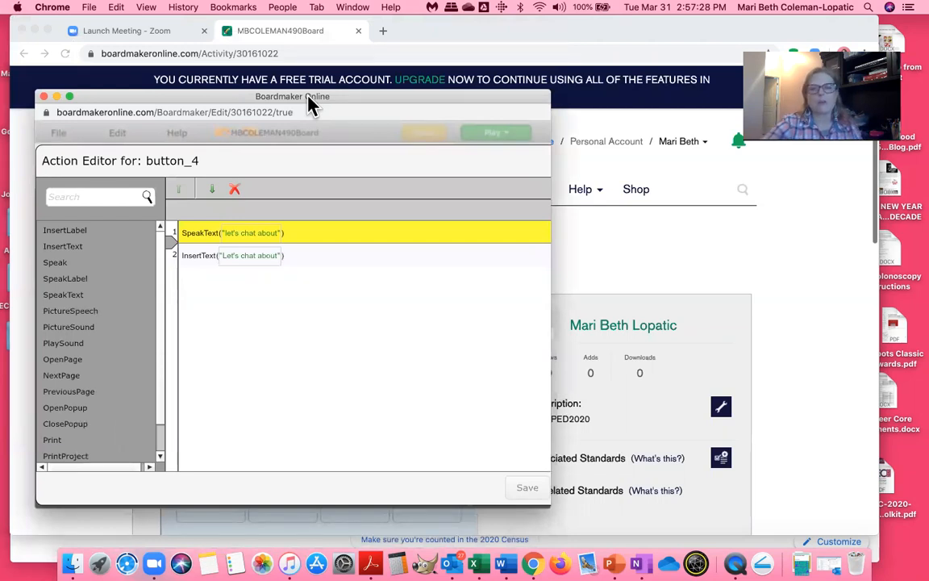
left_click(44, 97)
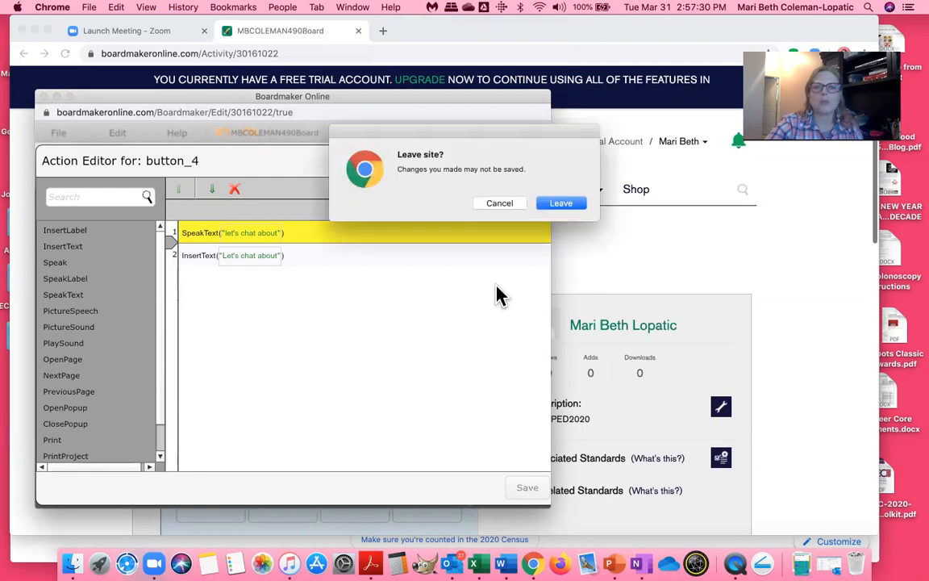
left_click(573, 205)
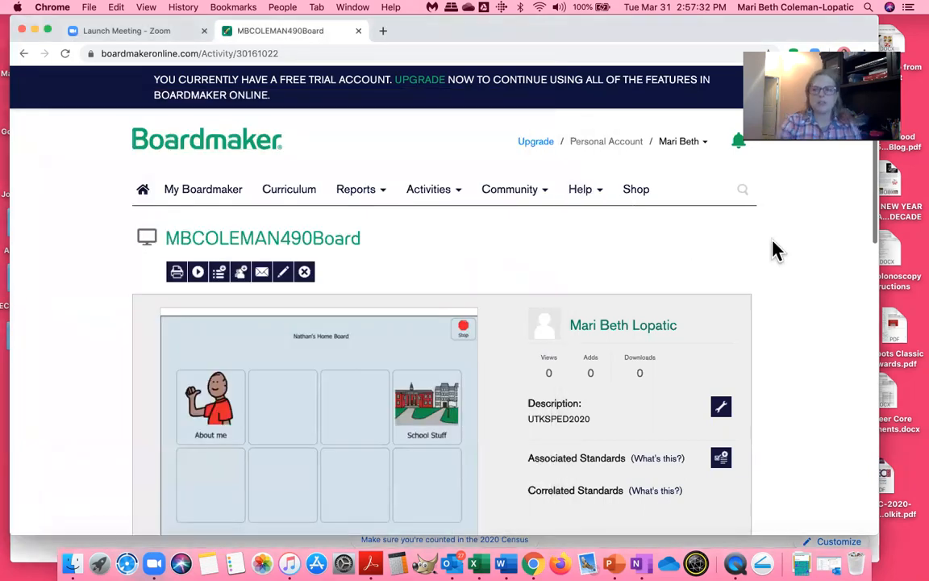